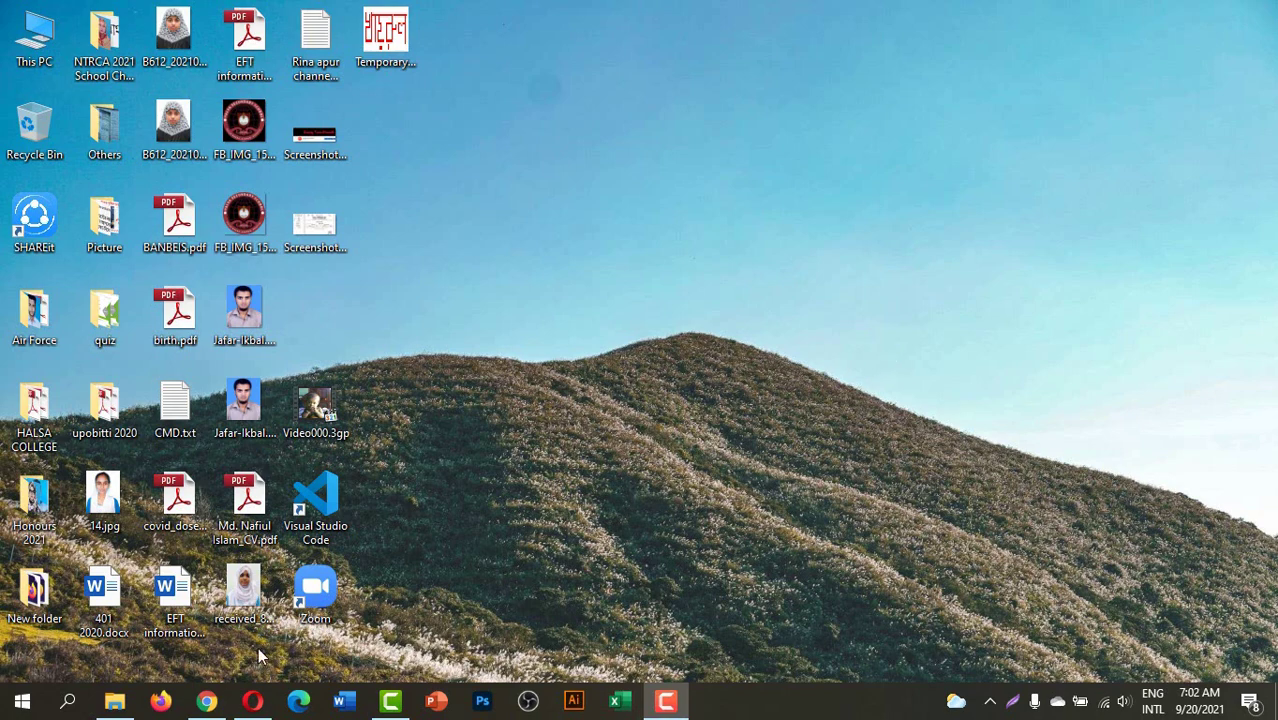
# Step: Launch Chrome from the taskbar to get a new tab with Google search
pyautogui.click(206, 701)
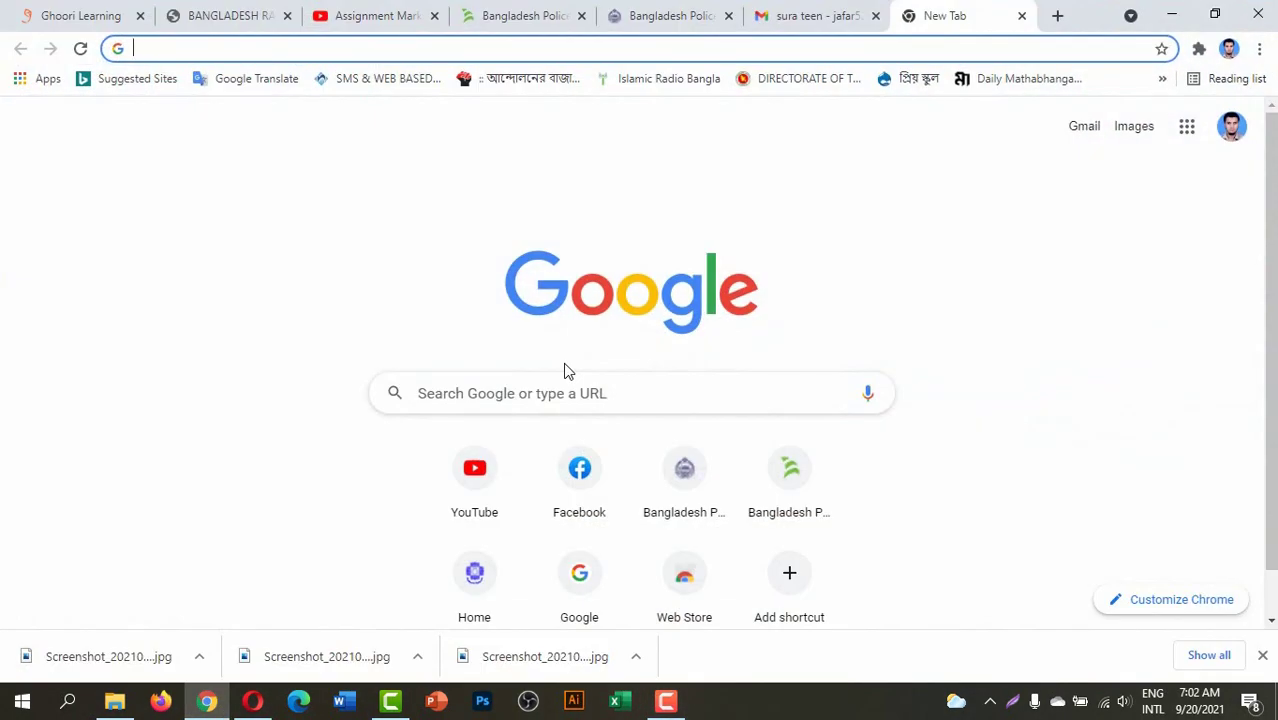
# Step: Search Google for 'railway ticket', go to esheba.cnsbd.com and open its Register form
pyautogui.click(555, 395)
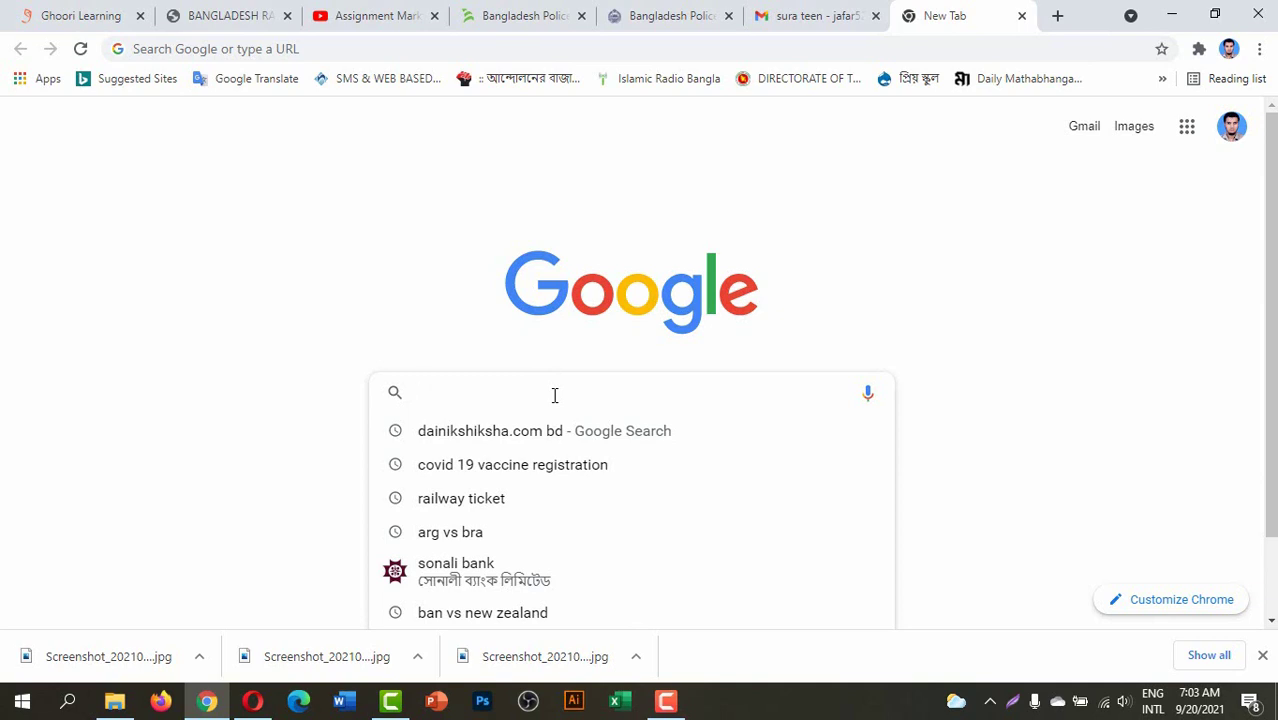
pyautogui.write('rail')
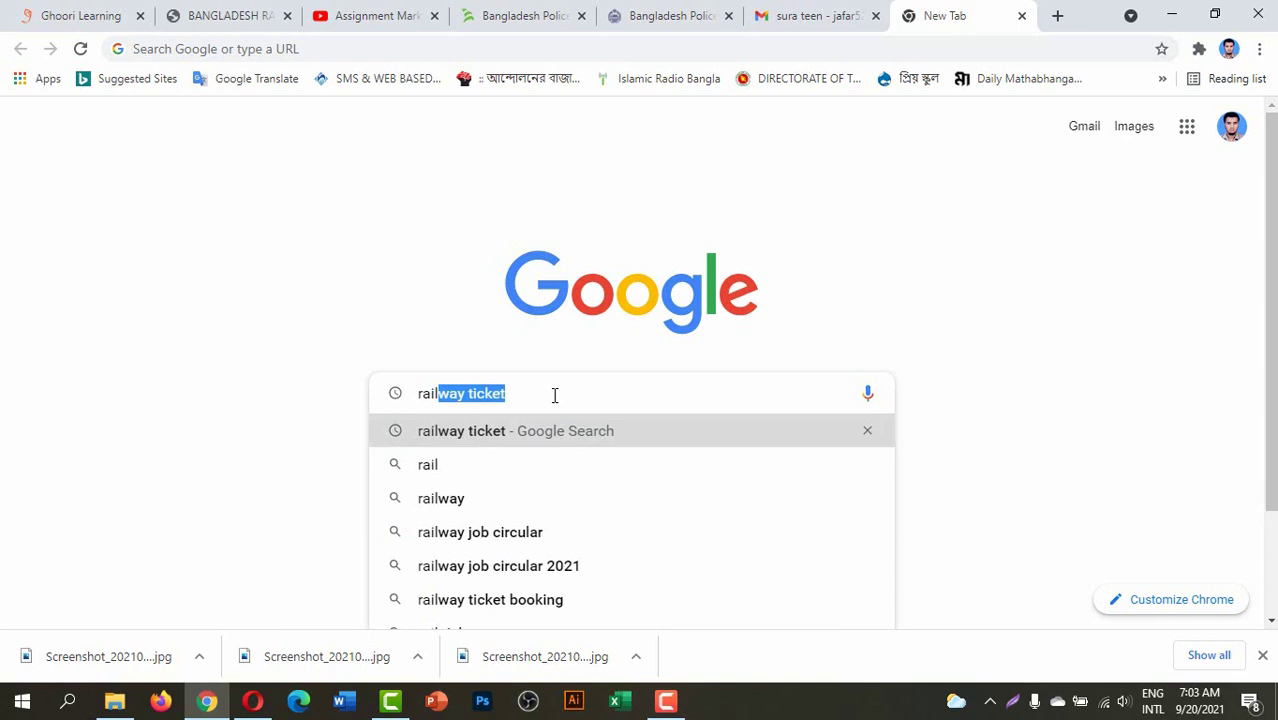
pyautogui.press('Return')
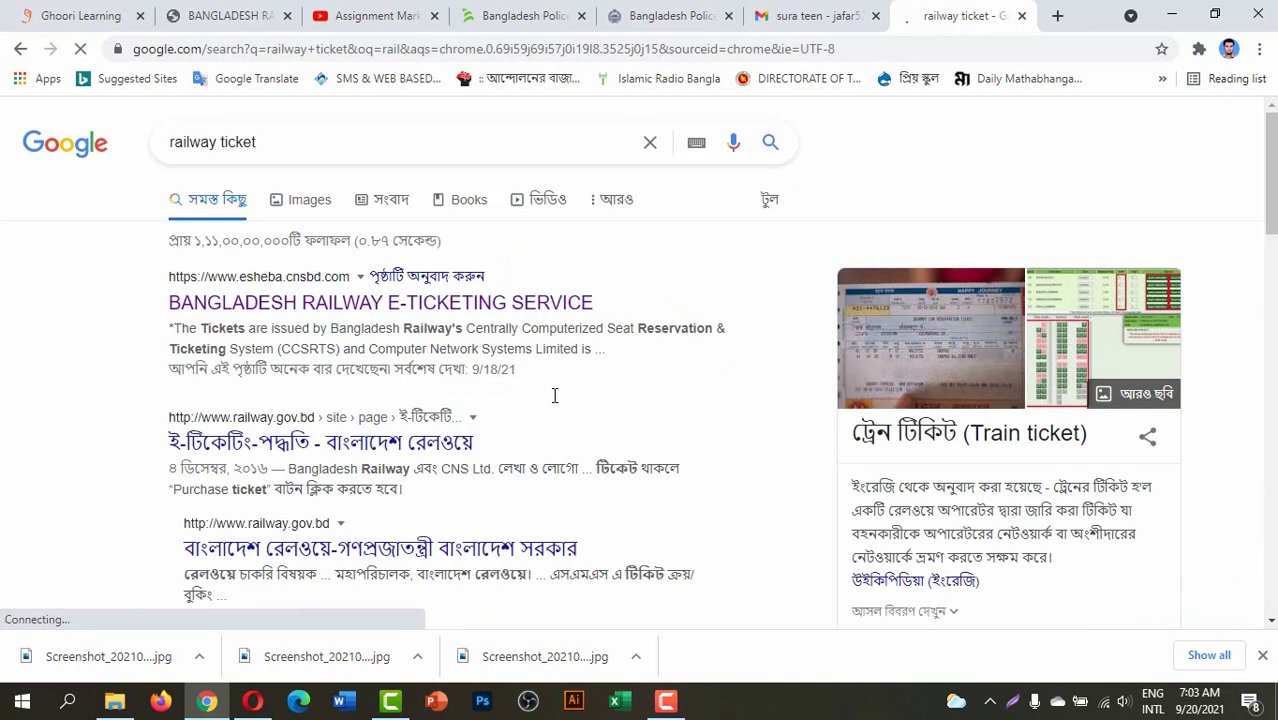
pyautogui.click(416, 305)
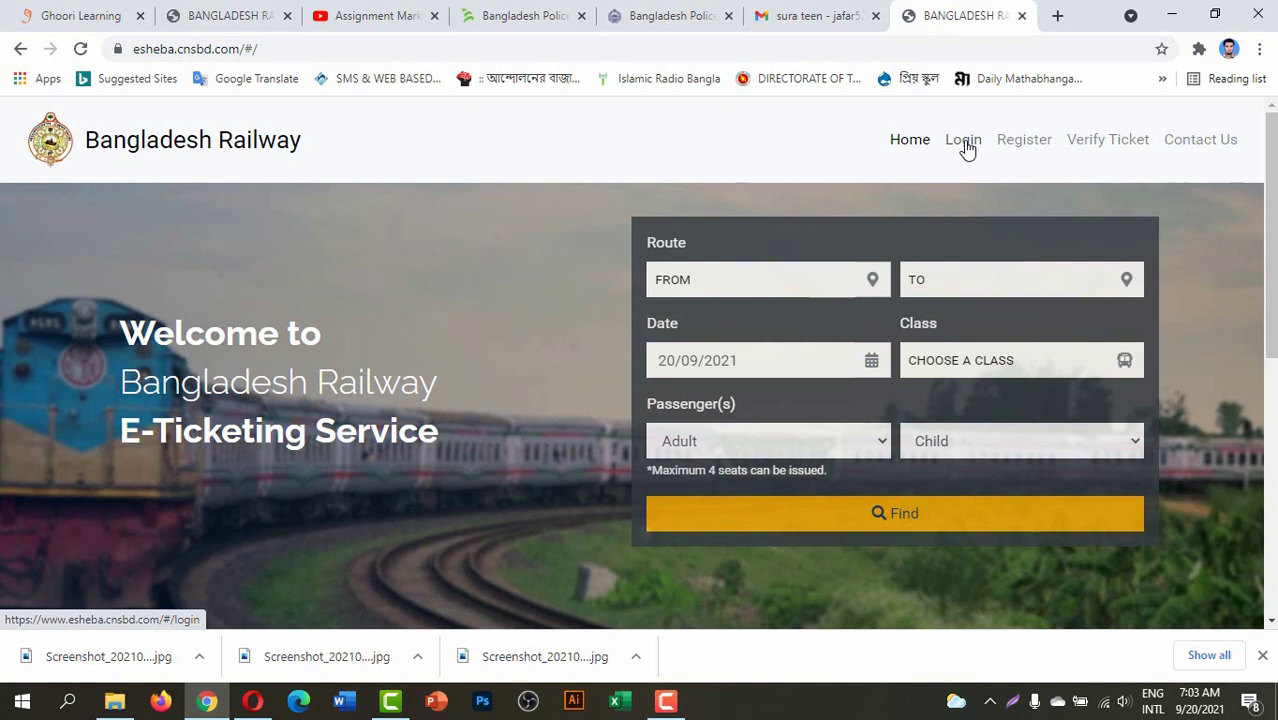
pyautogui.click(1022, 145)
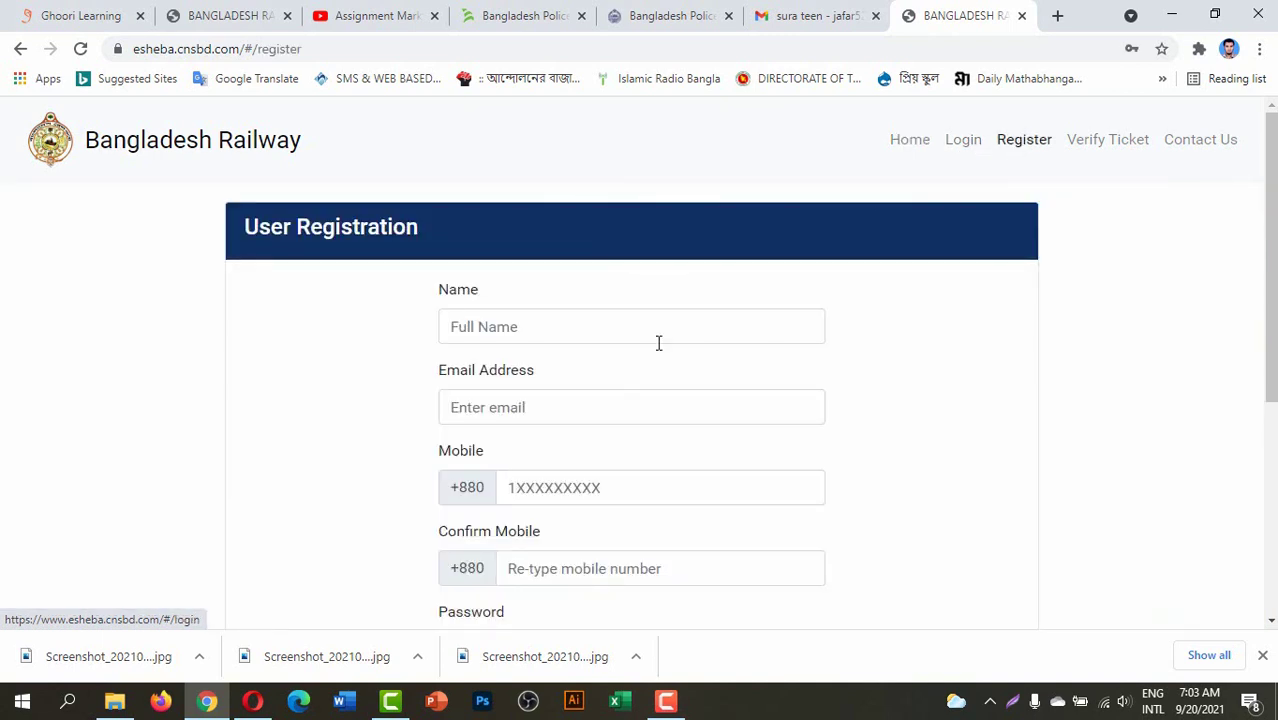
# Step: Enter the applicant's full name using the browser's saved autofill suggestion
pyautogui.scroll(-1, 646, 360)
pyautogui.click(605, 231)
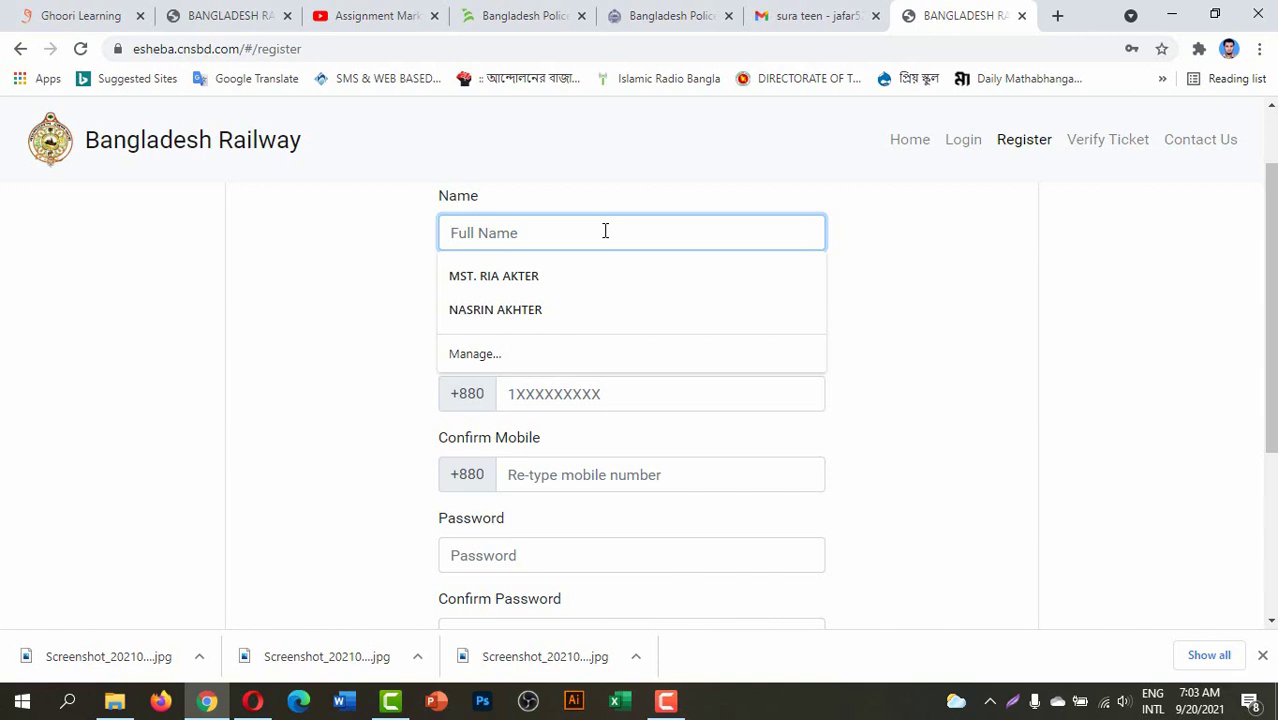
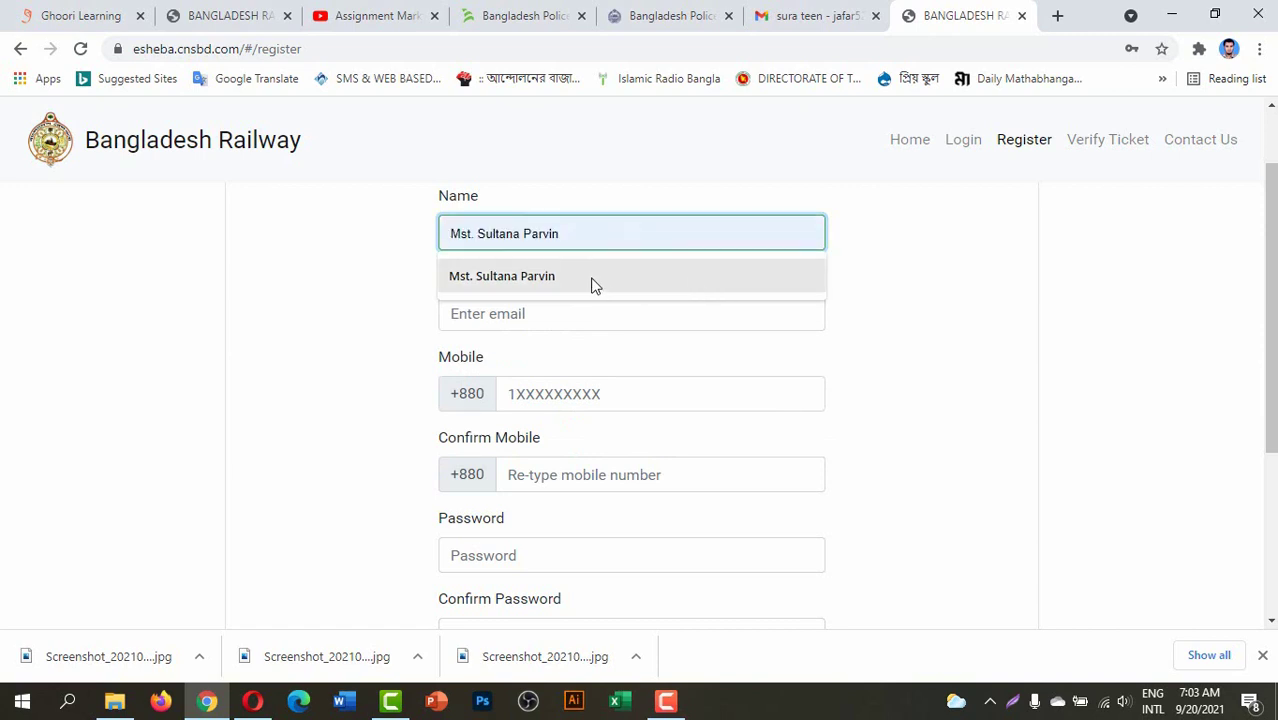
pyautogui.click(549, 273)
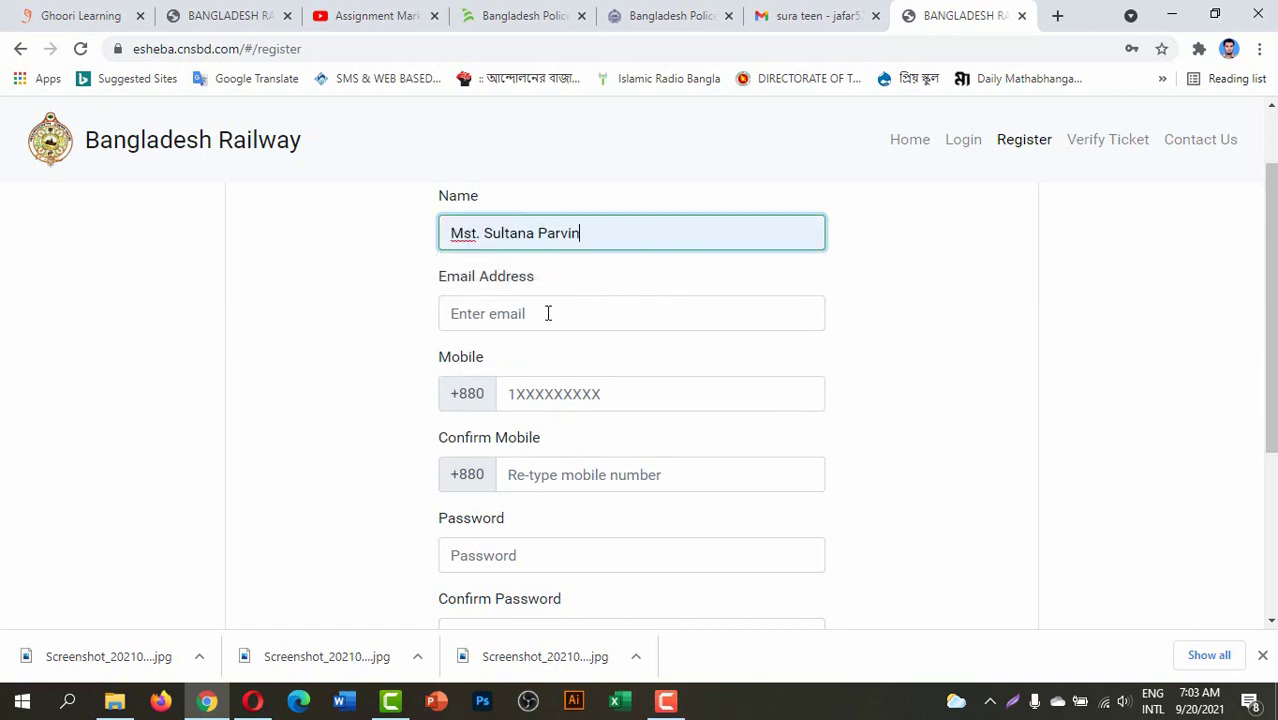
# Step: Type the applicant's e-mail address in Email Address, fixing the typos
pyautogui.click(548, 314)
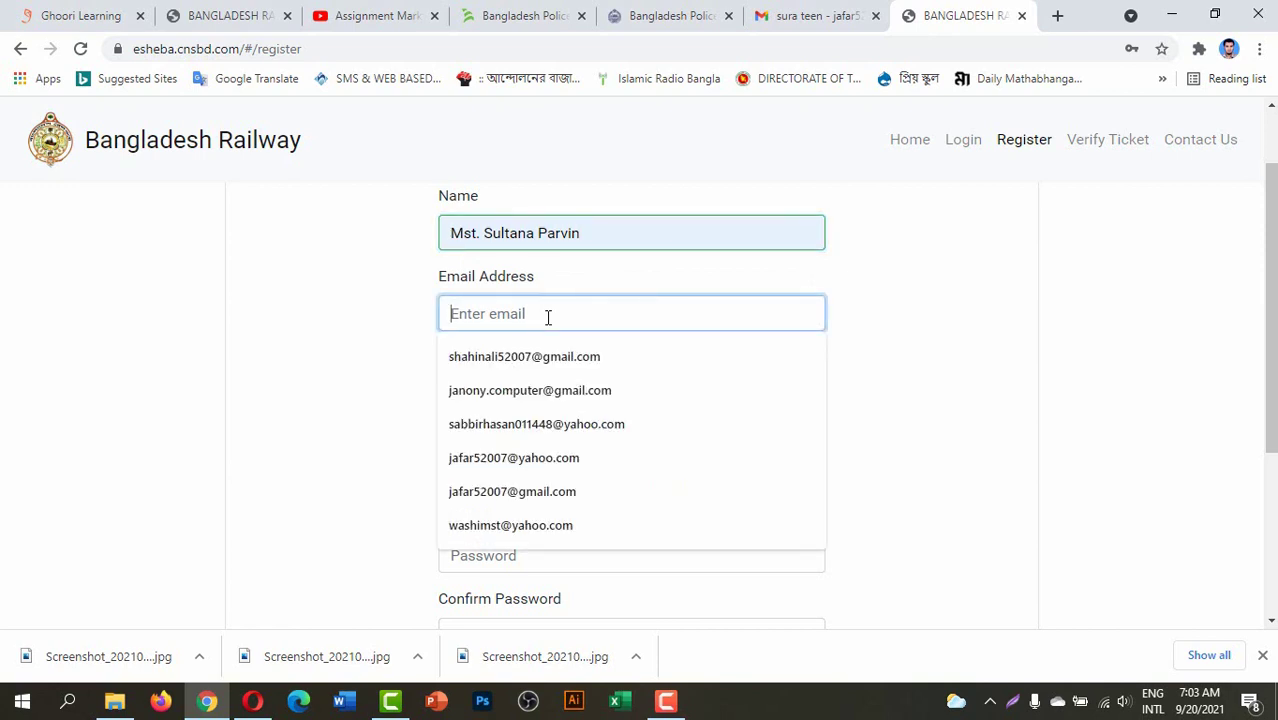
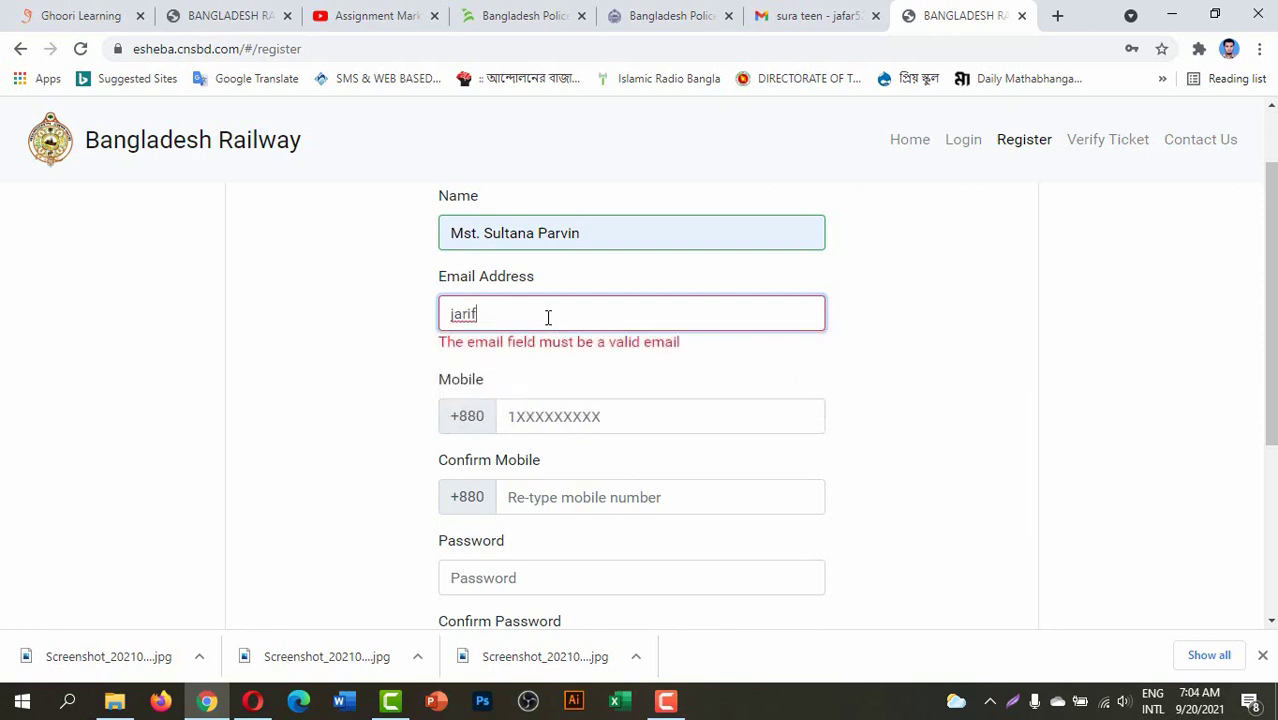
# Step: Enter the applicant's mobile number and repeat it in the confirmation field
pyautogui.click(586, 391)
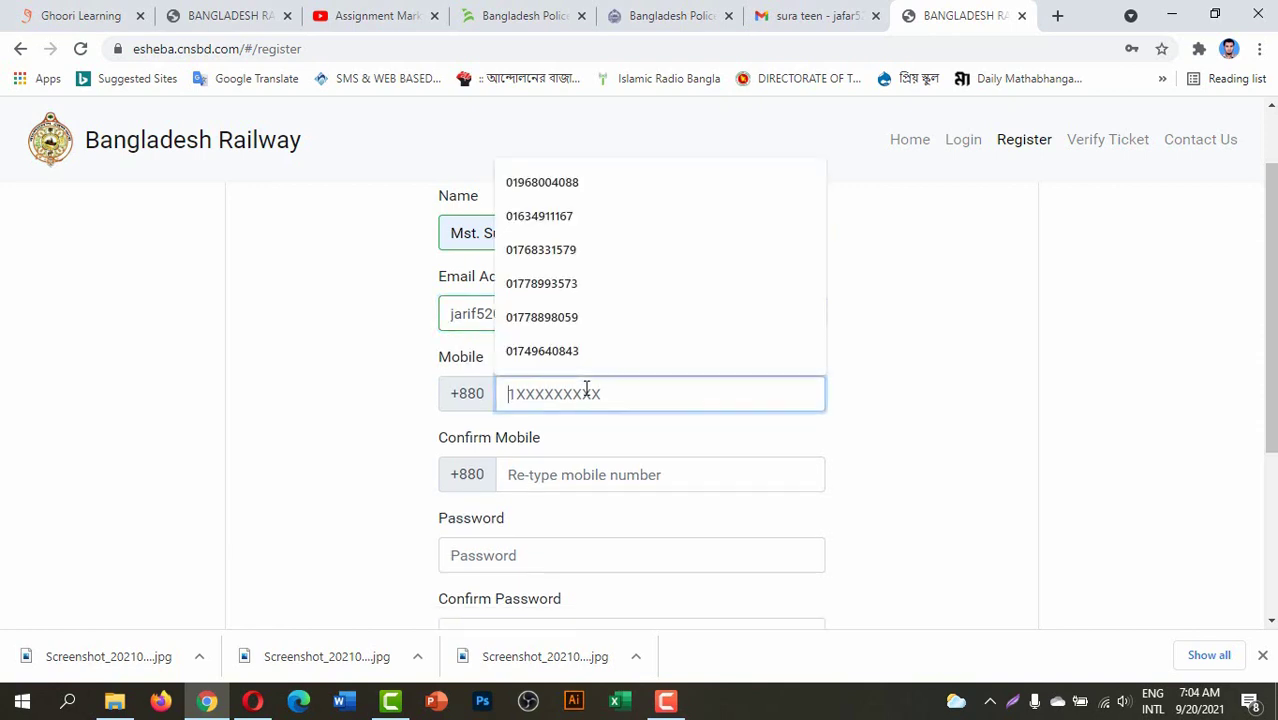
pyautogui.click(340, 266)
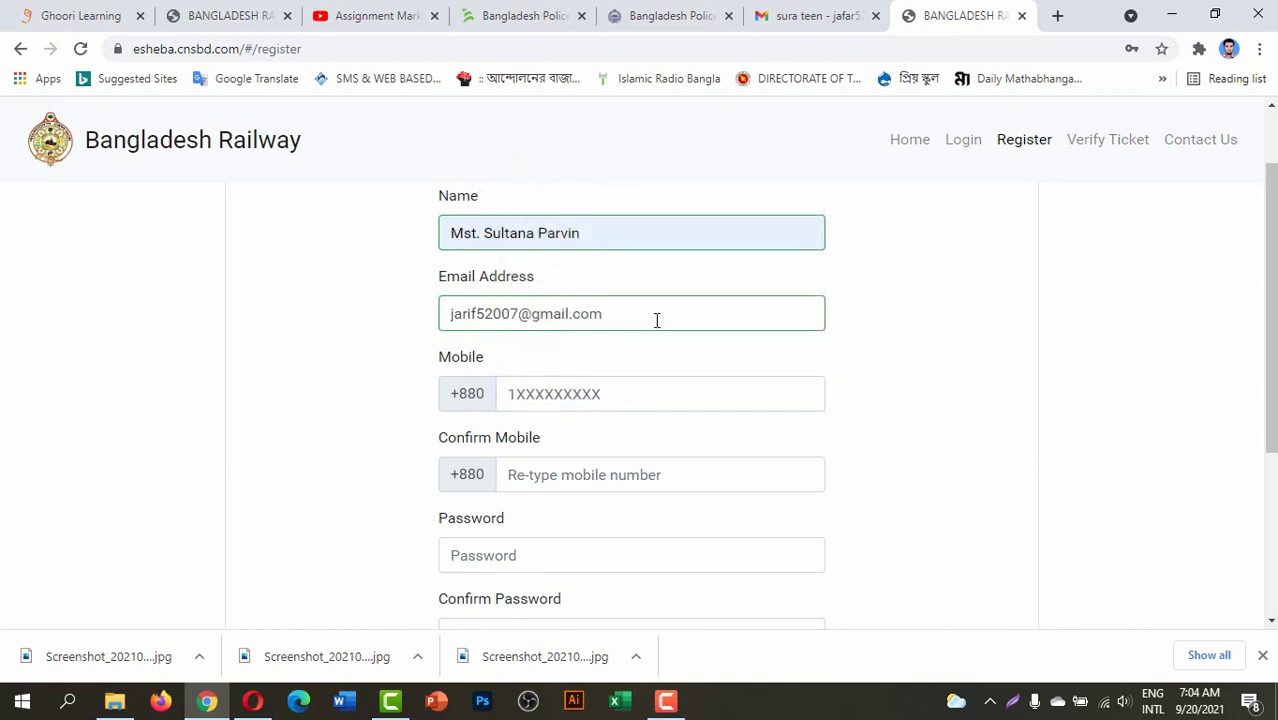
pyautogui.click(604, 380)
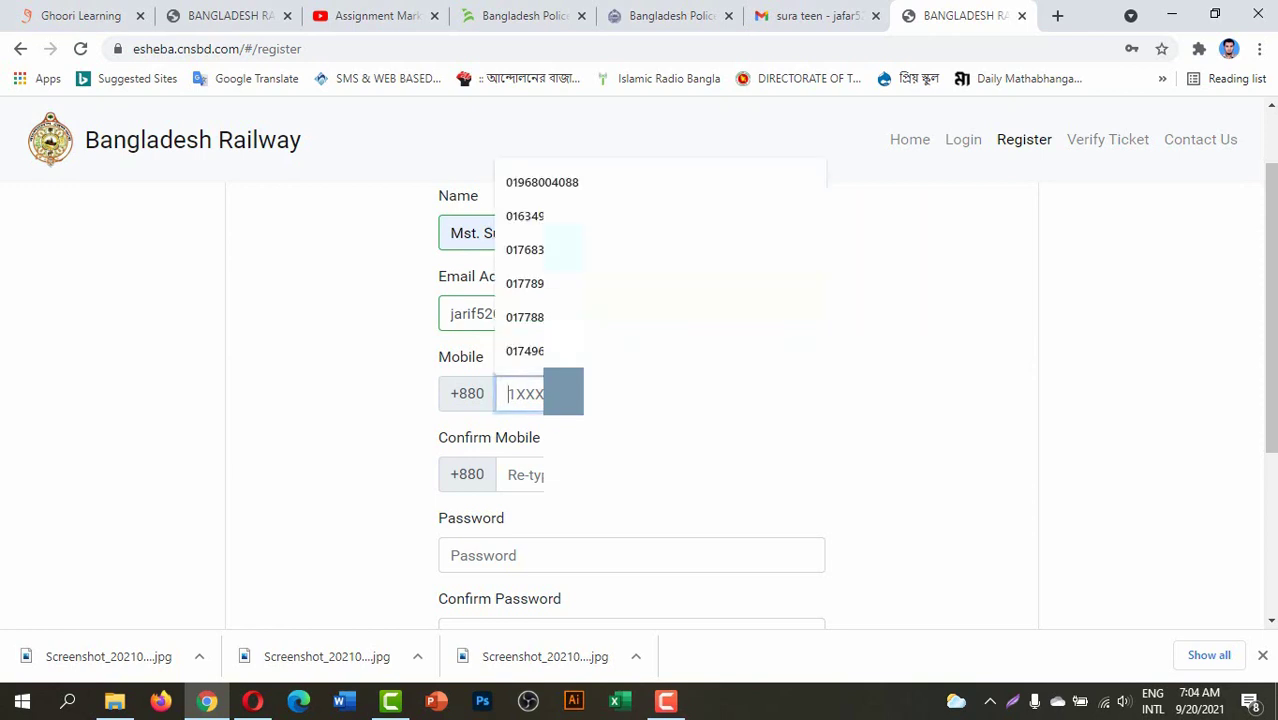
pyautogui.write('017')
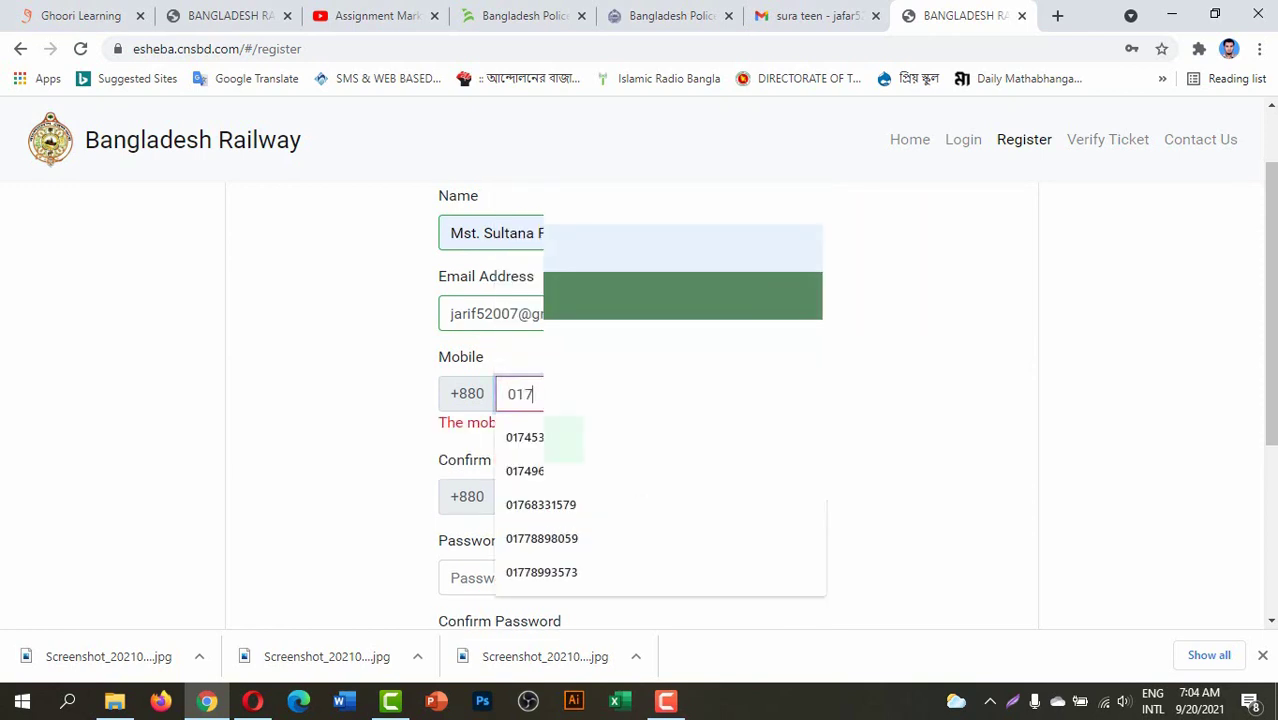
pyautogui.press('BackSpace')
pyautogui.write('61')
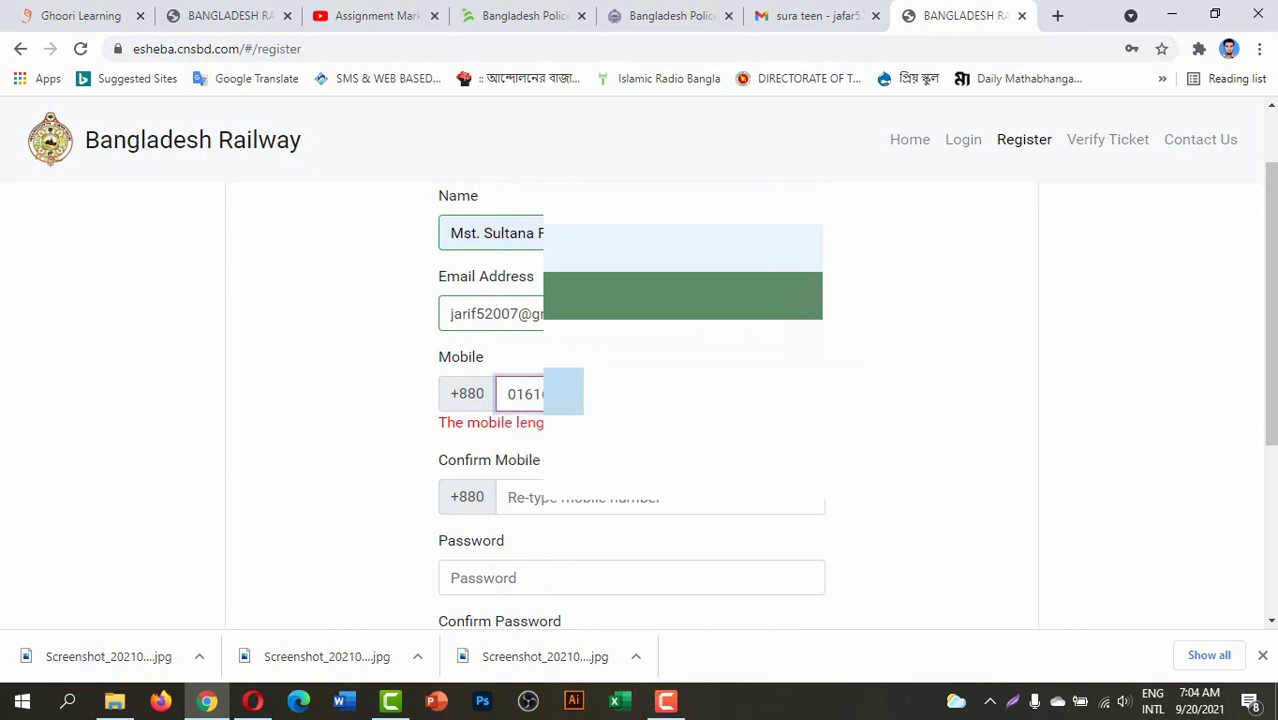
pyautogui.write('61')
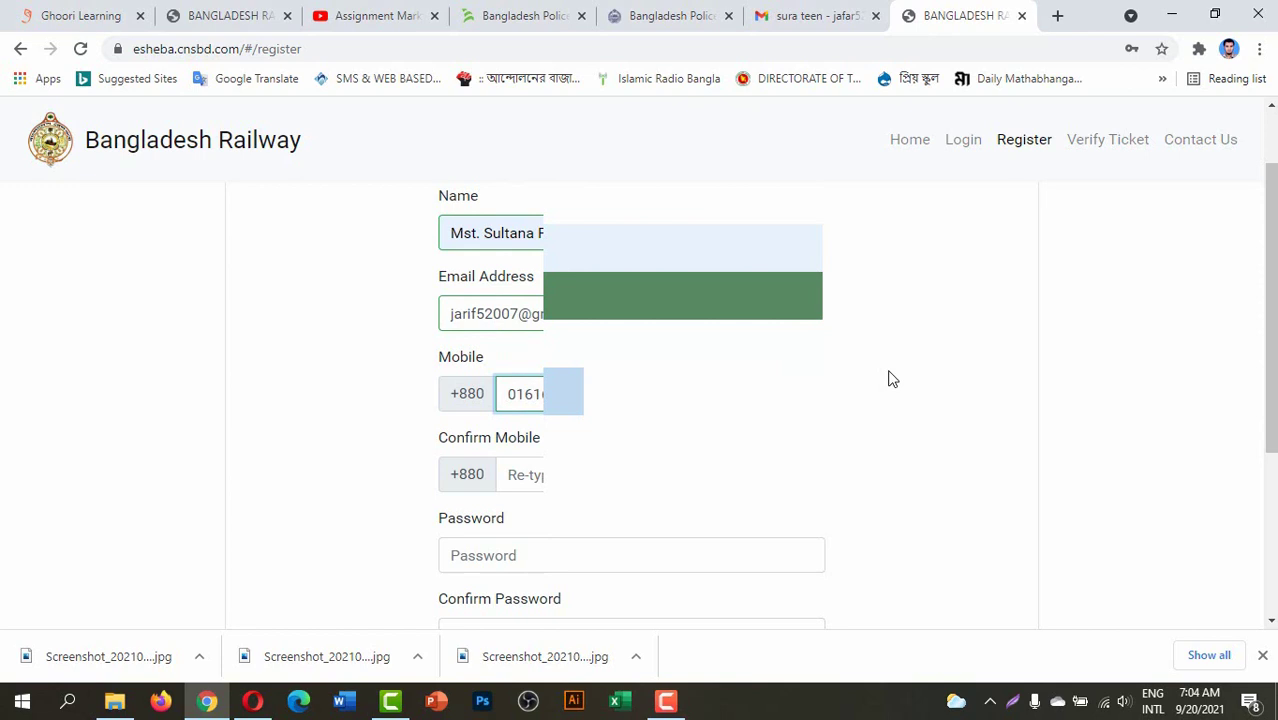
pyautogui.click(513, 393)
pyautogui.press('BackSpace')
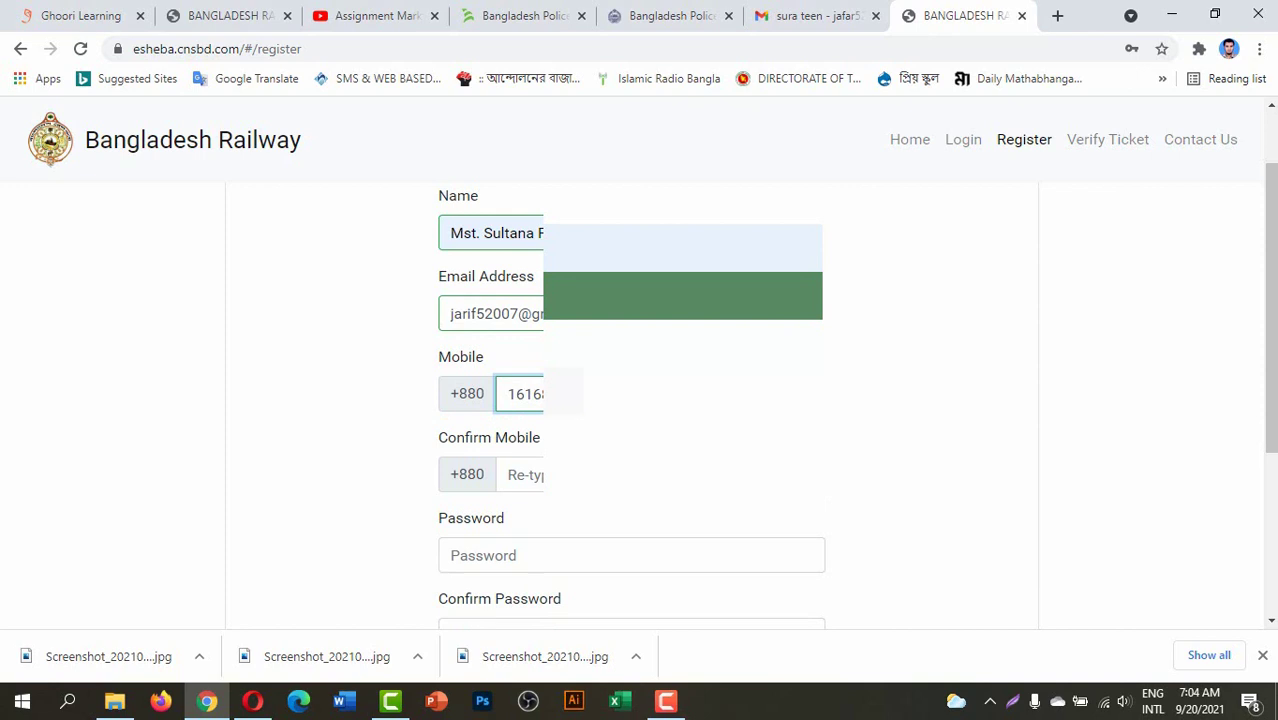
pyautogui.click(520, 474)
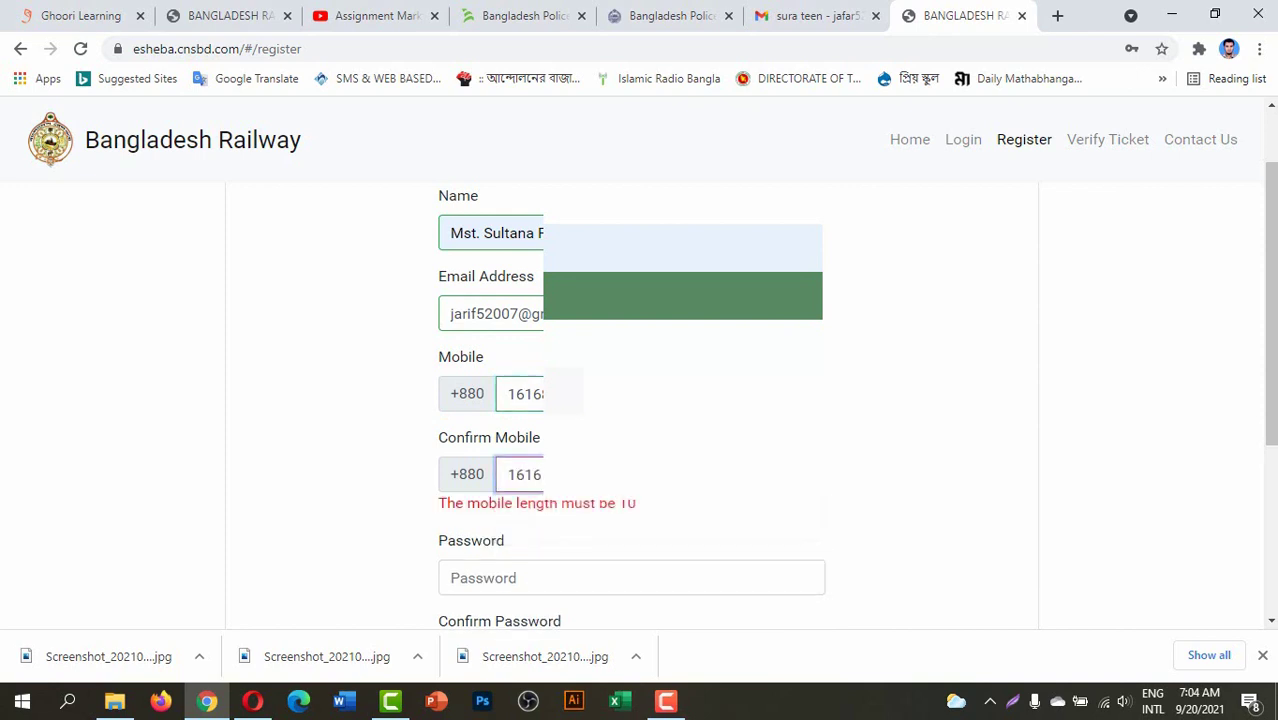
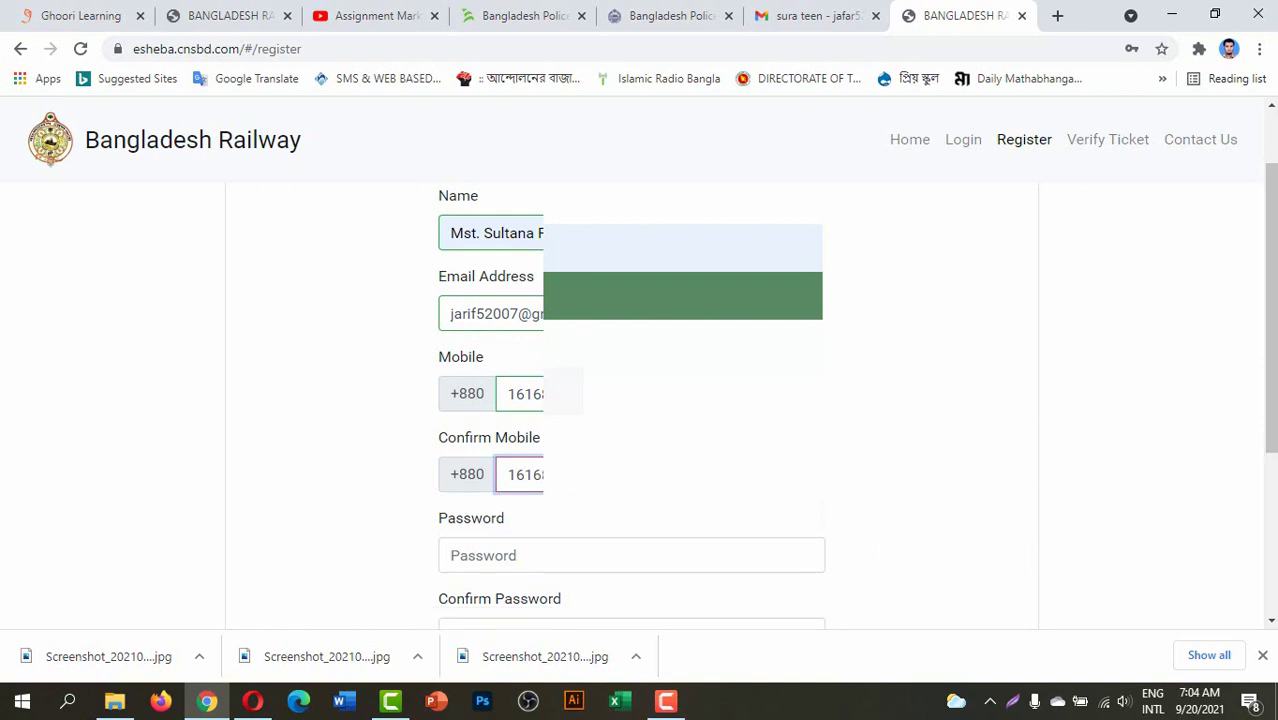
# Step: Enter the account password twice and submit the registration form
pyautogui.scroll(-2, 534, 400)
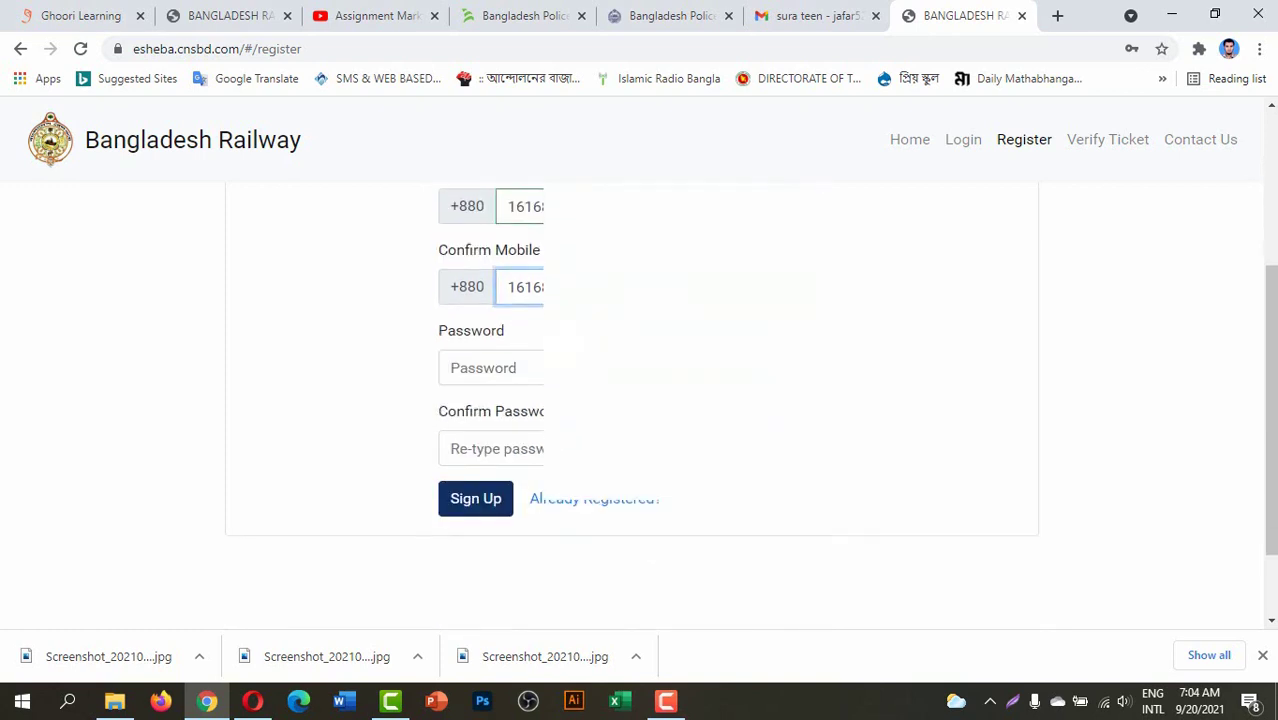
pyautogui.click(535, 364)
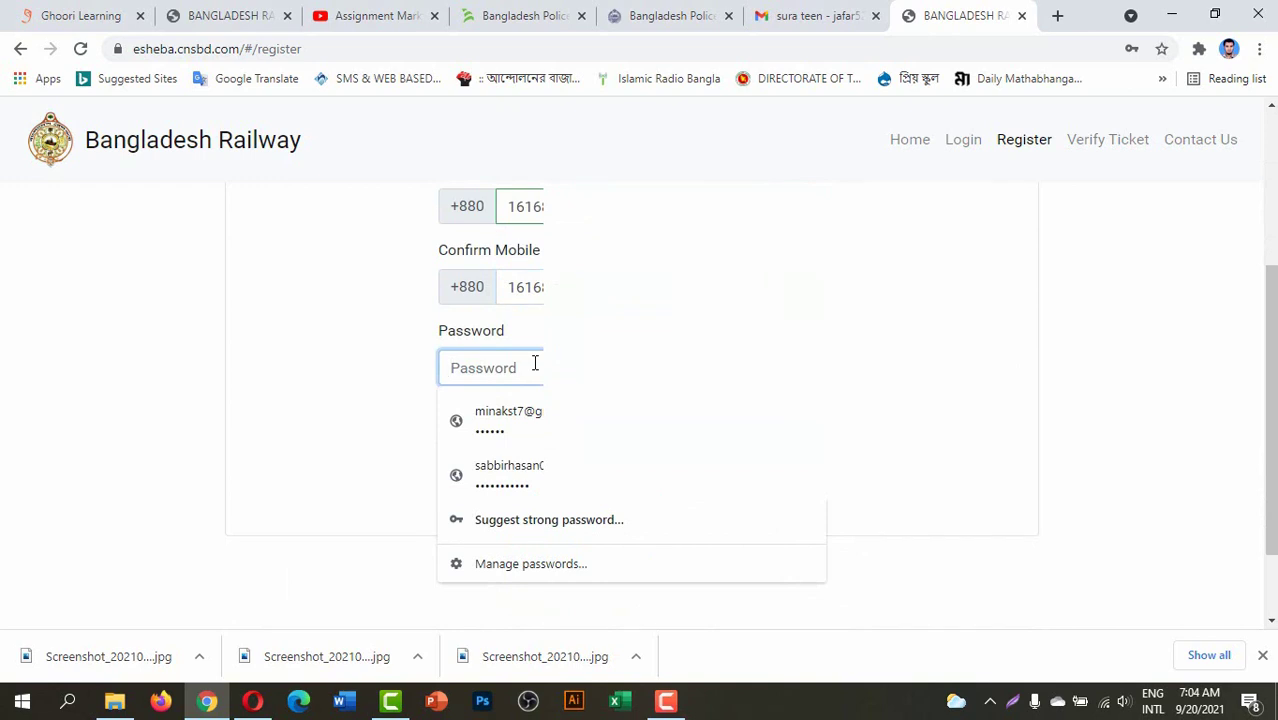
pyautogui.write('••••')
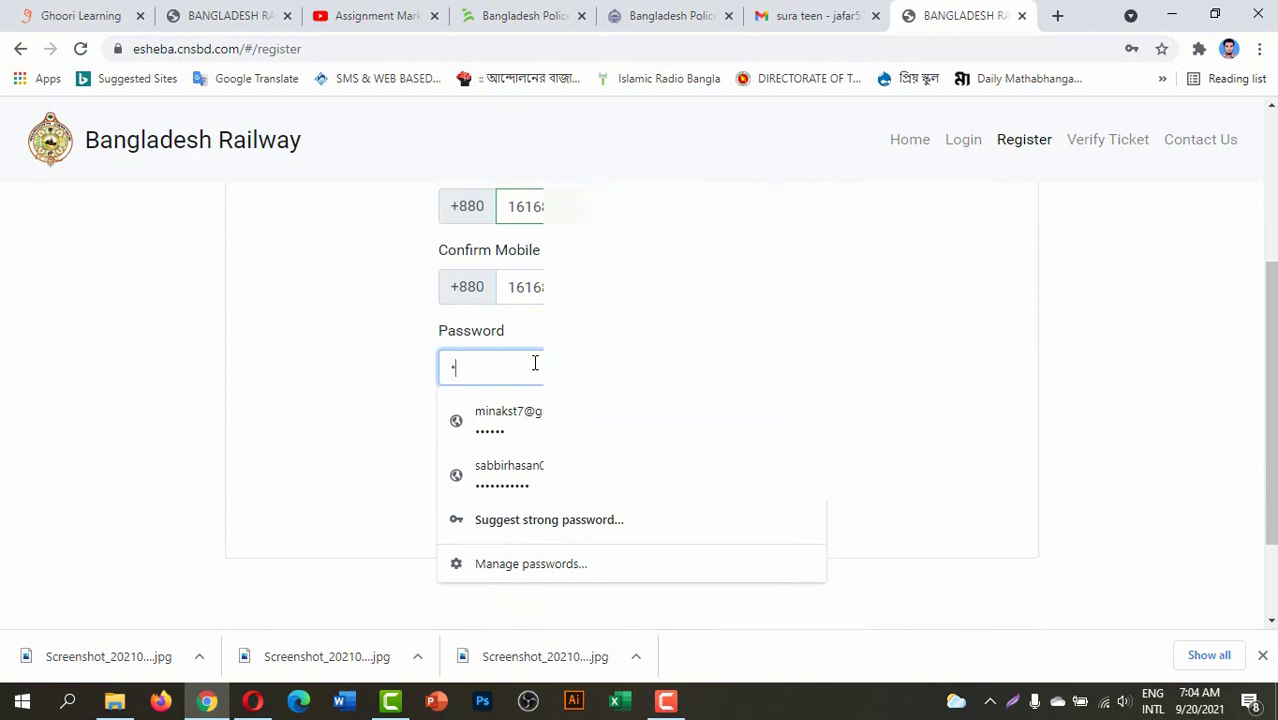
pyautogui.write('••••••')
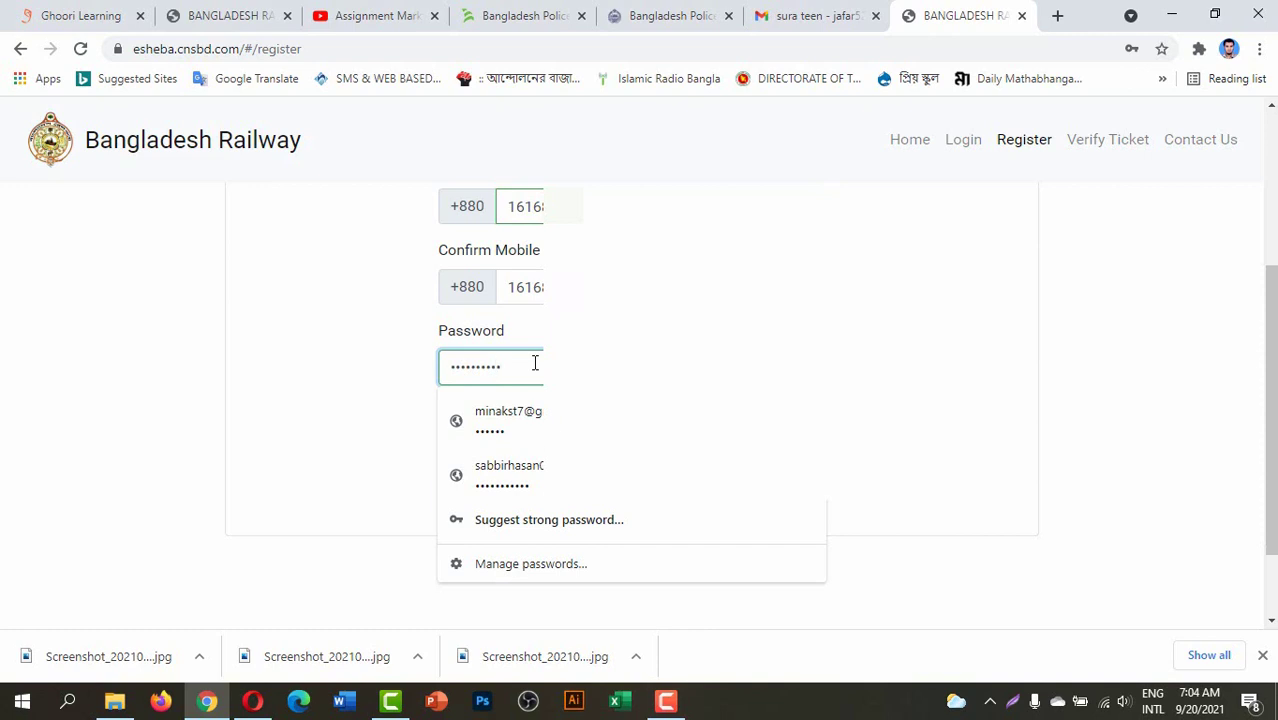
pyautogui.press('Tab')
pyautogui.write('•••••••••')
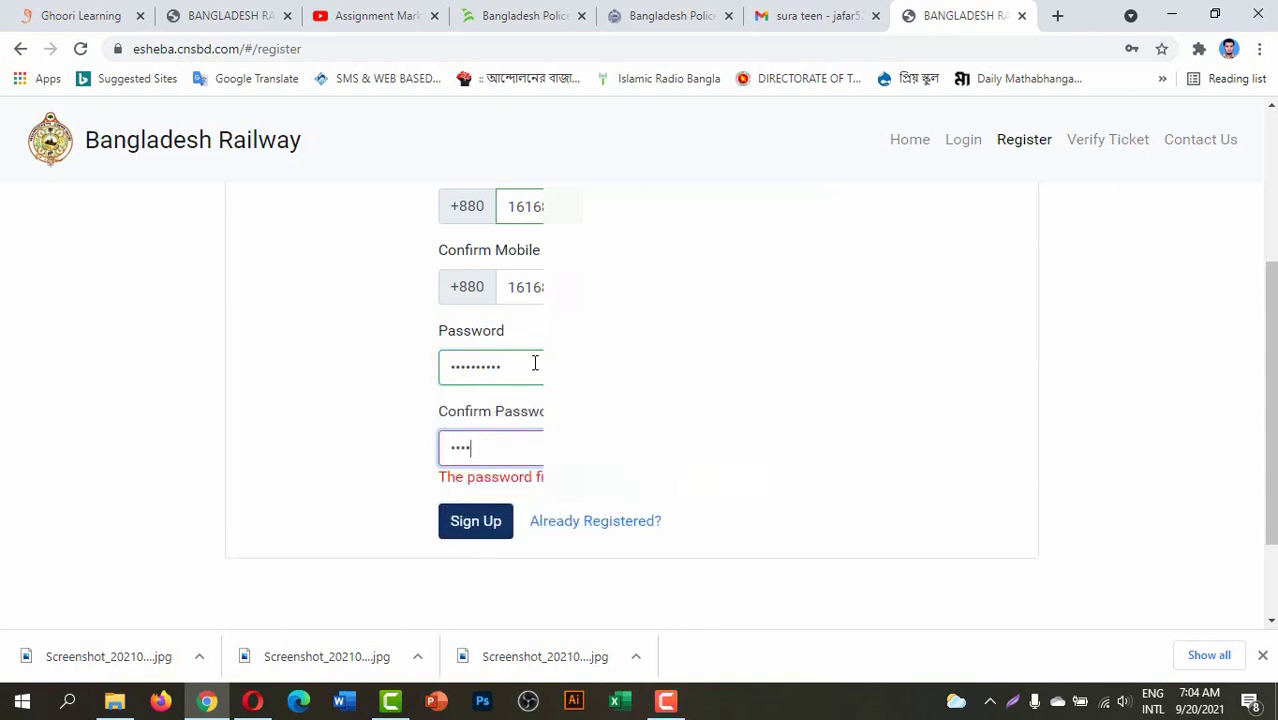
pyautogui.write('•')
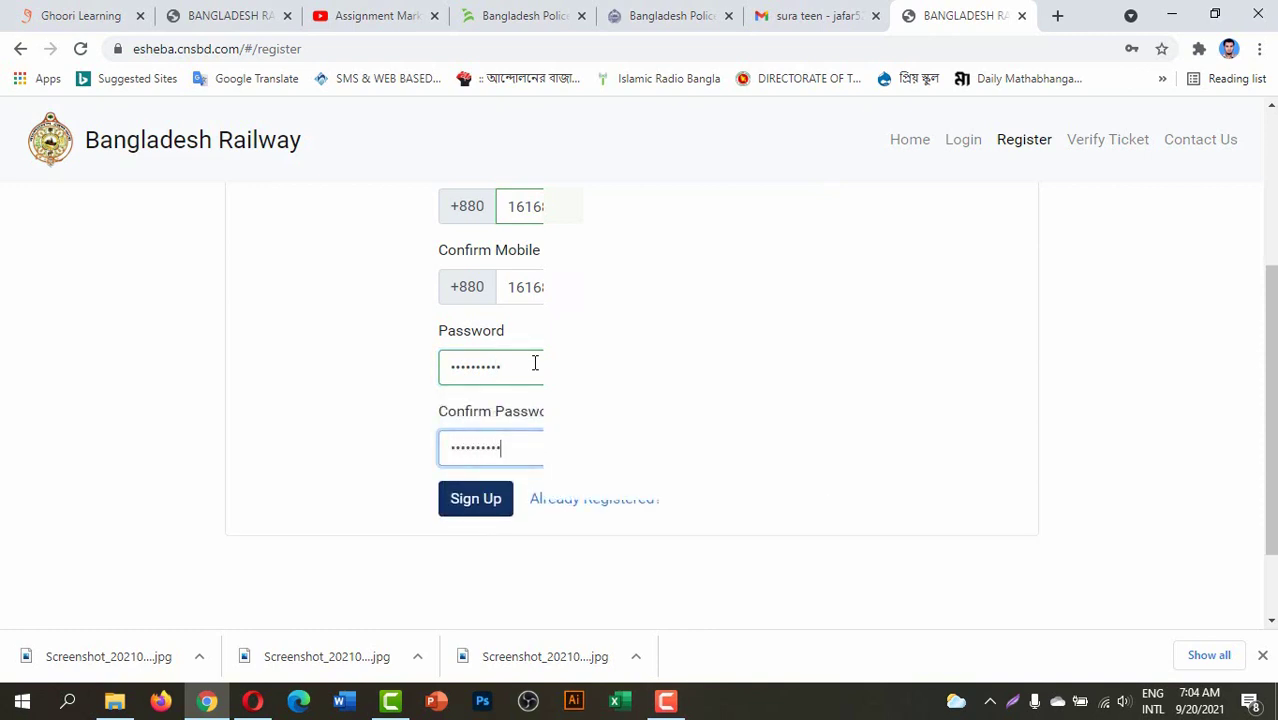
pyautogui.click(476, 500)
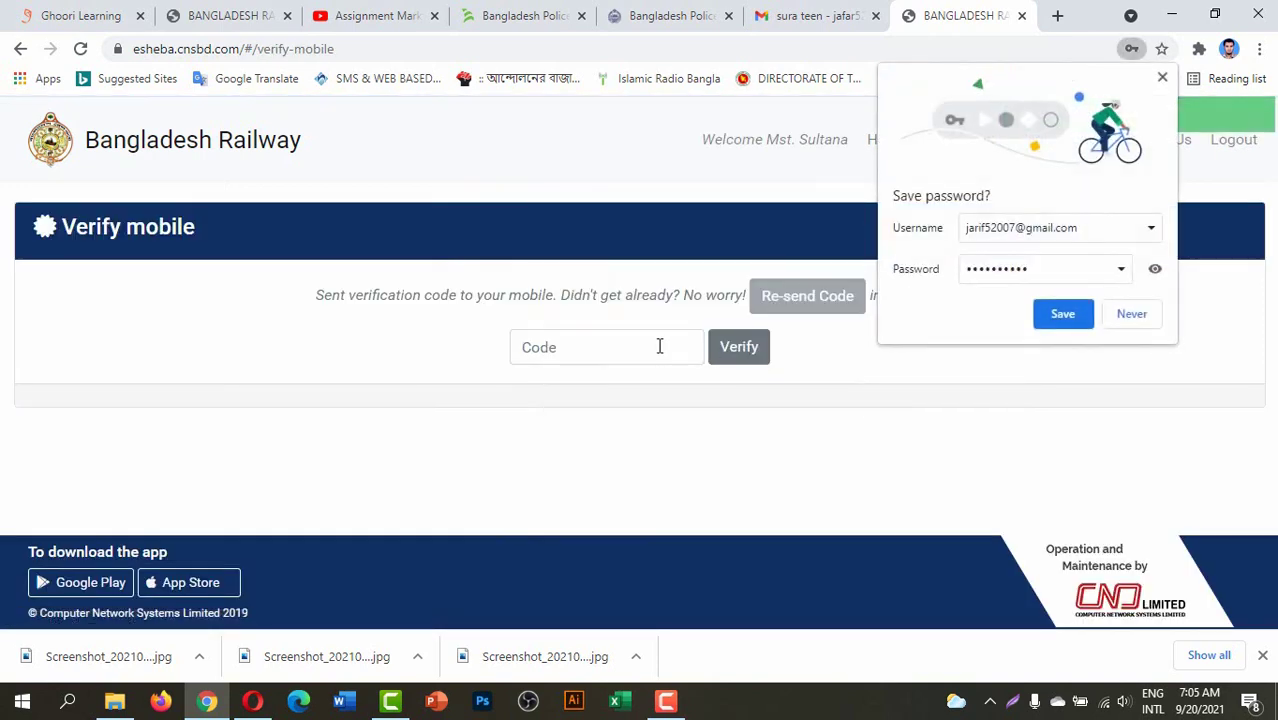
# Step: Verify the mobile number with the SMS code received
pyautogui.click(626, 350)
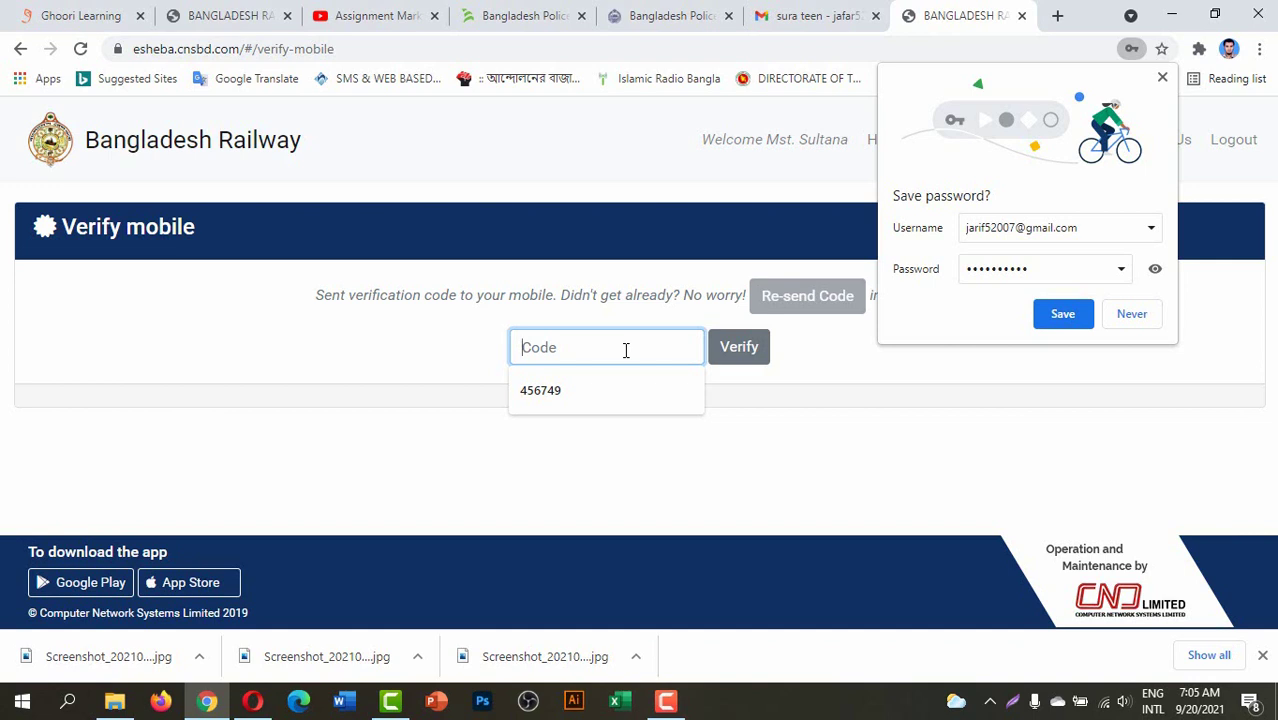
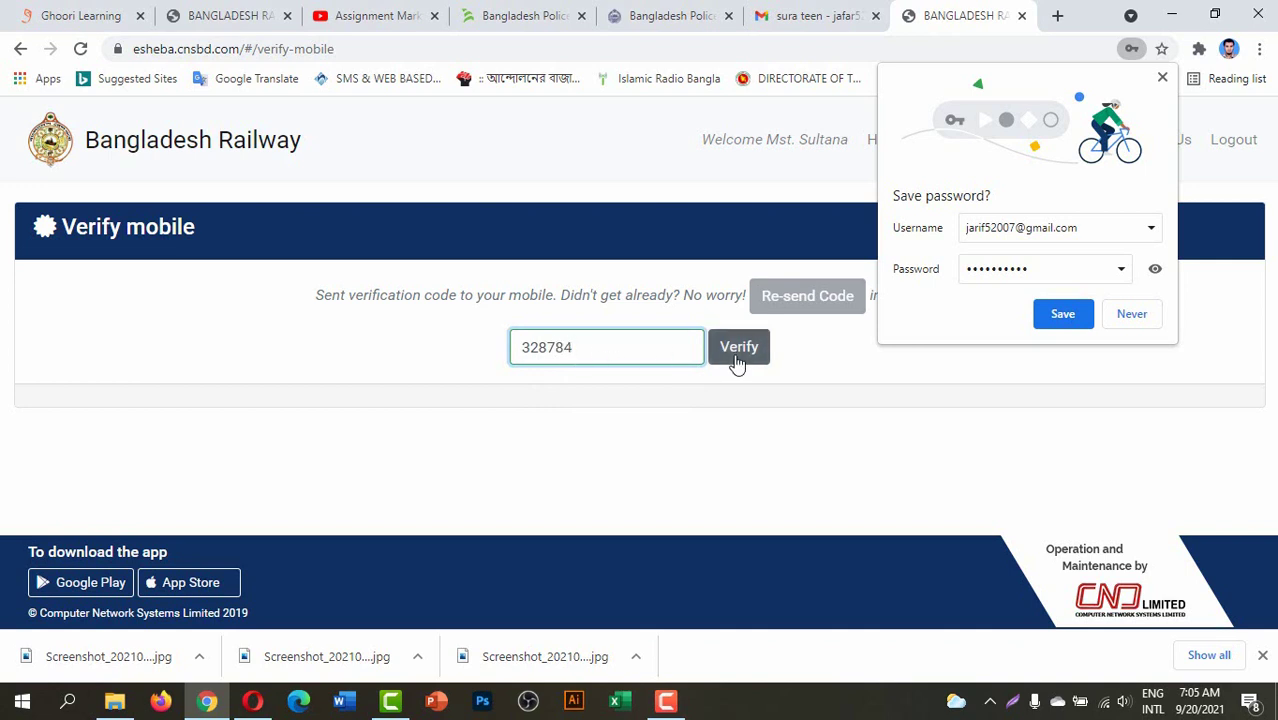
pyautogui.click(737, 364)
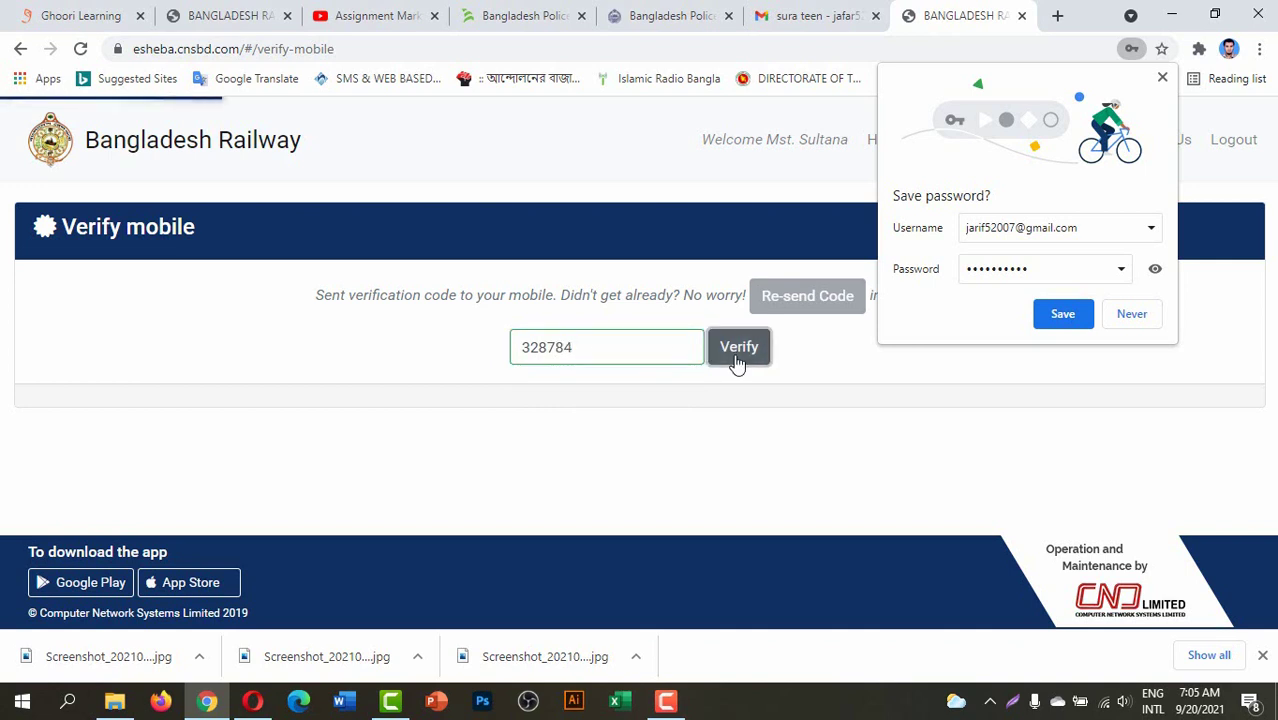
# Step: Save the new login in Chrome and sign in to the account
pyautogui.click(1063, 315)
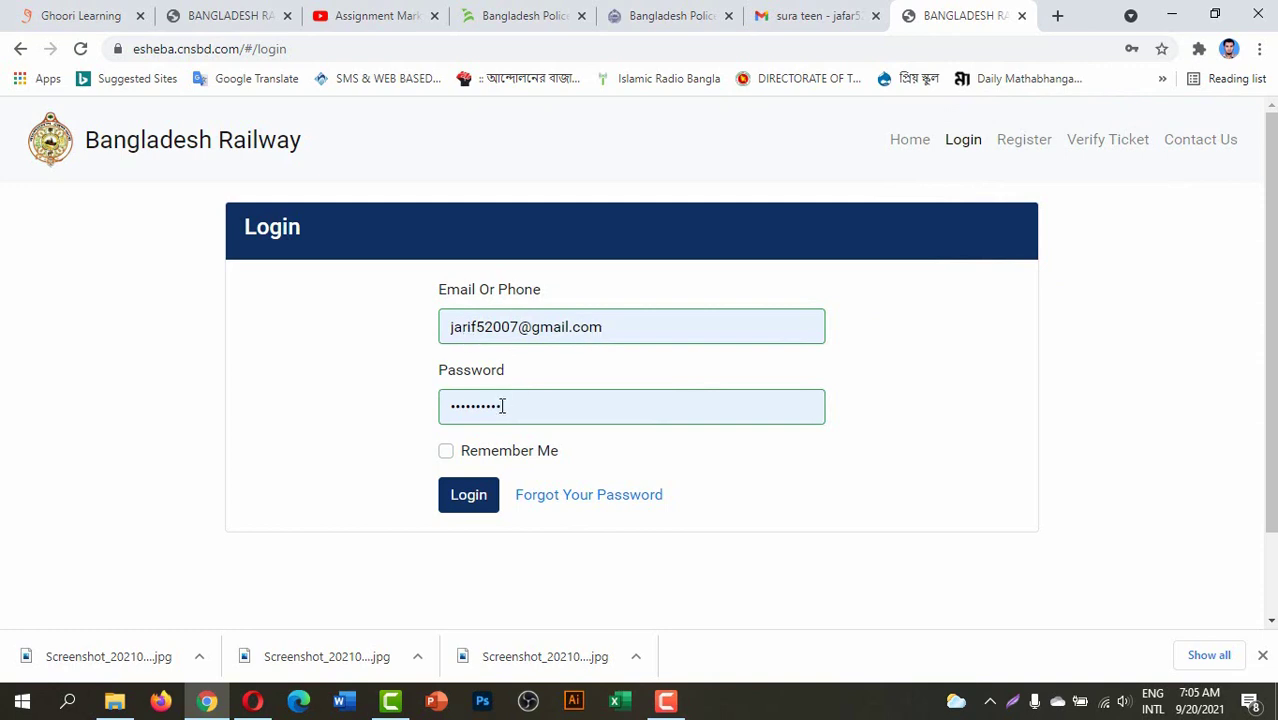
pyautogui.click(465, 503)
pyautogui.click(474, 505)
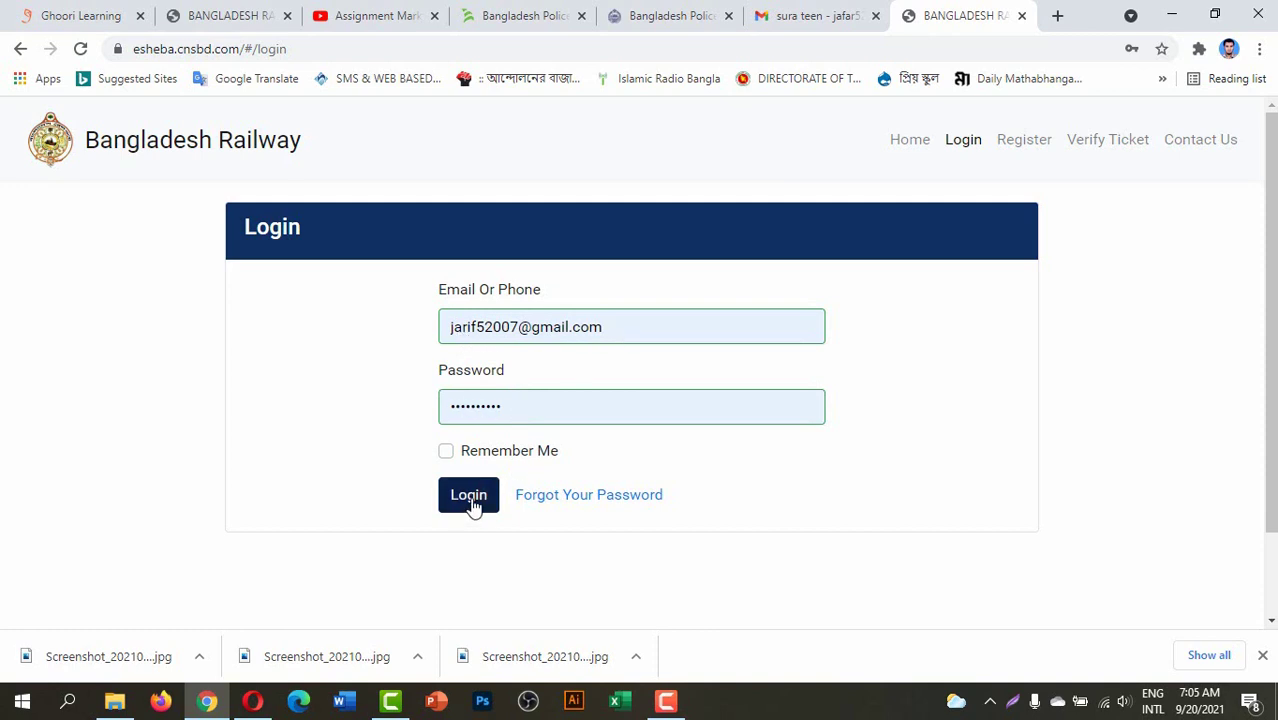
pyautogui.click(474, 505)
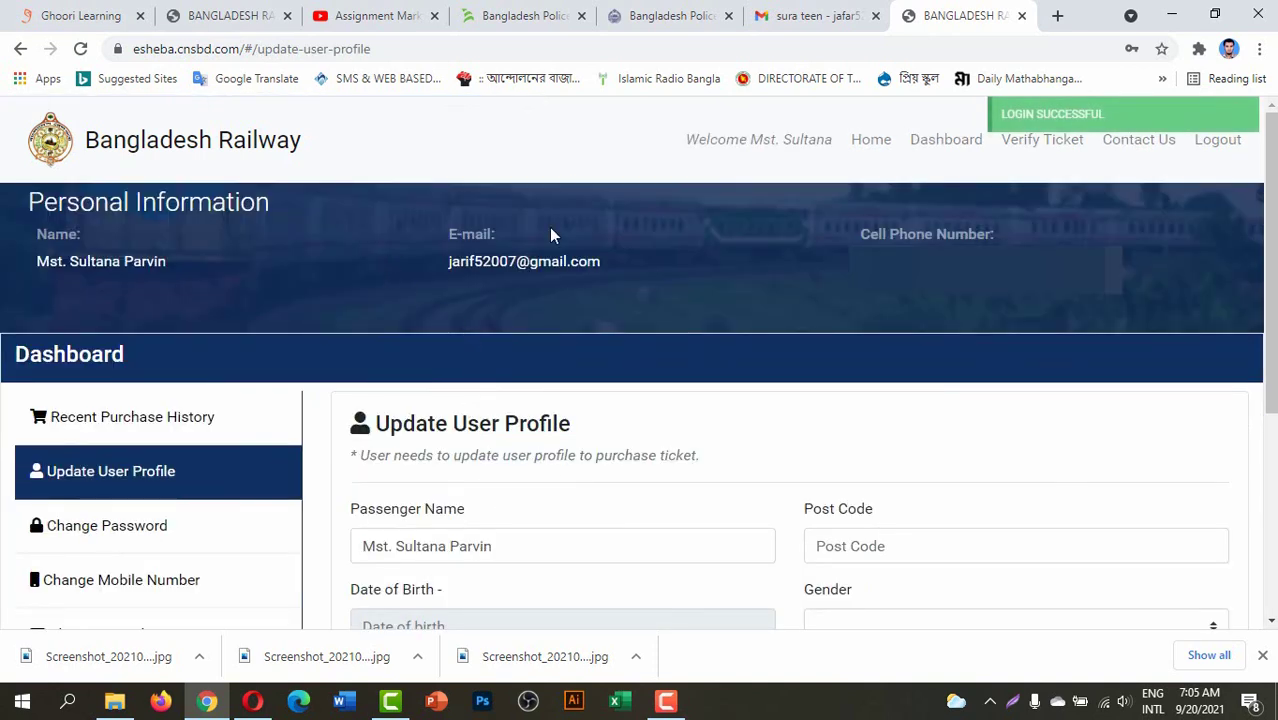
# Step: Fill in the passenger's Post Code on the Update User Profile page
pyautogui.scroll(-3, 622, 448)
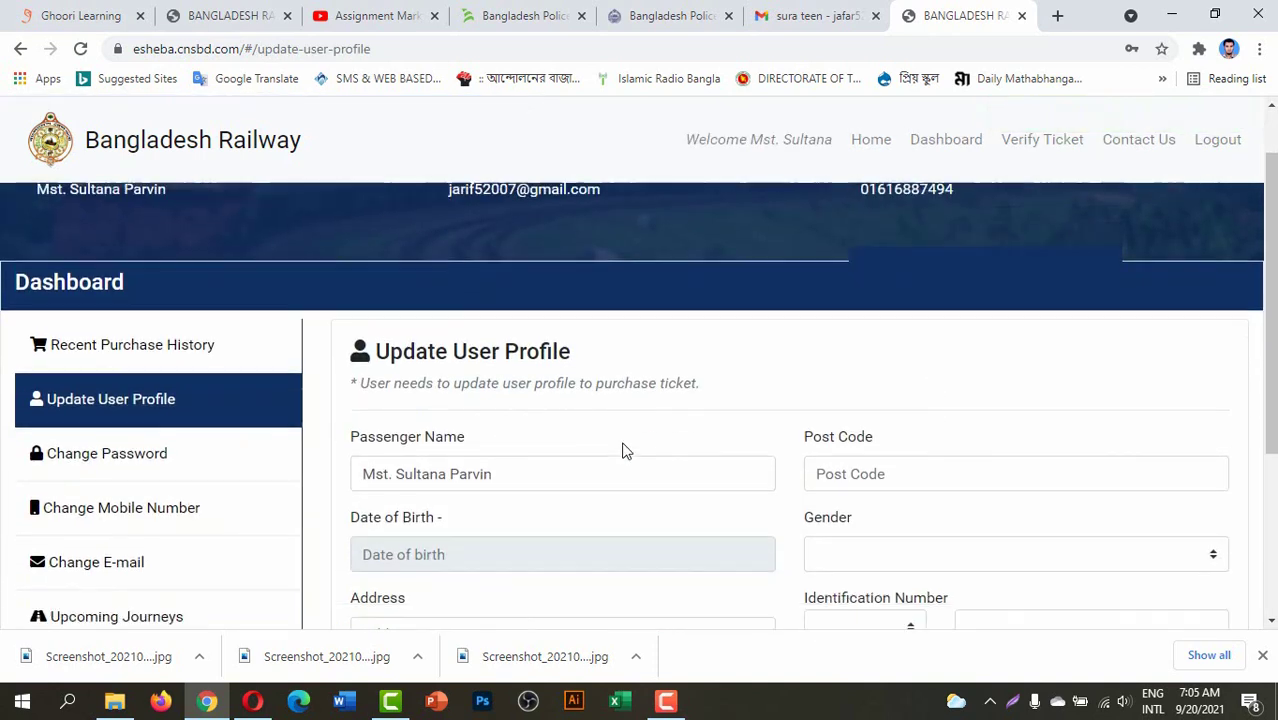
pyautogui.scroll(2, 474, 334)
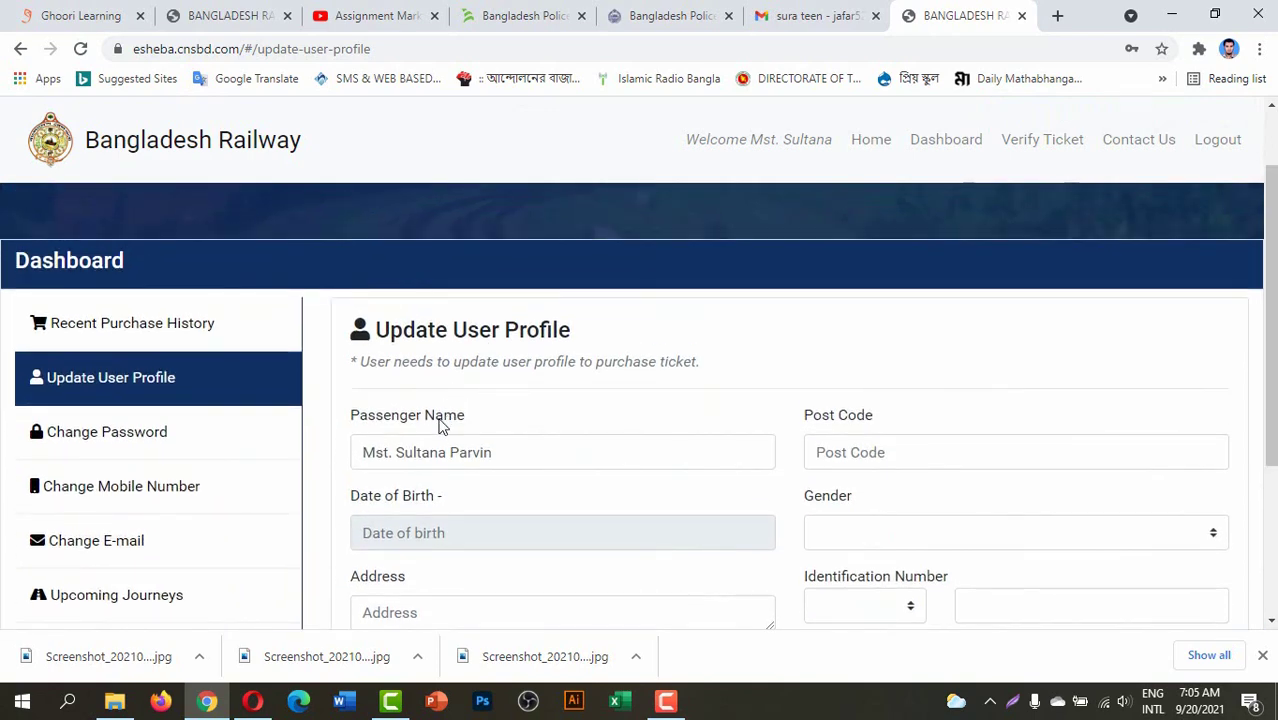
pyautogui.scroll(-1, 460, 430)
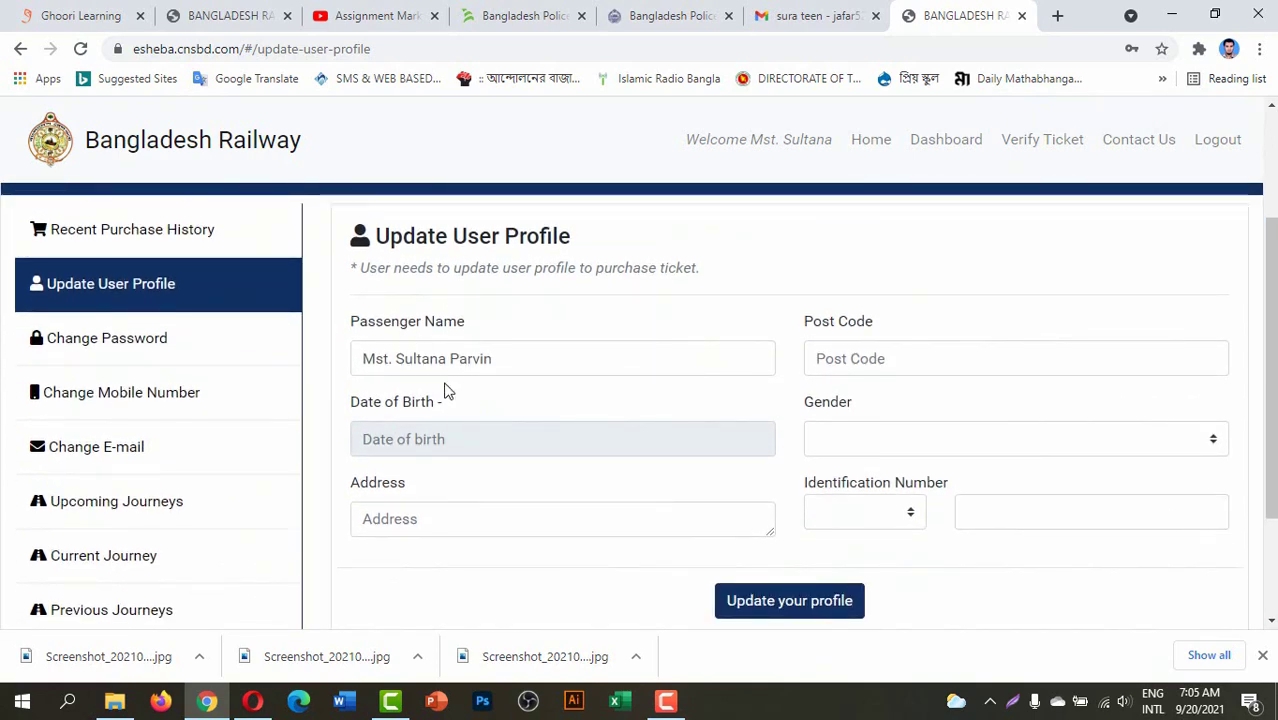
pyautogui.click(851, 360)
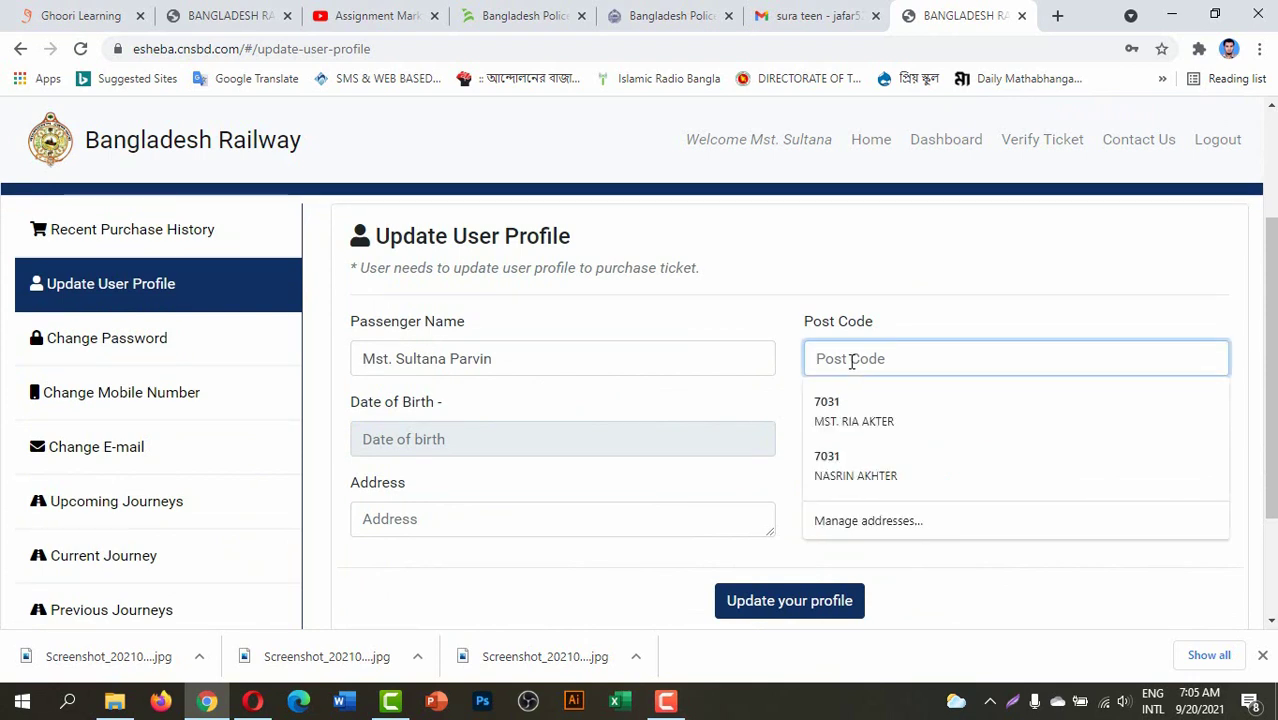
pyautogui.write('7031')
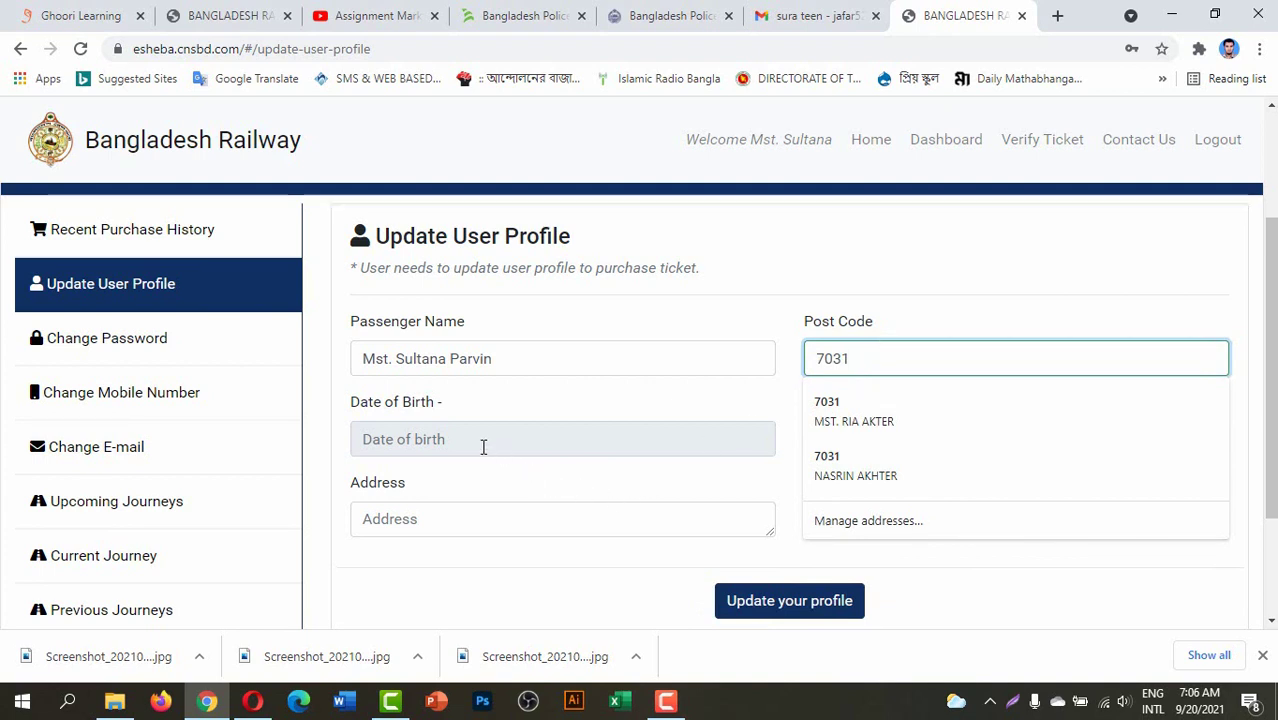
pyautogui.click(483, 445)
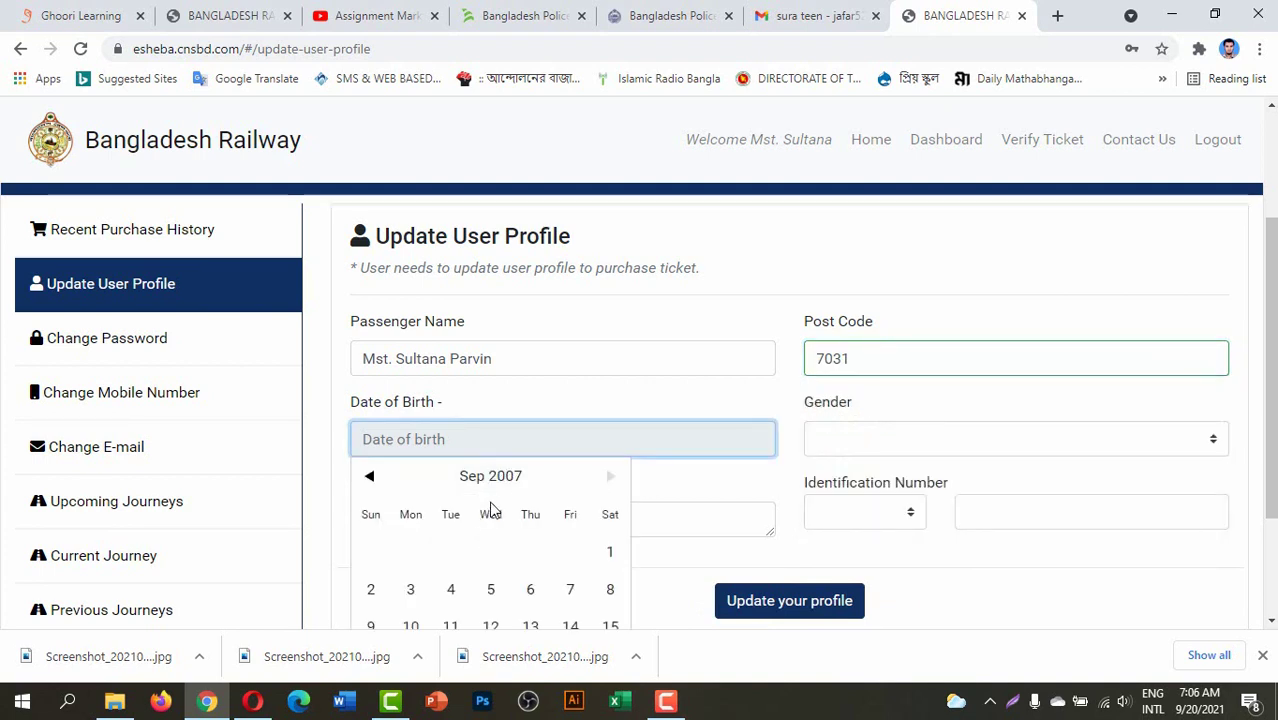
pyautogui.click(491, 477)
pyautogui.click(491, 477)
pyautogui.click(370, 477)
pyautogui.click(370, 477)
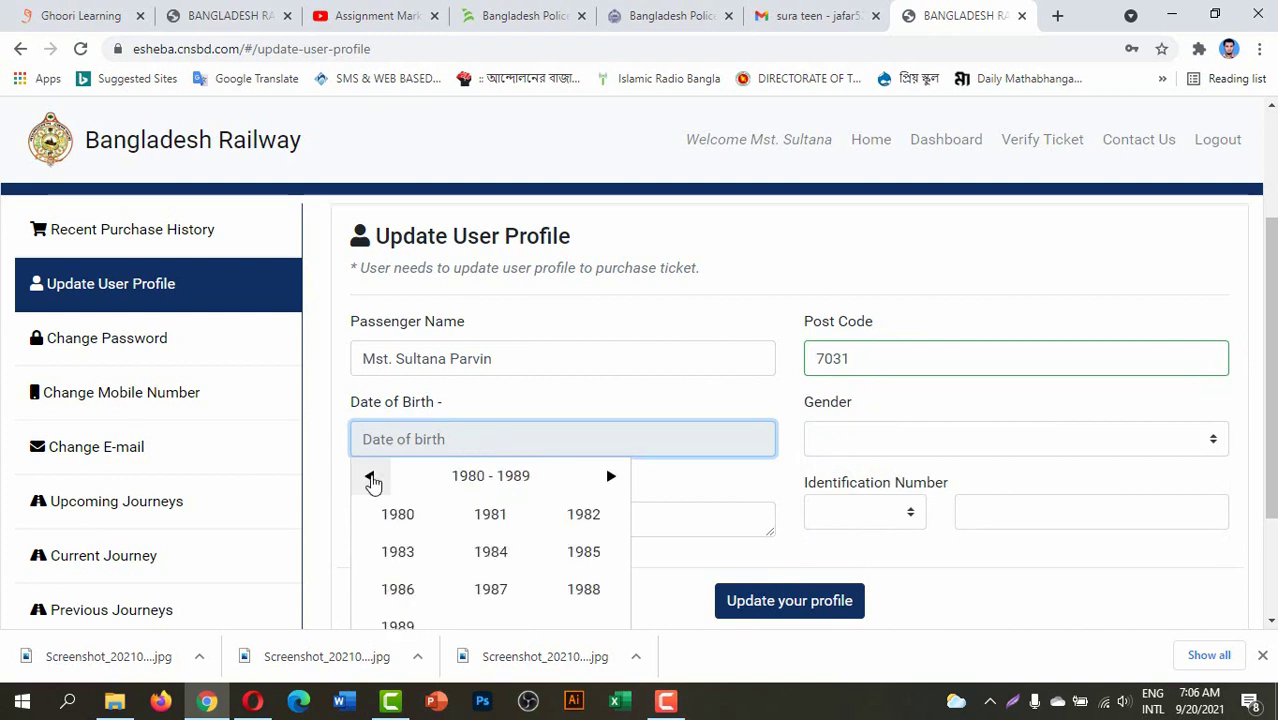
pyautogui.click(370, 477)
pyautogui.click(370, 477)
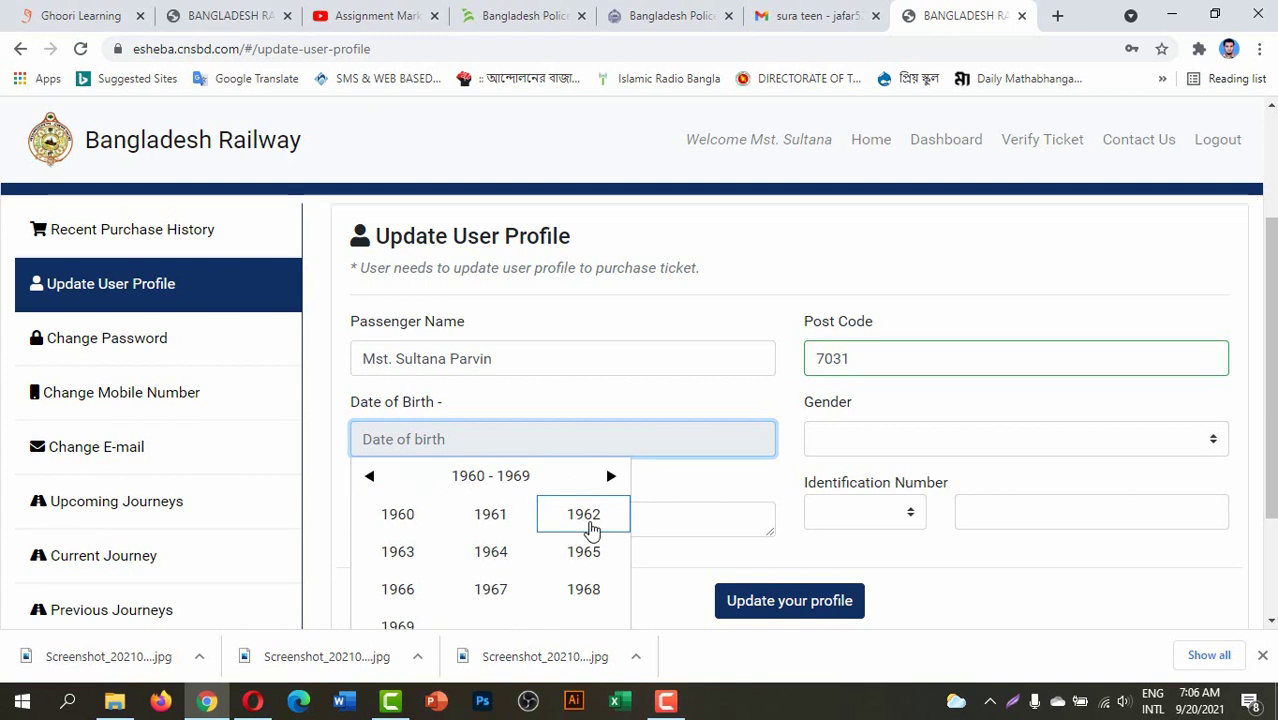
pyautogui.click(414, 556)
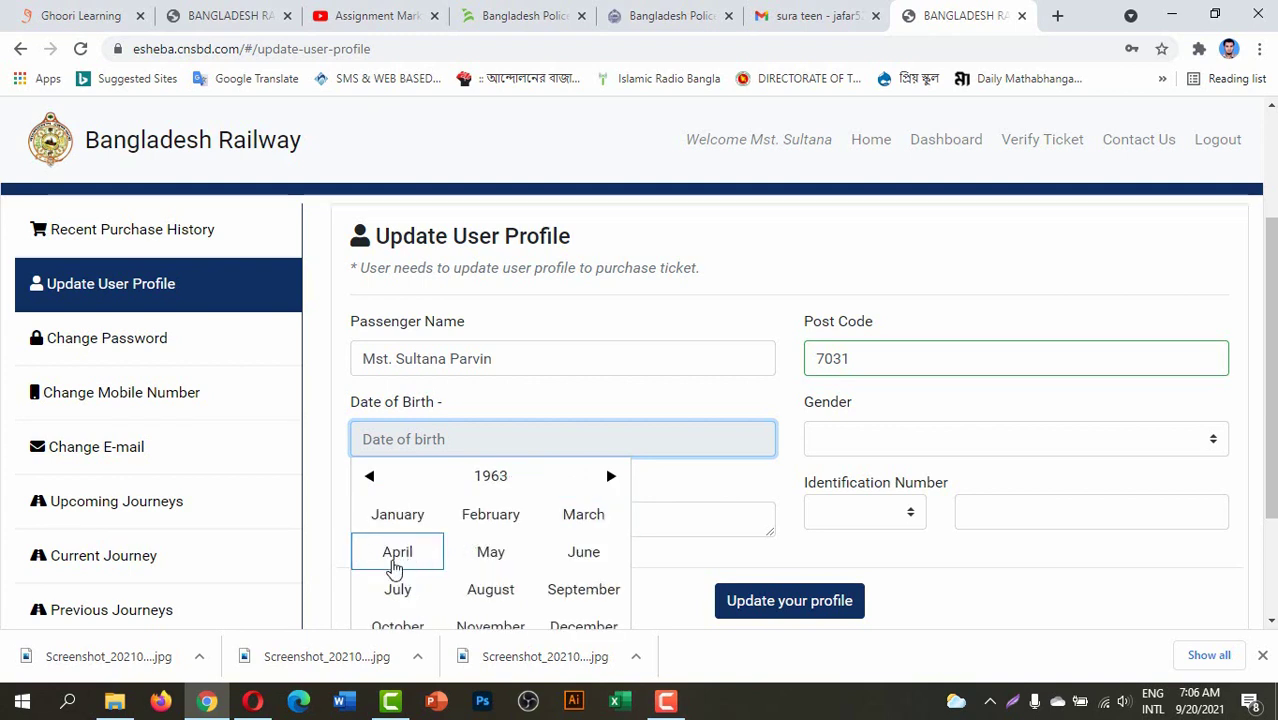
pyautogui.scroll(-1, 490, 596)
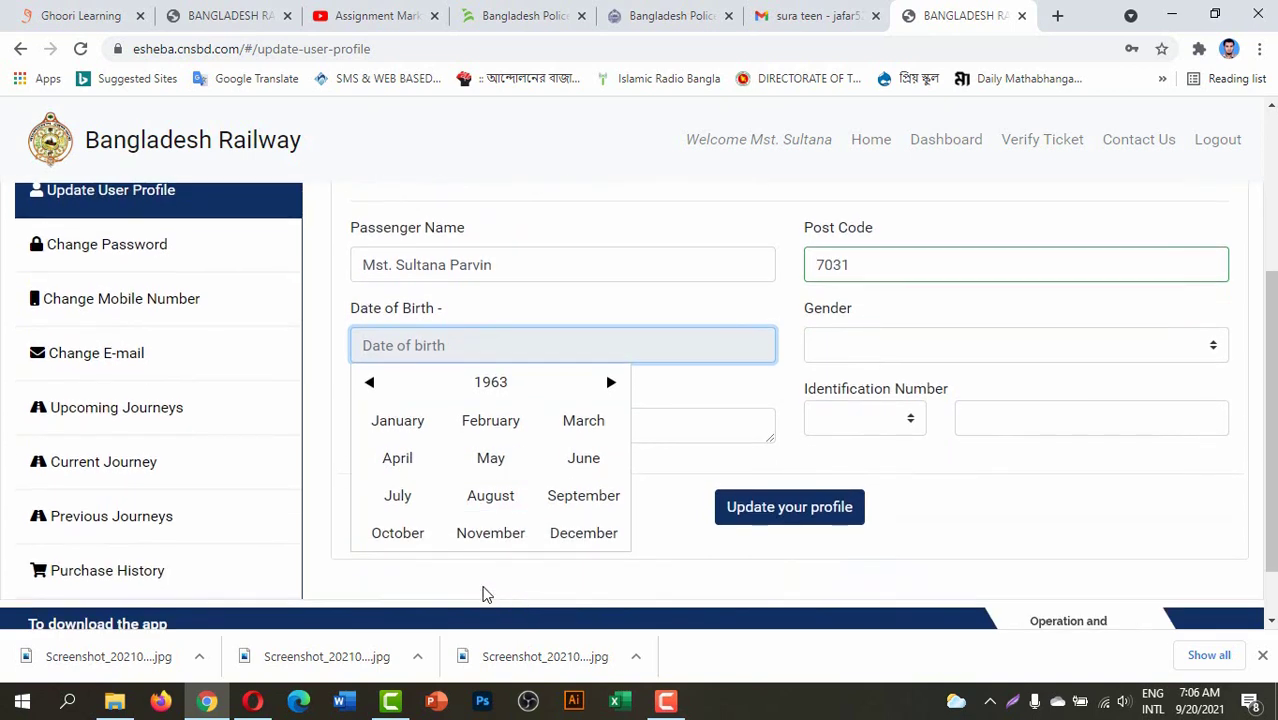
pyautogui.click(396, 537)
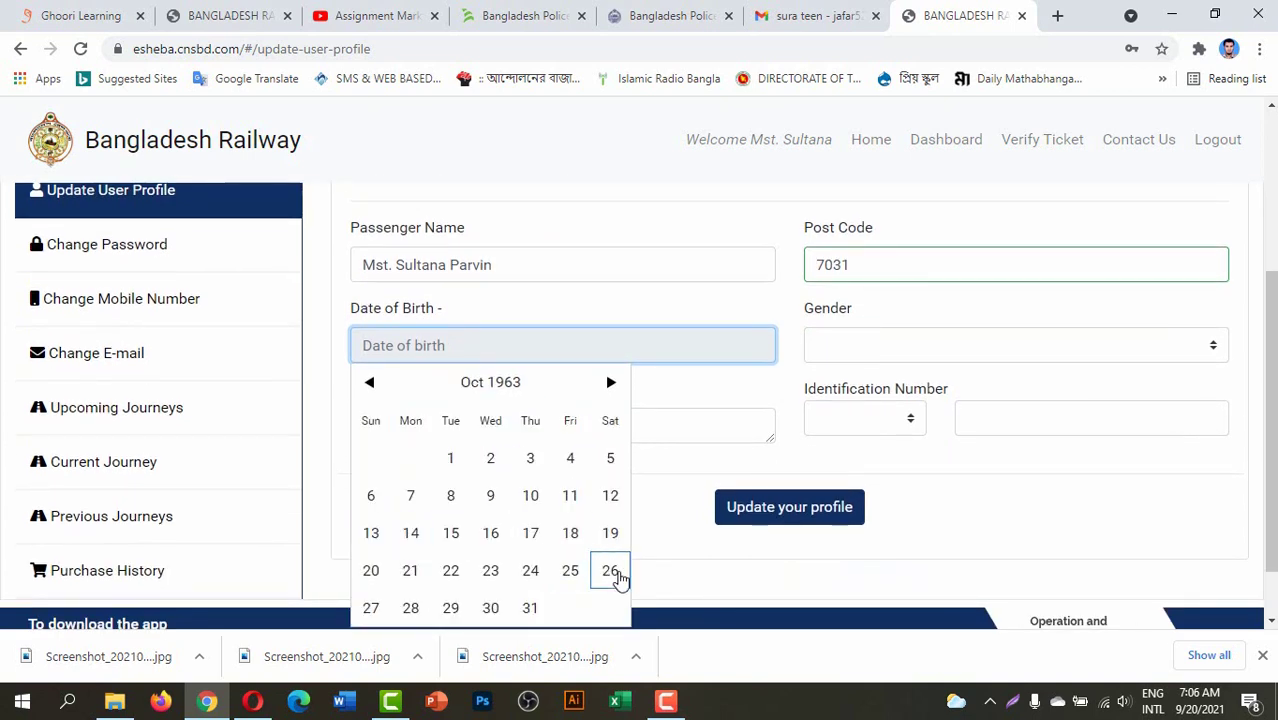
pyautogui.click(614, 572)
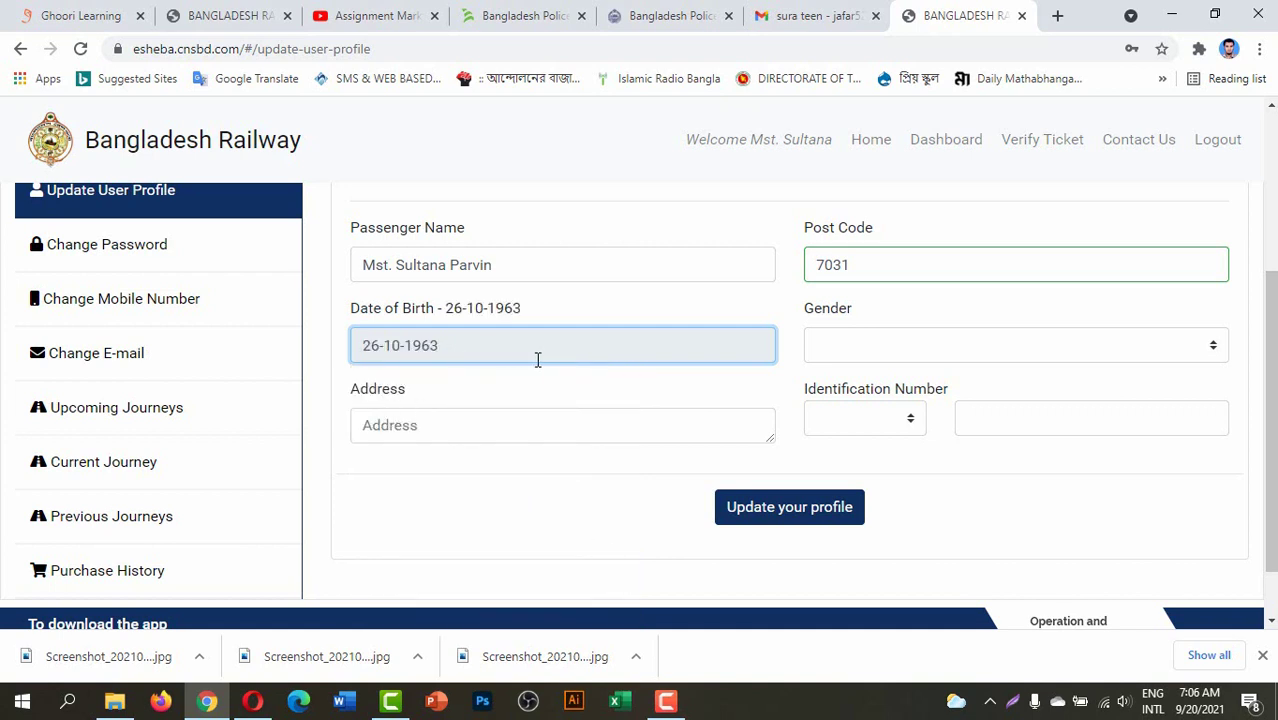
# Step: Set gender to Female and enter the passenger's postal address
pyautogui.click(850, 342)
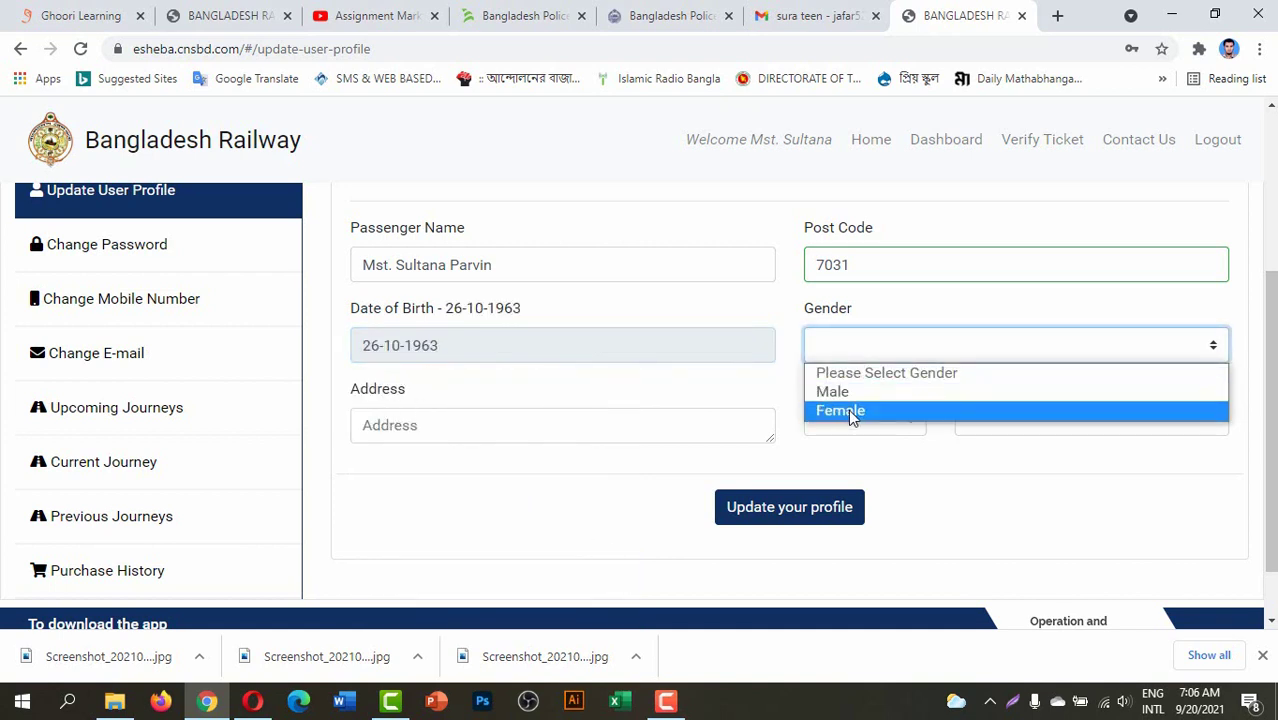
pyautogui.click(848, 410)
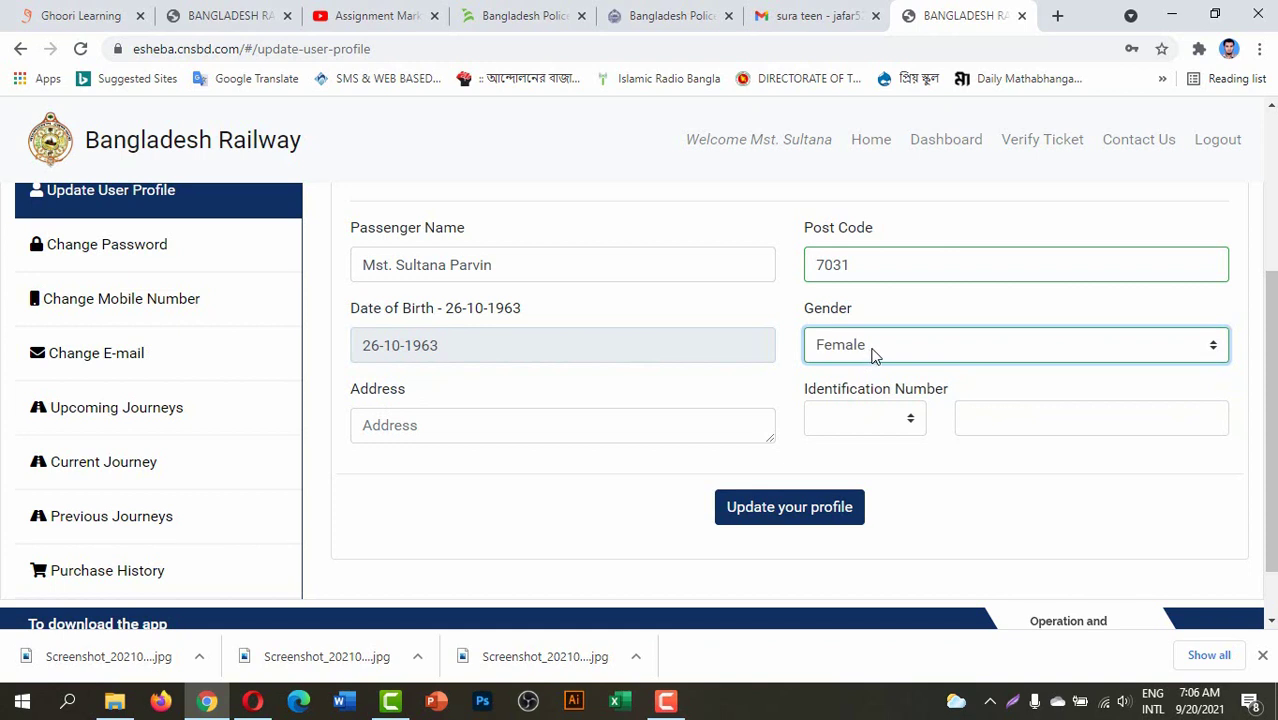
pyautogui.click(433, 433)
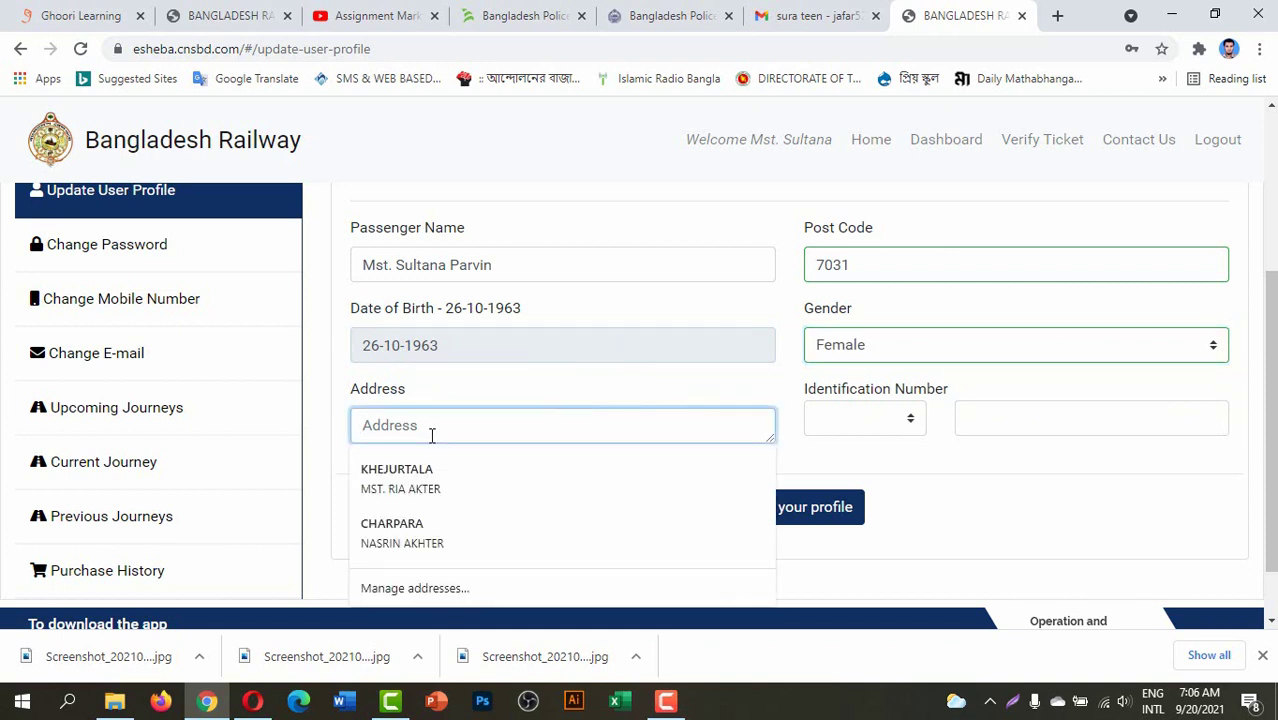
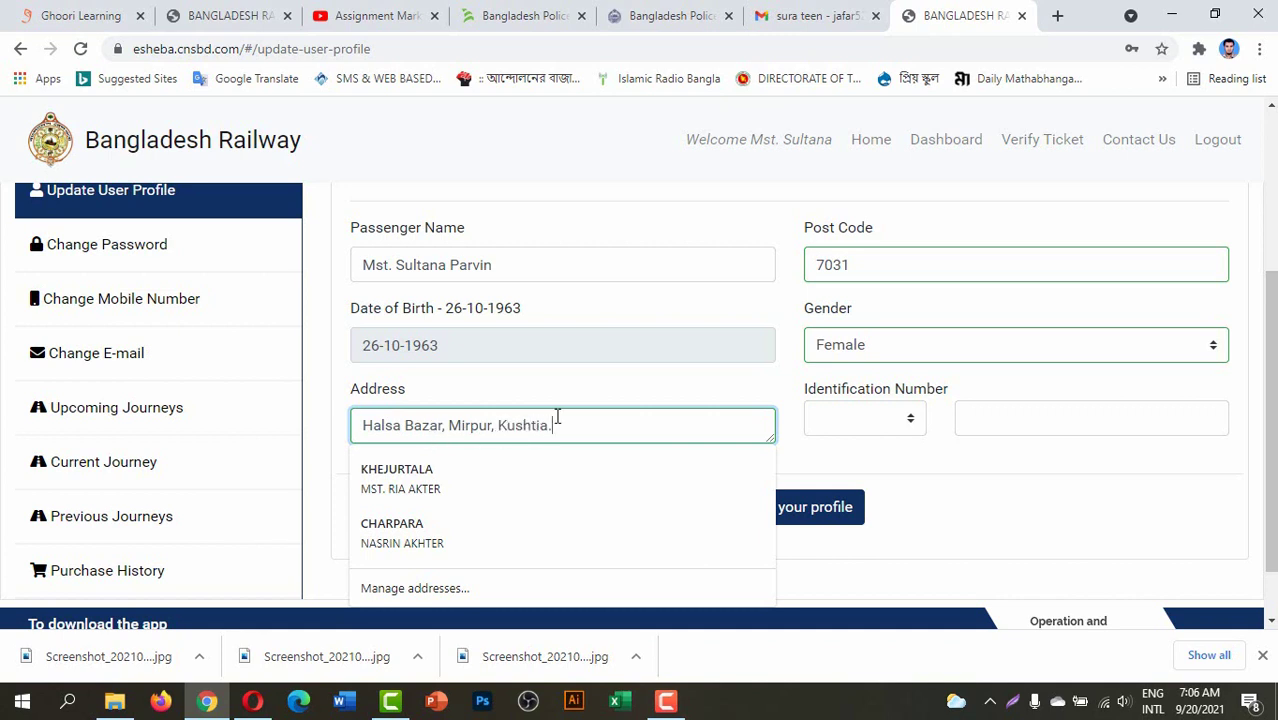
# Step: Choose National ID No. as identification, enter the ID number, and update the profile
pyautogui.click(981, 418)
pyautogui.click(912, 424)
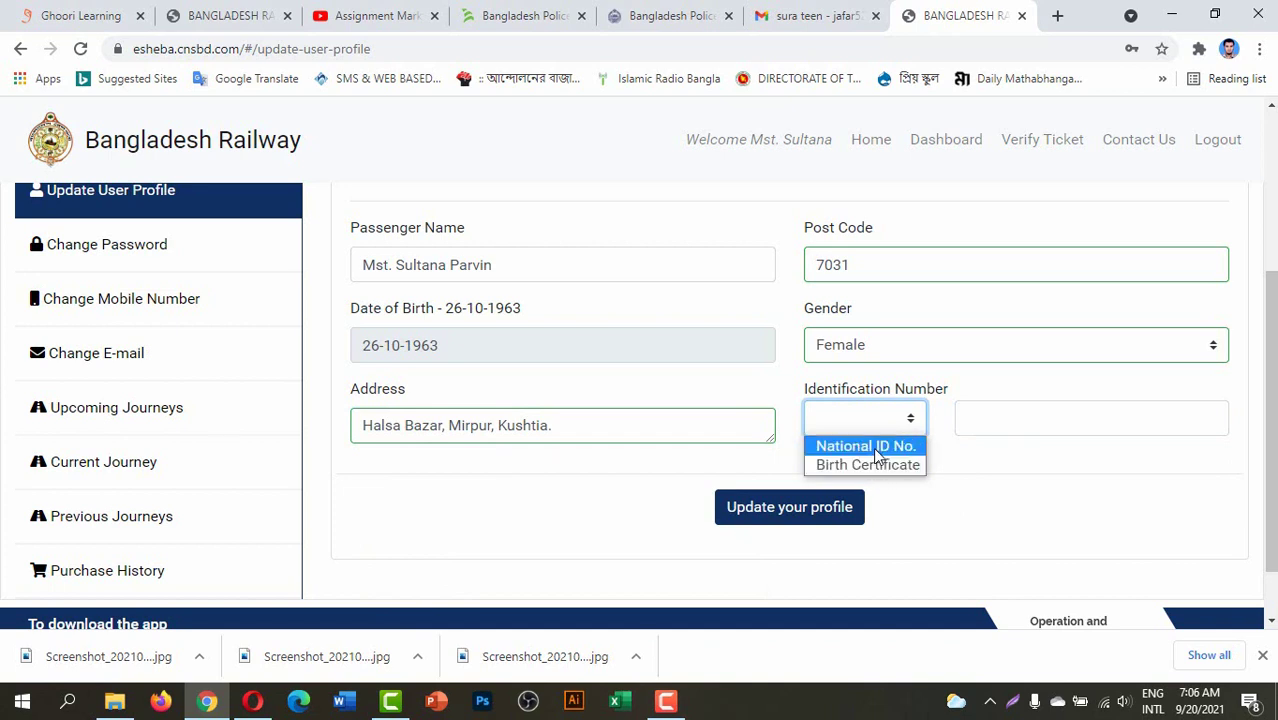
pyautogui.click(876, 450)
pyautogui.click(987, 425)
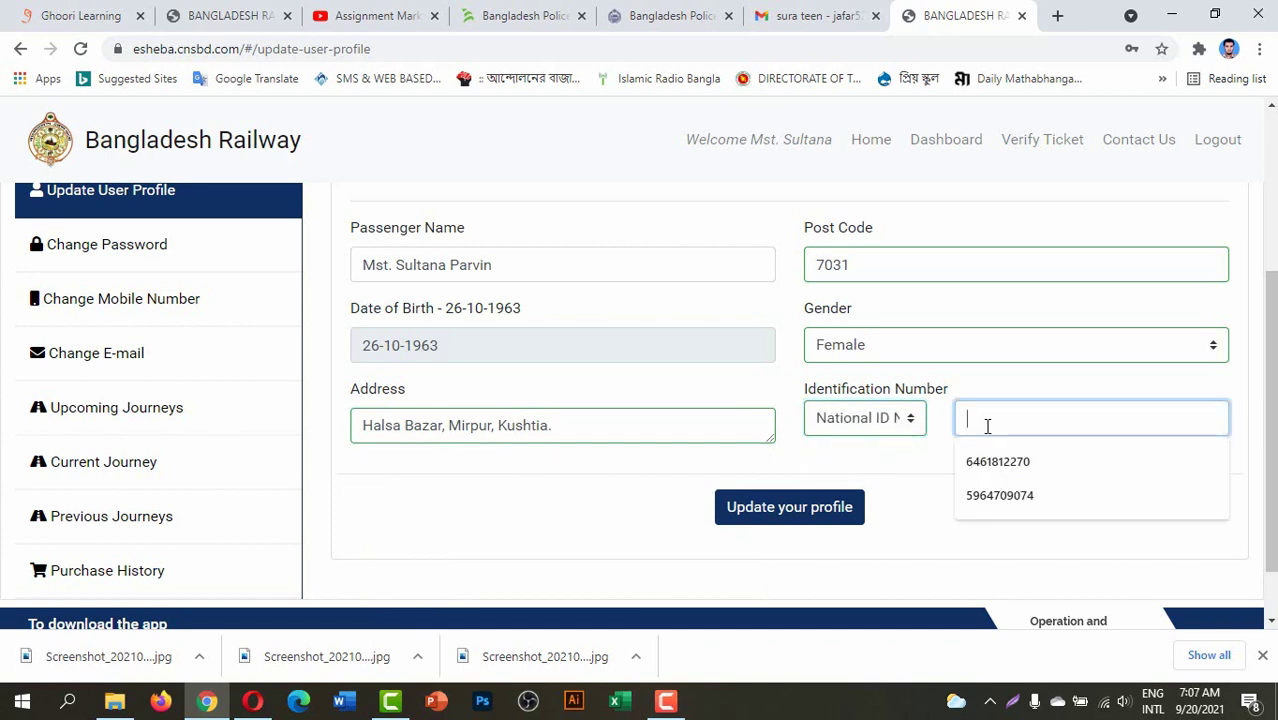
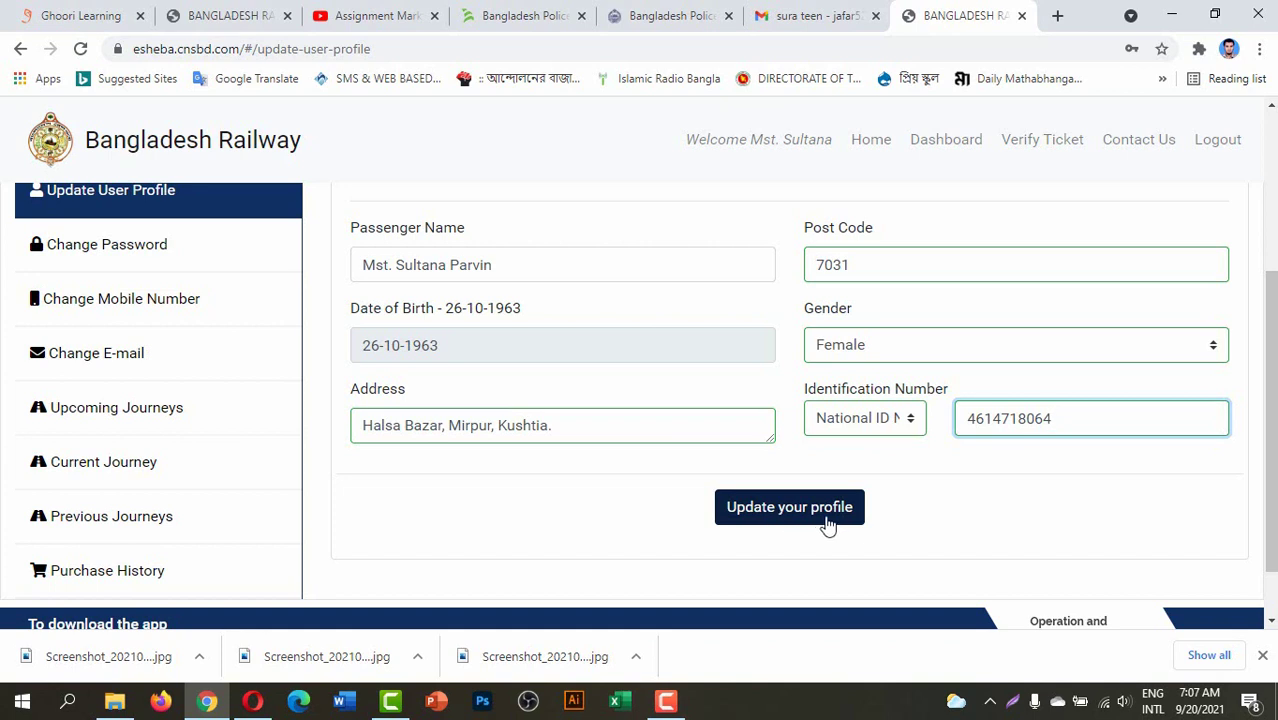
pyautogui.click(796, 523)
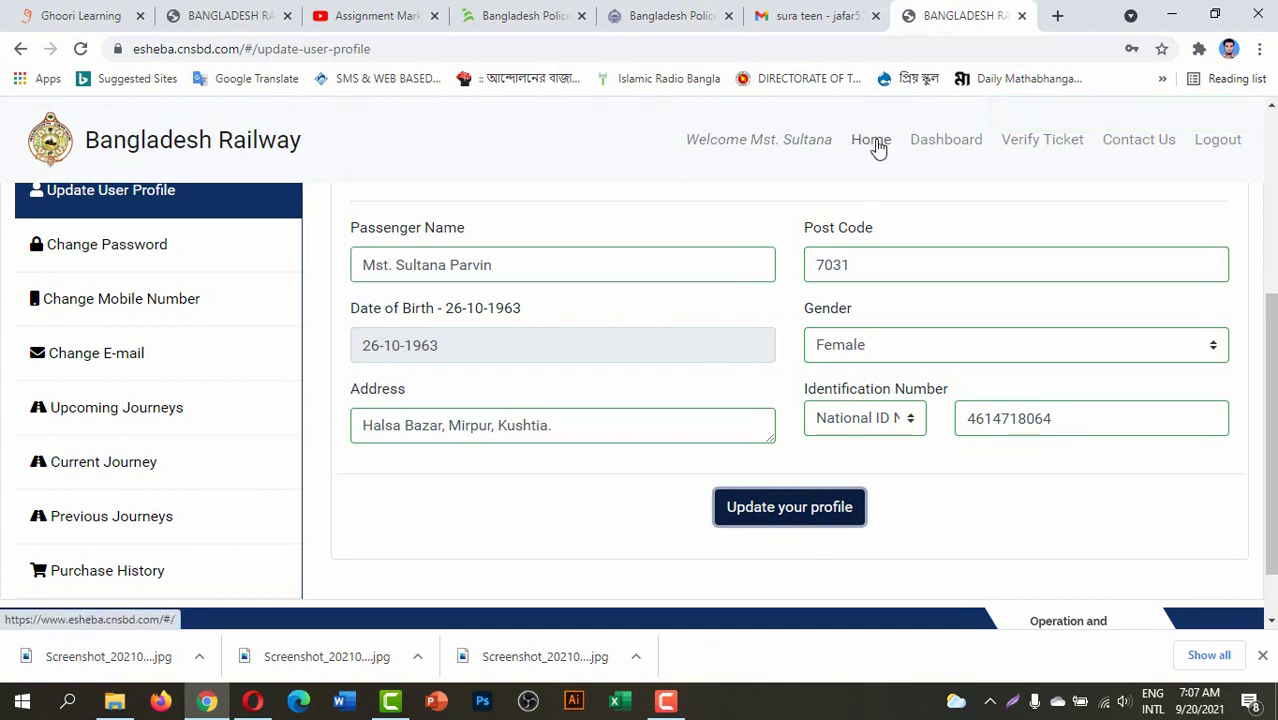
# Step: Check the dashboard's empty purchase history and personal information, then go back Home
pyautogui.click(961, 147)
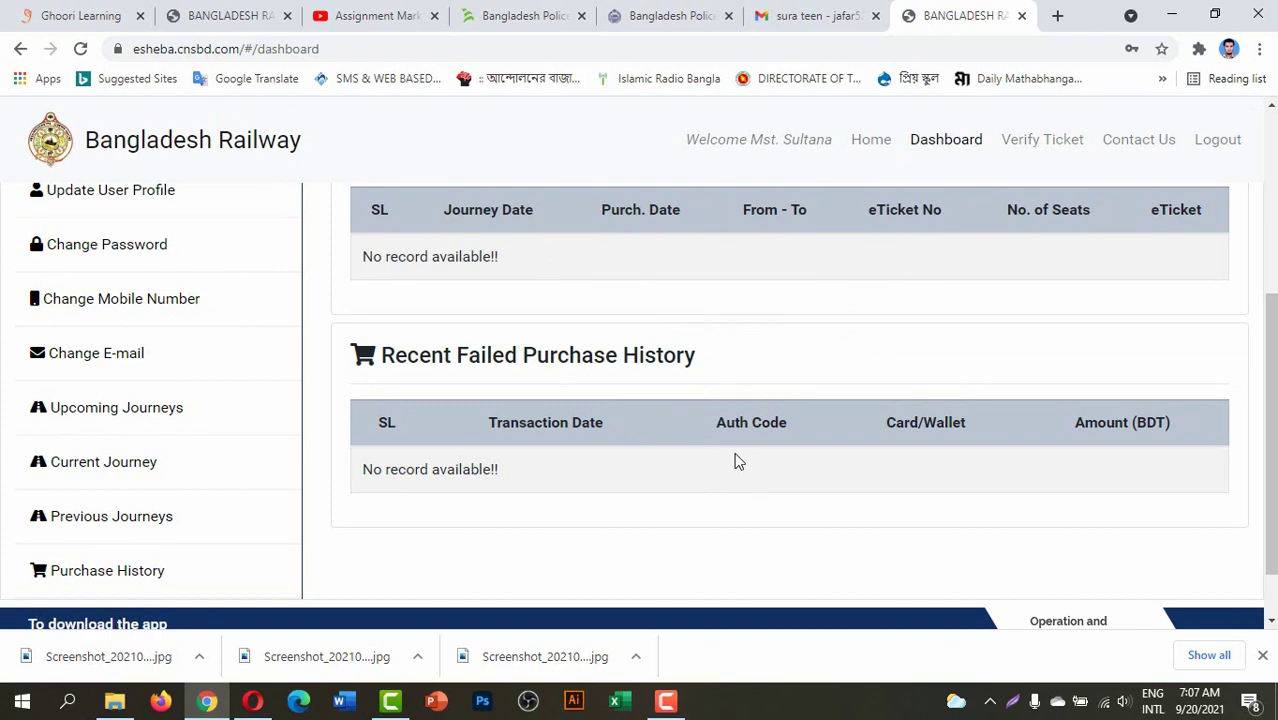
pyautogui.scroll(1, 738, 461)
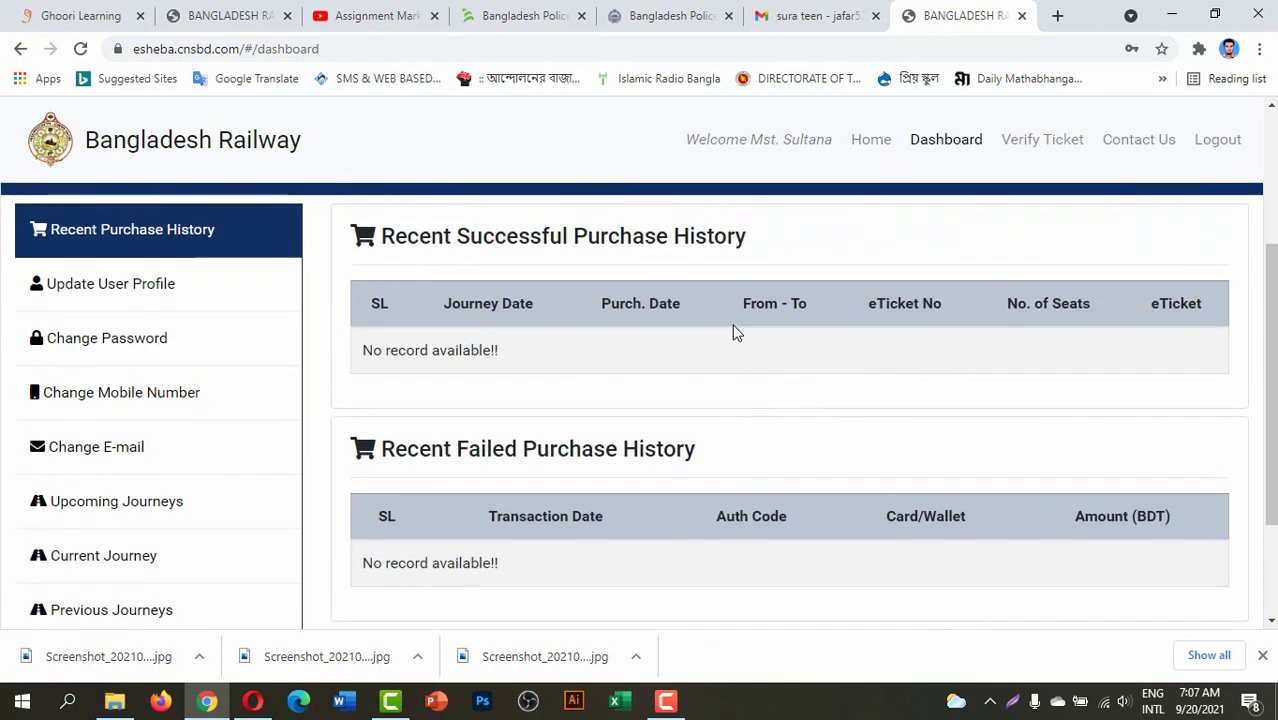
pyautogui.scroll(3, 688, 450)
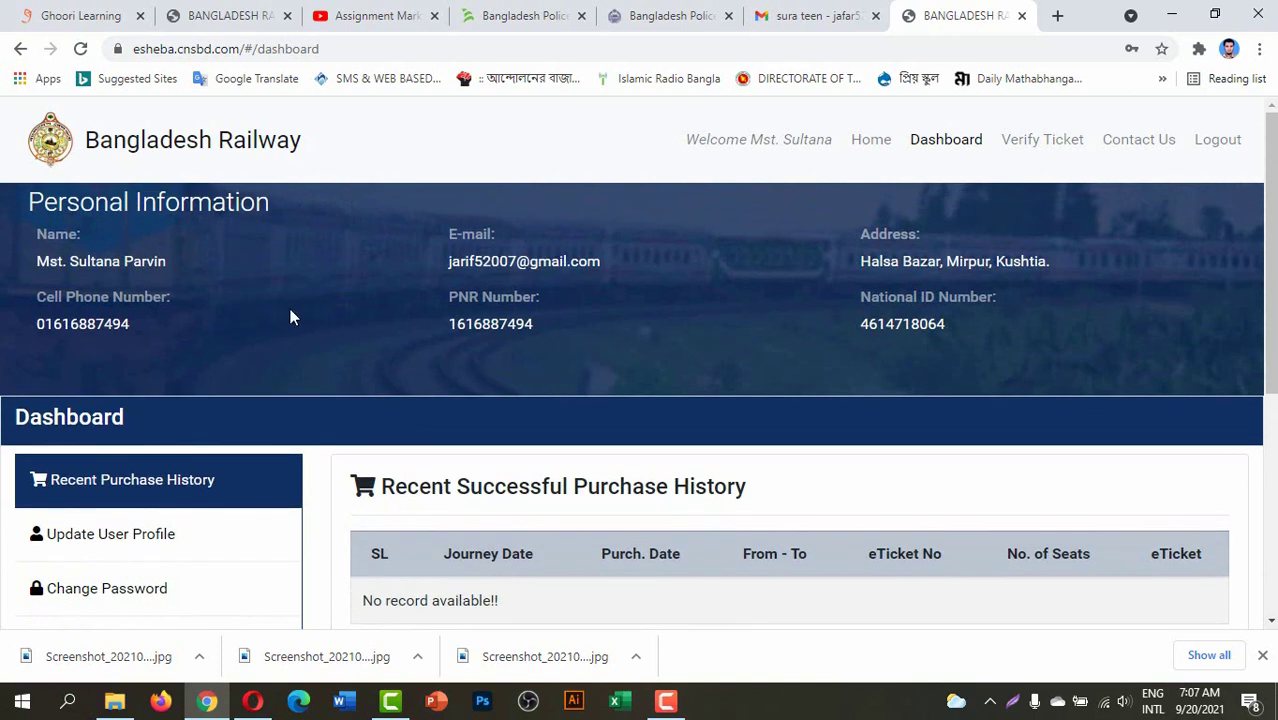
pyautogui.click(875, 142)
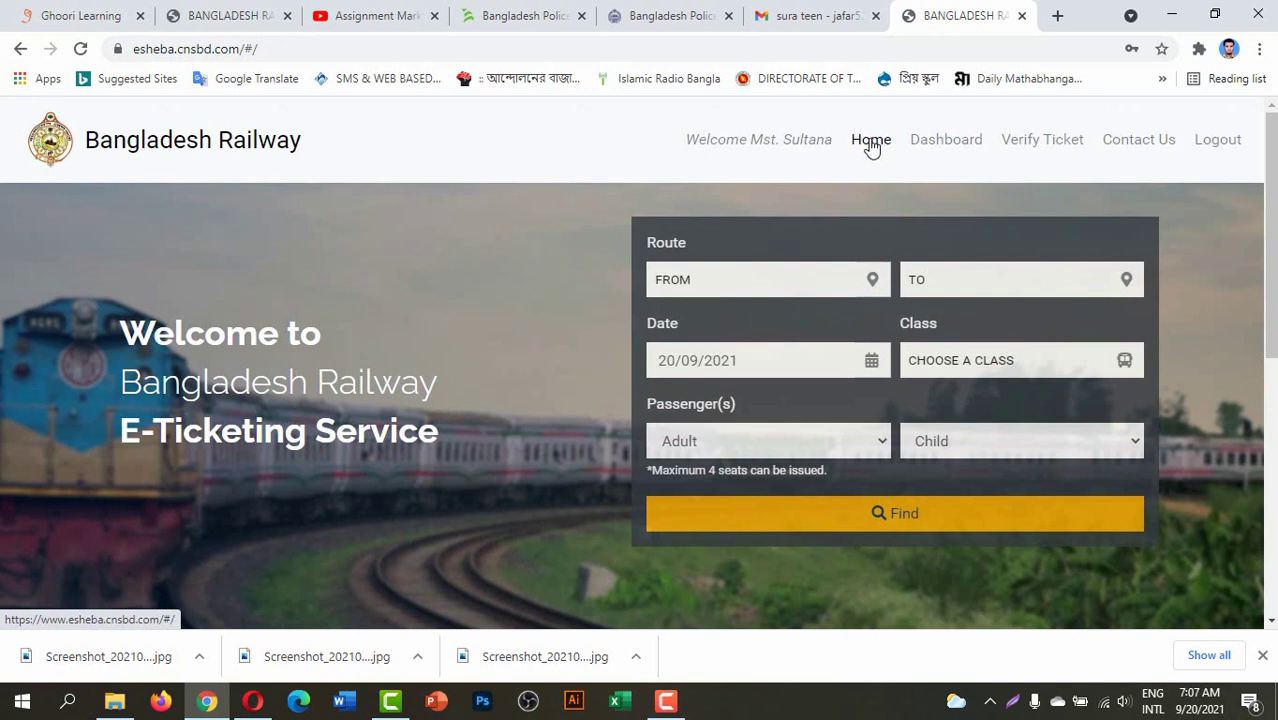
# Step: Set the route FROM PORADAHA TO DHAKA using the station suggestions
pyautogui.click(741, 283)
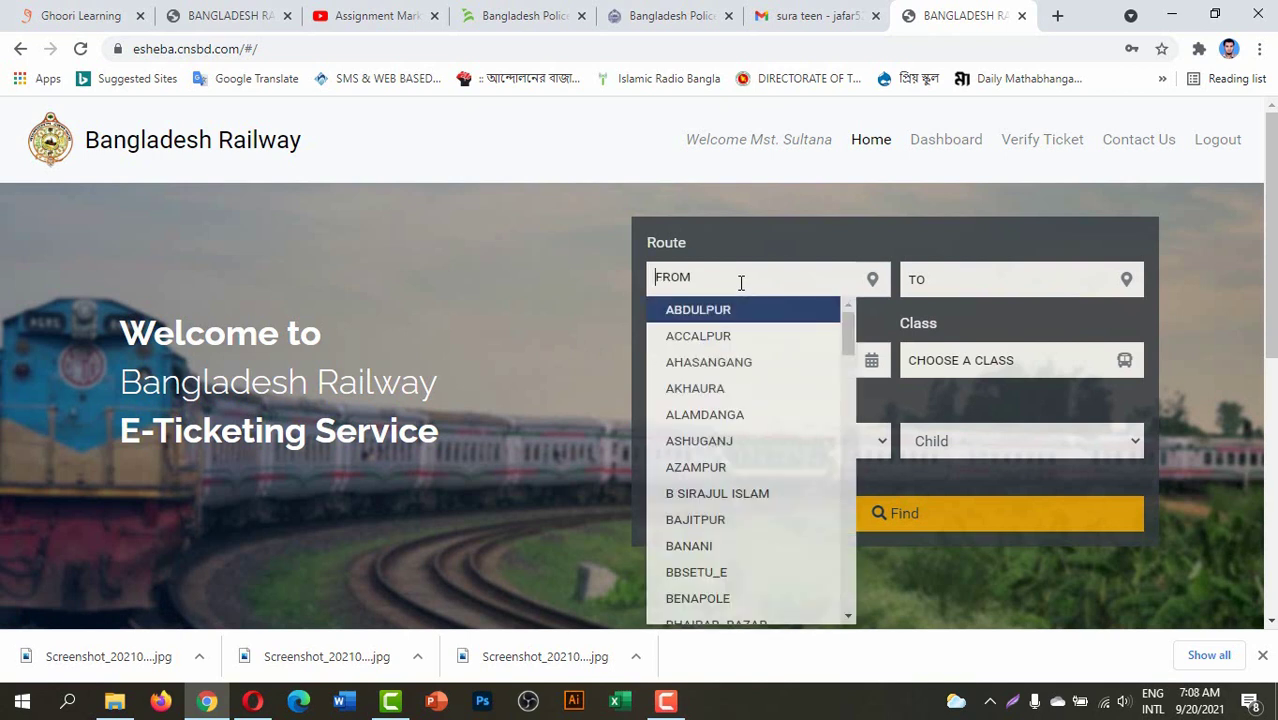
pyautogui.write('pr')
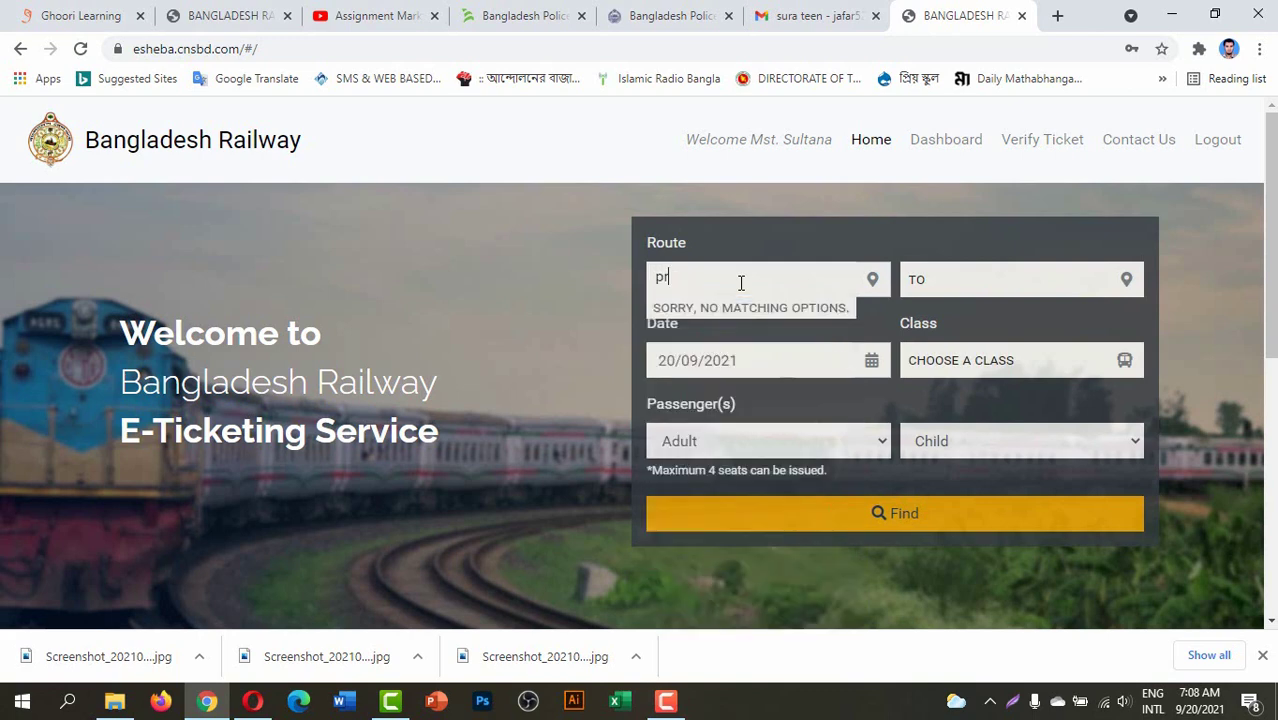
pyautogui.press('BackSpace')
pyautogui.write('orad')
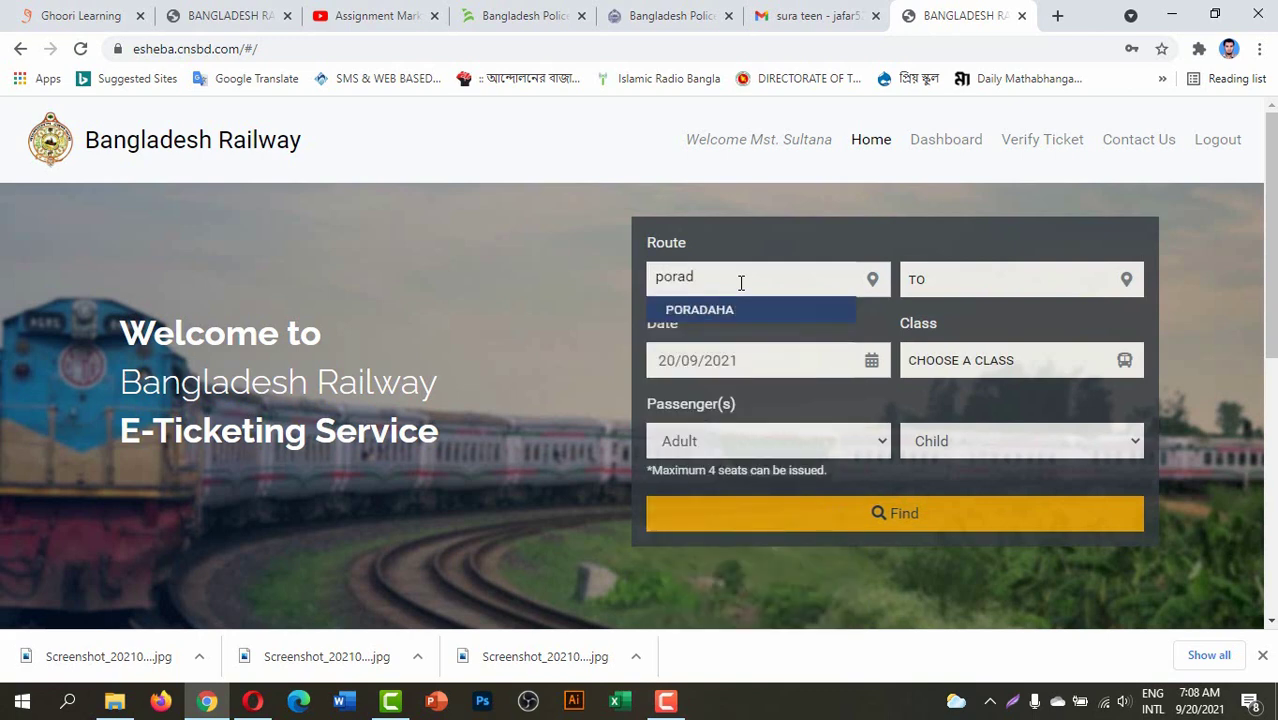
pyautogui.click(752, 309)
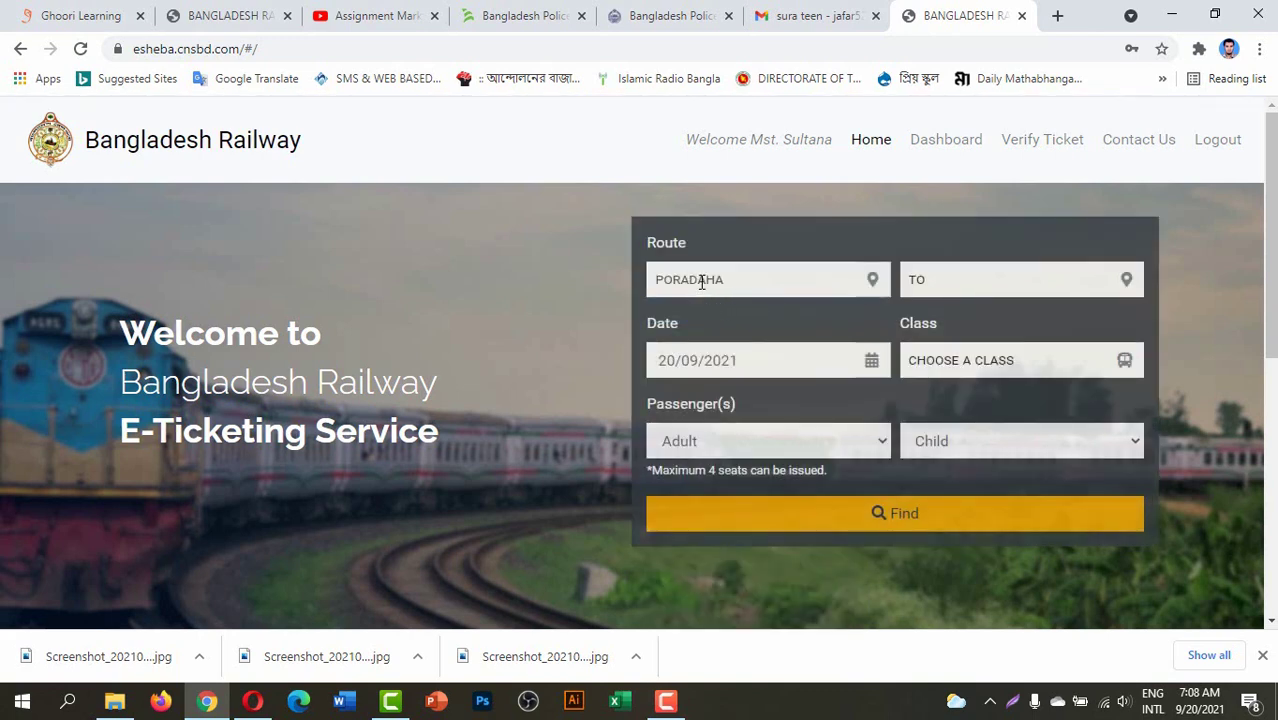
pyautogui.click(931, 279)
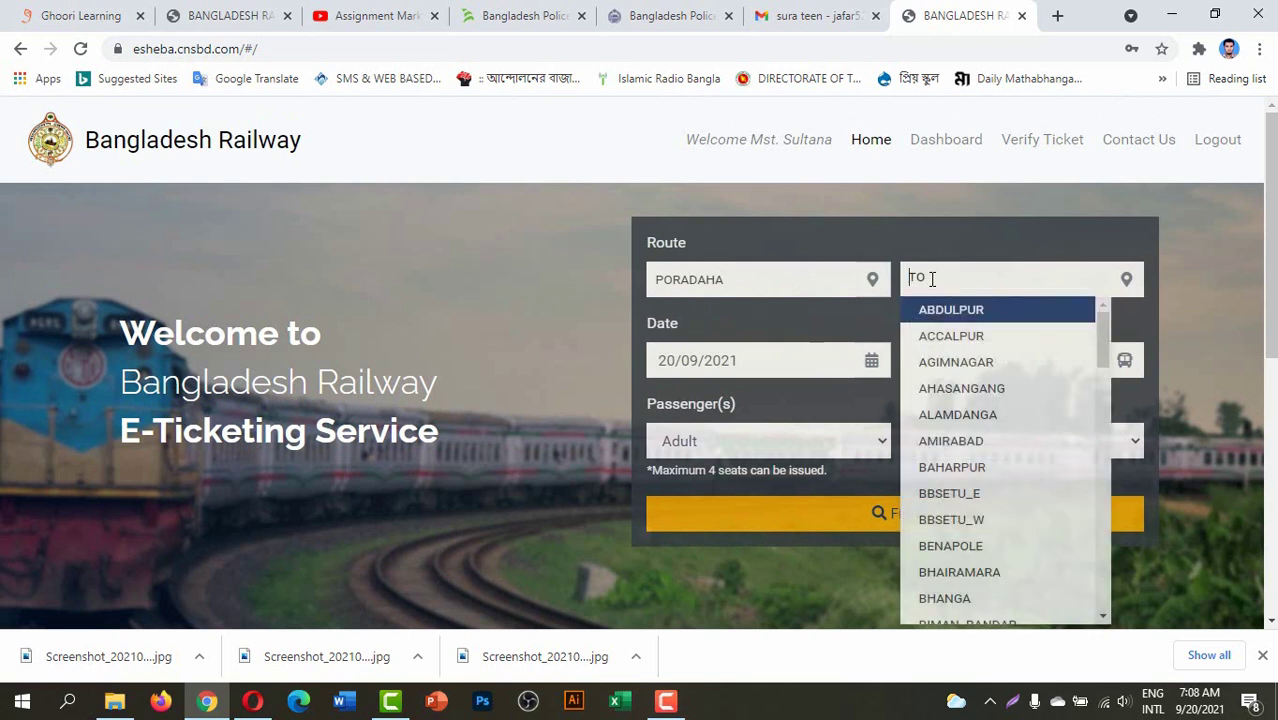
pyautogui.write('dh')
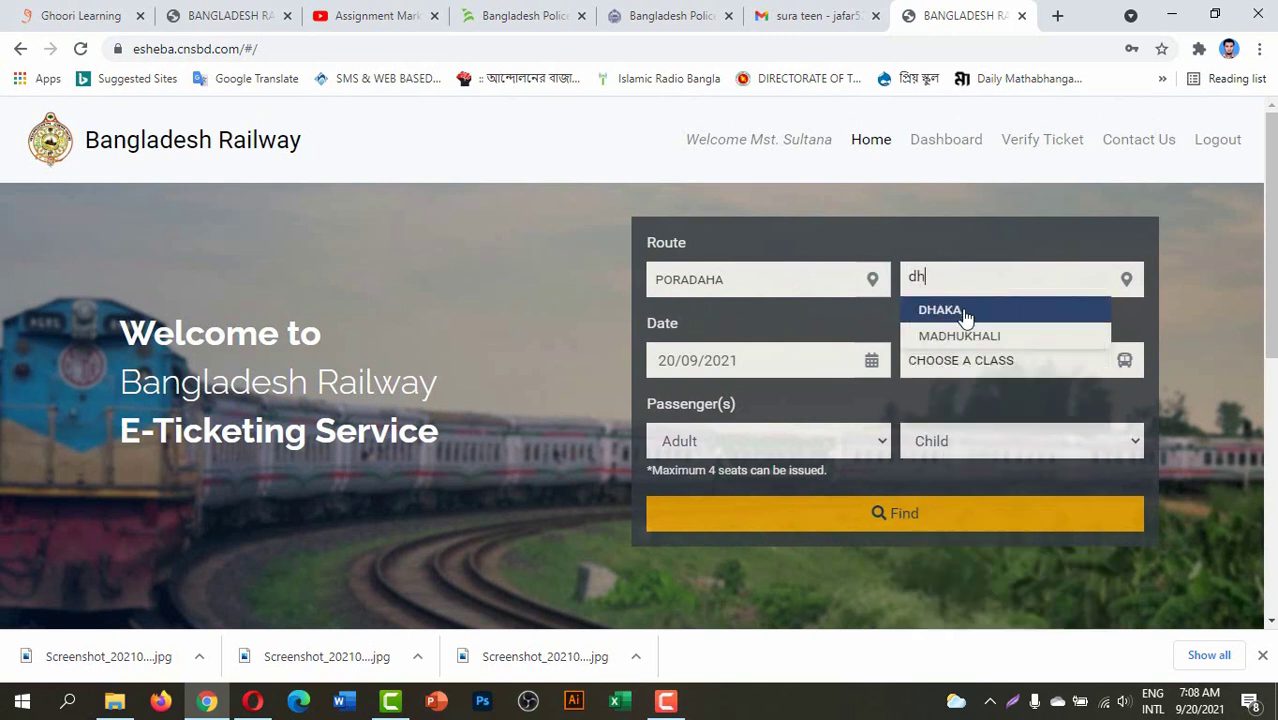
pyautogui.click(965, 316)
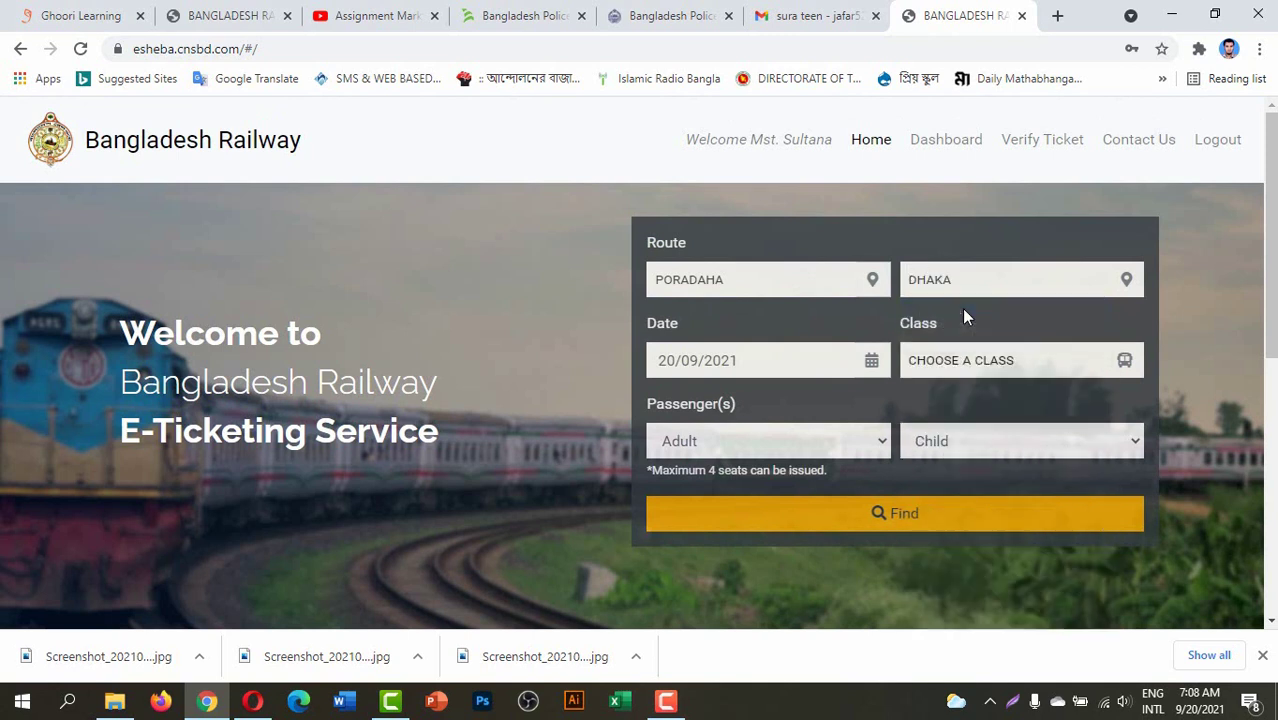
pyautogui.click(679, 362)
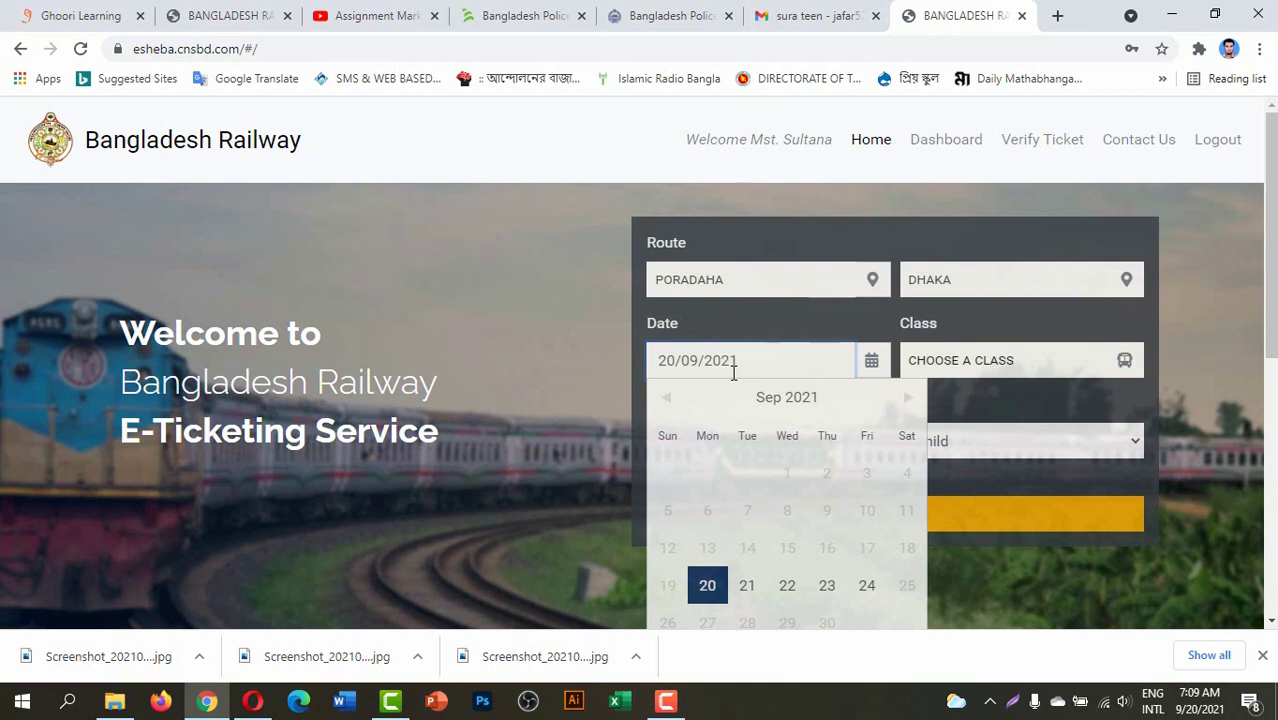
# Step: Find trains for 24 September in S_CHAIR class with 2 adults and no children
pyautogui.click(864, 590)
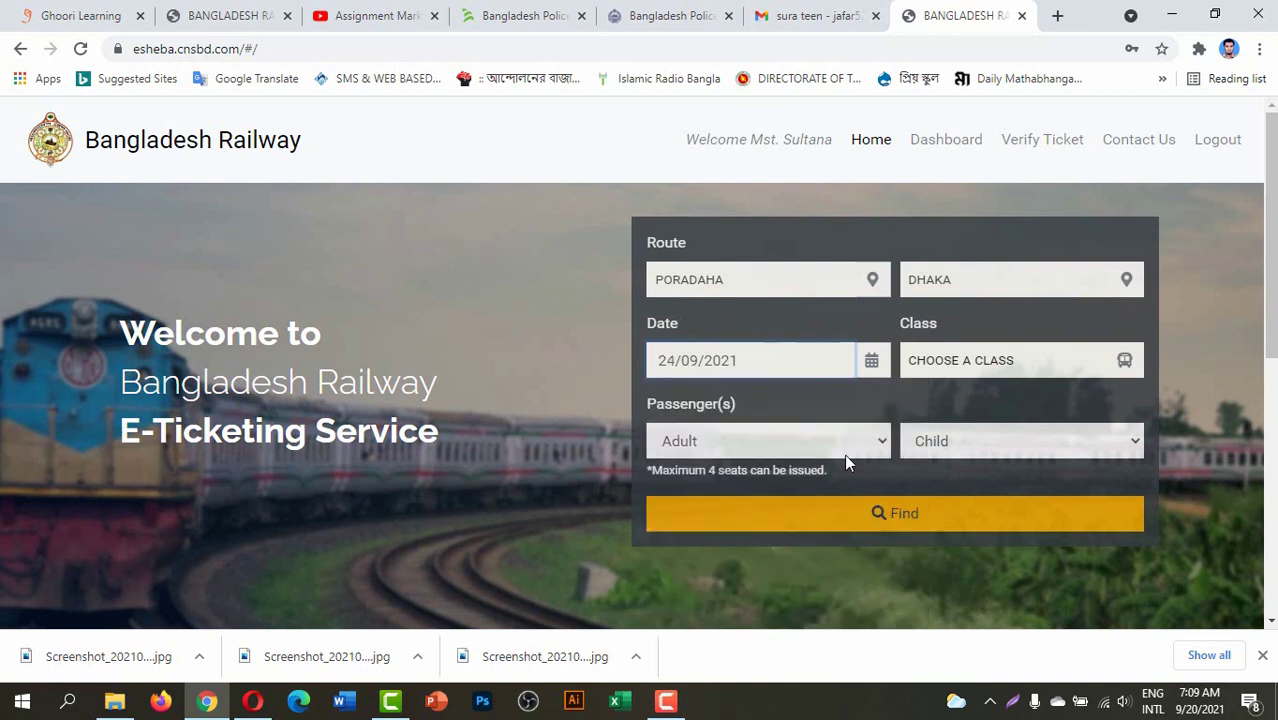
pyautogui.click(959, 362)
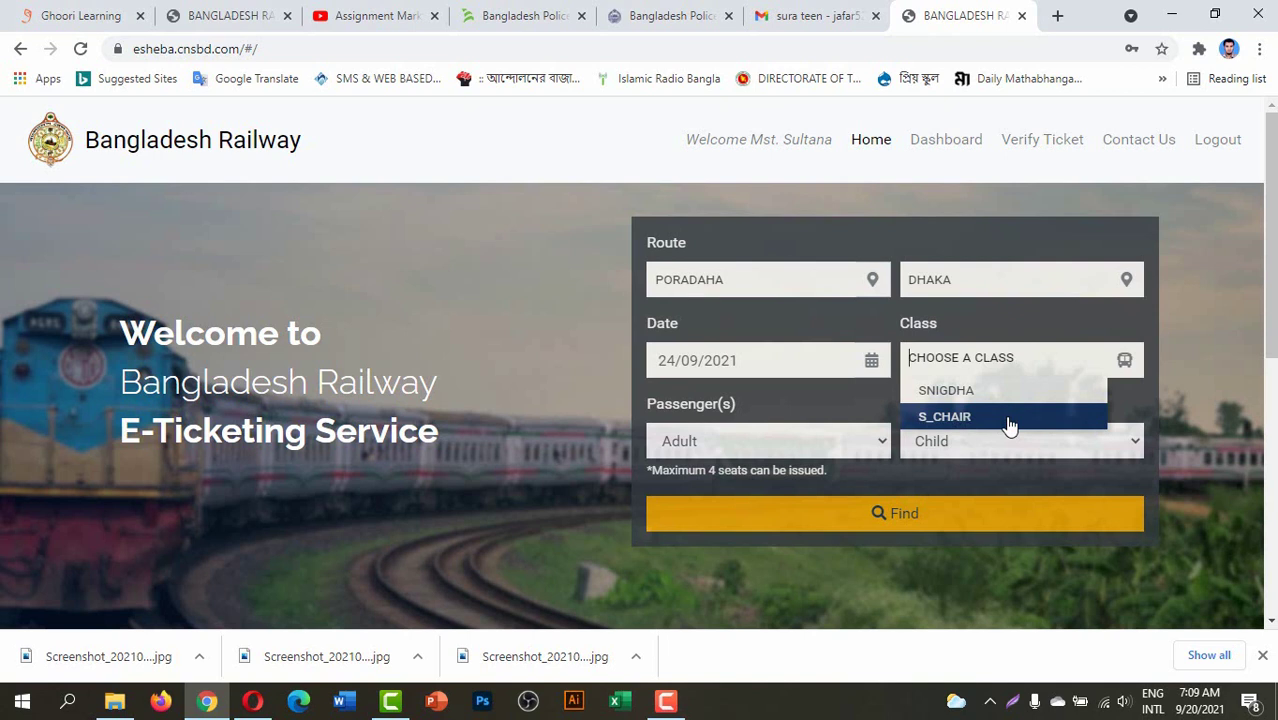
pyautogui.click(1010, 425)
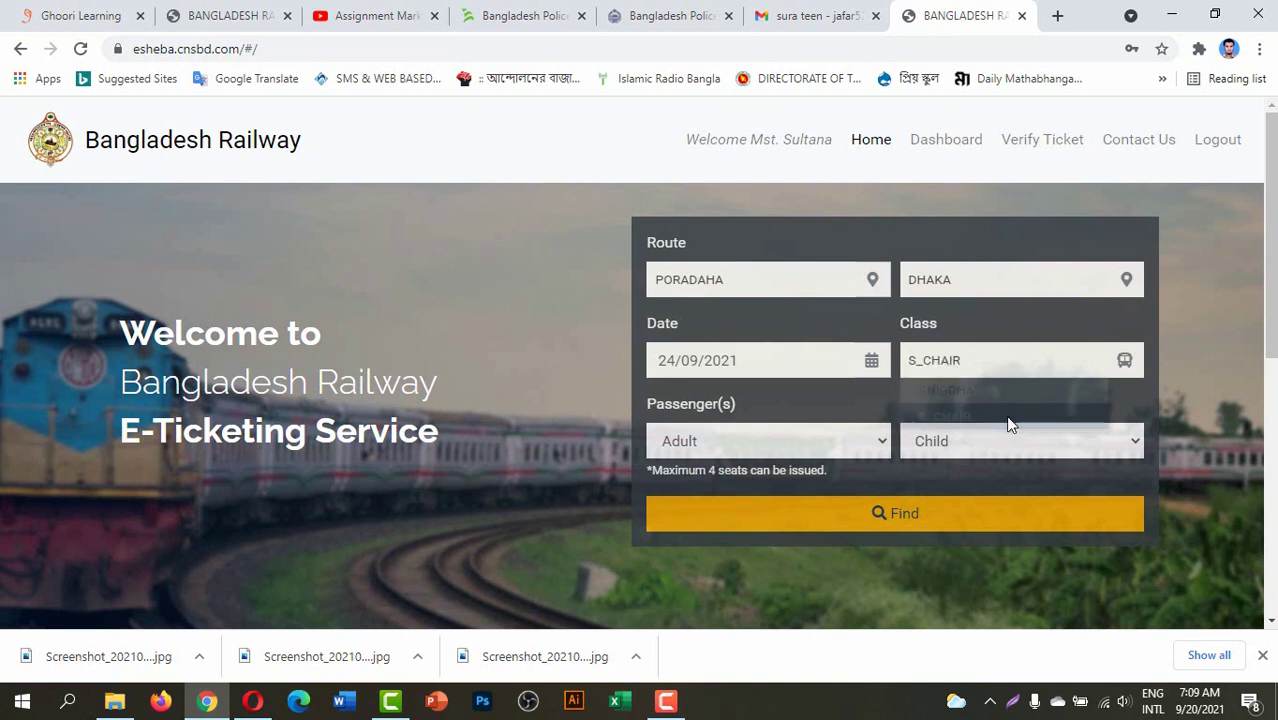
pyautogui.click(698, 447)
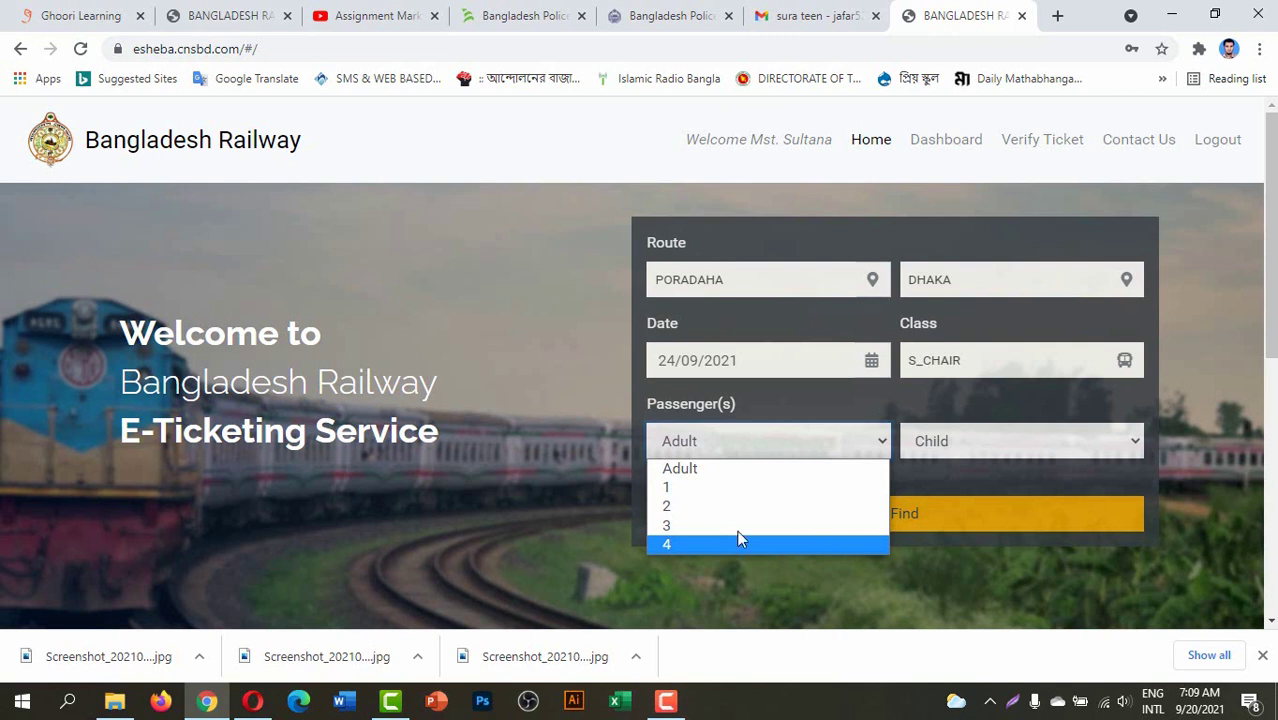
pyautogui.click(763, 506)
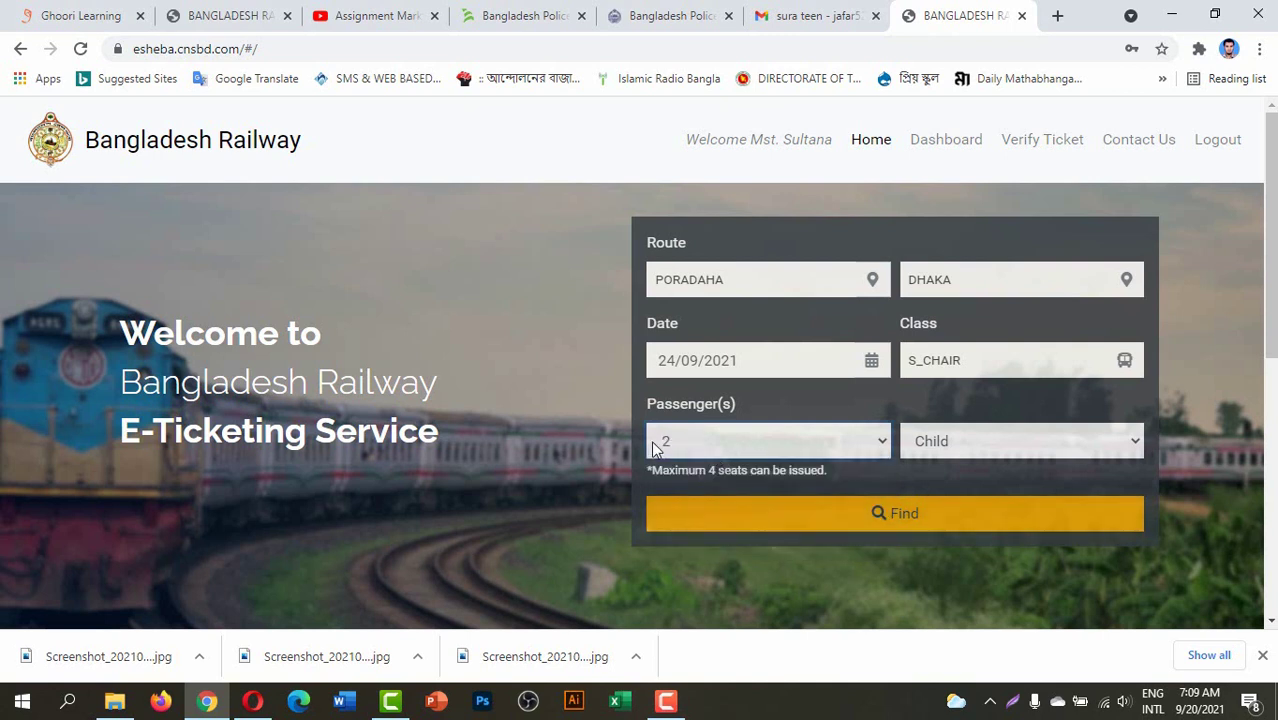
pyautogui.click(1018, 453)
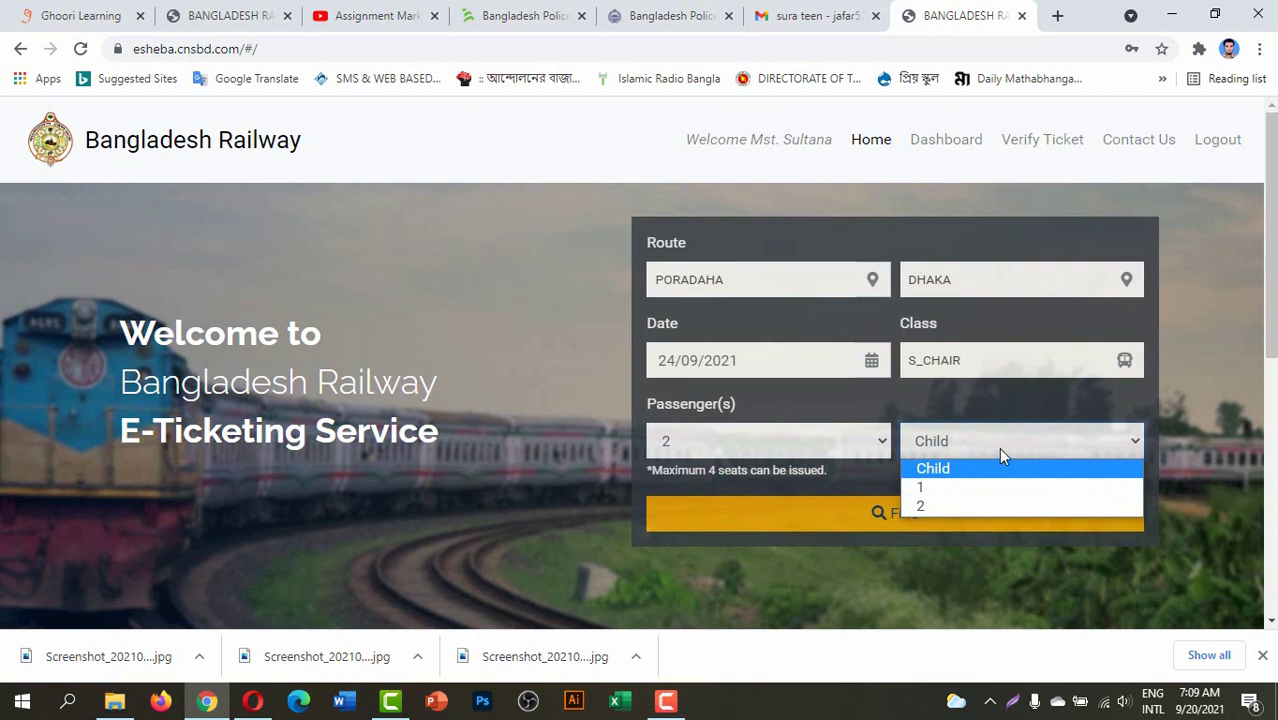
pyautogui.click(999, 450)
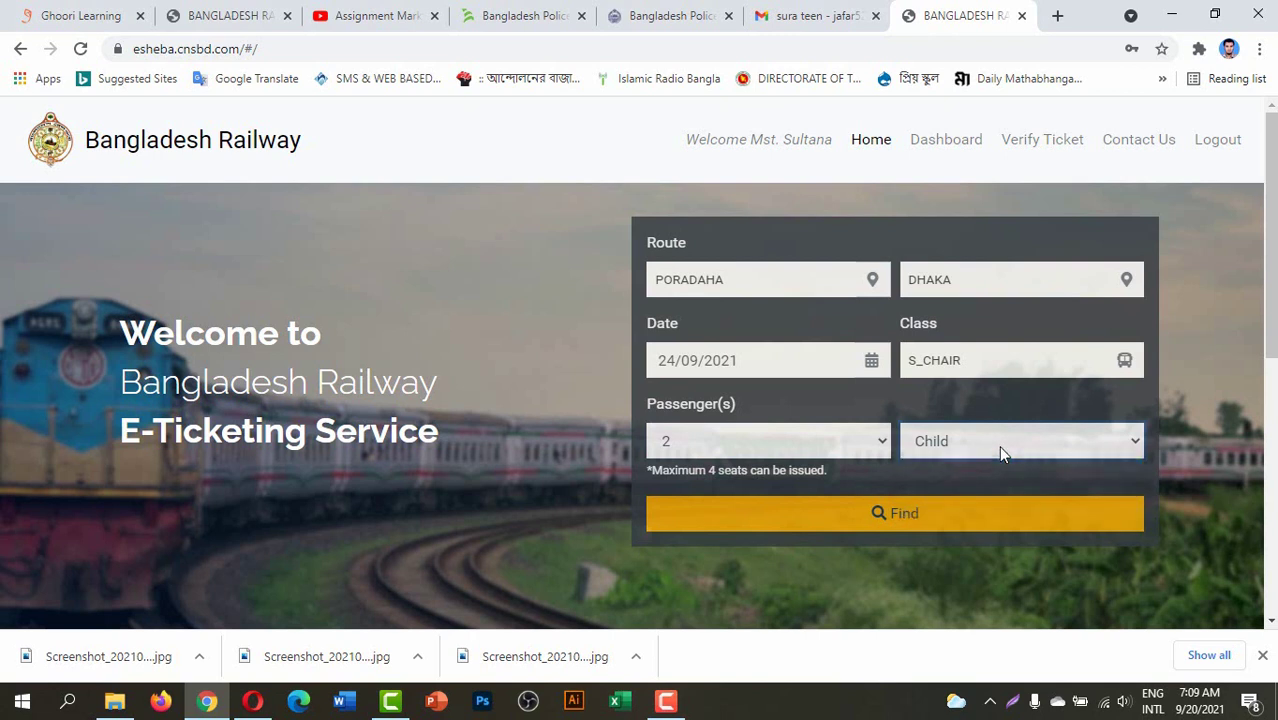
pyautogui.click(998, 446)
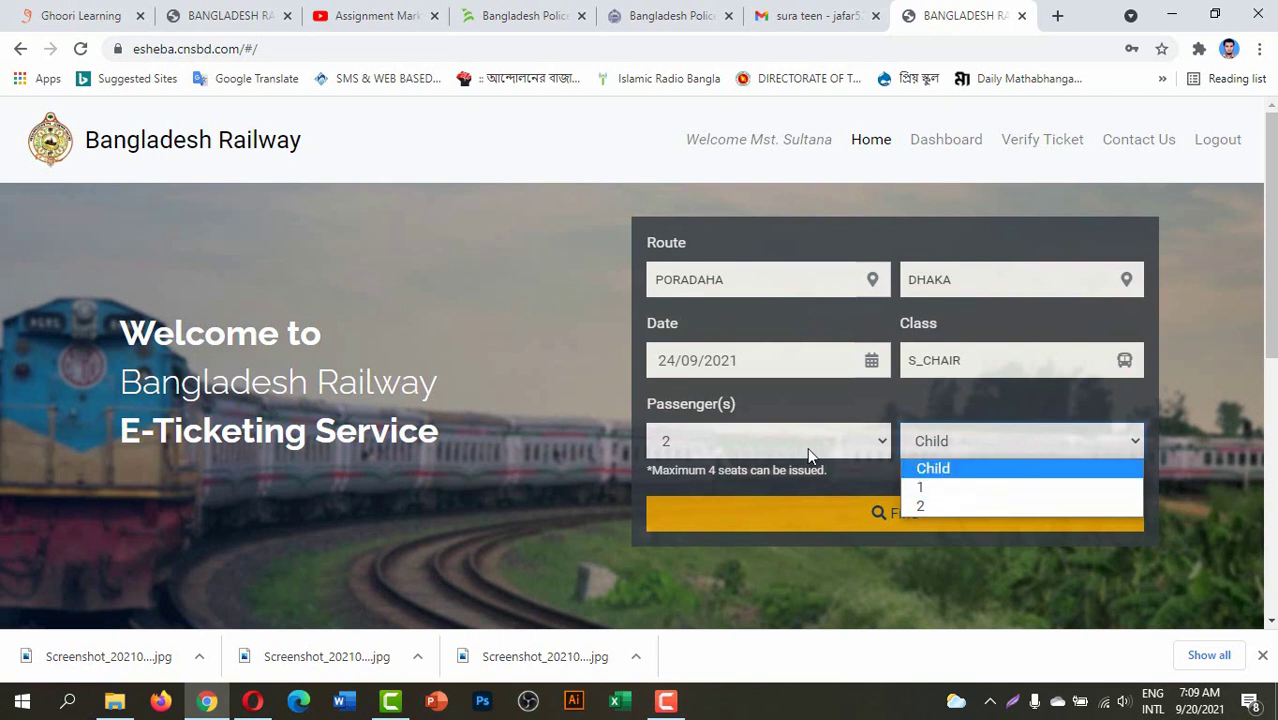
pyautogui.click(1028, 444)
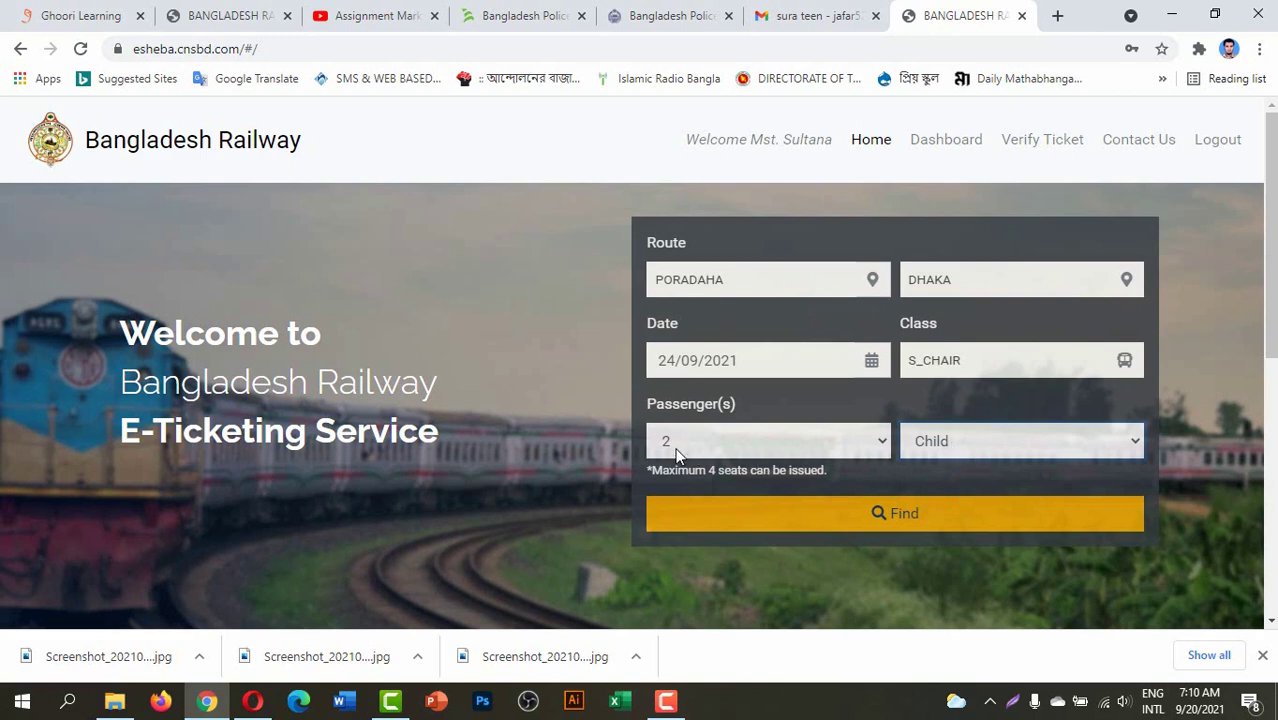
pyautogui.click(906, 522)
# Step: Scroll to the train list showing Sundarban Express and Chitra at BDT 760.00
pyautogui.scroll(-2, 815, 522)
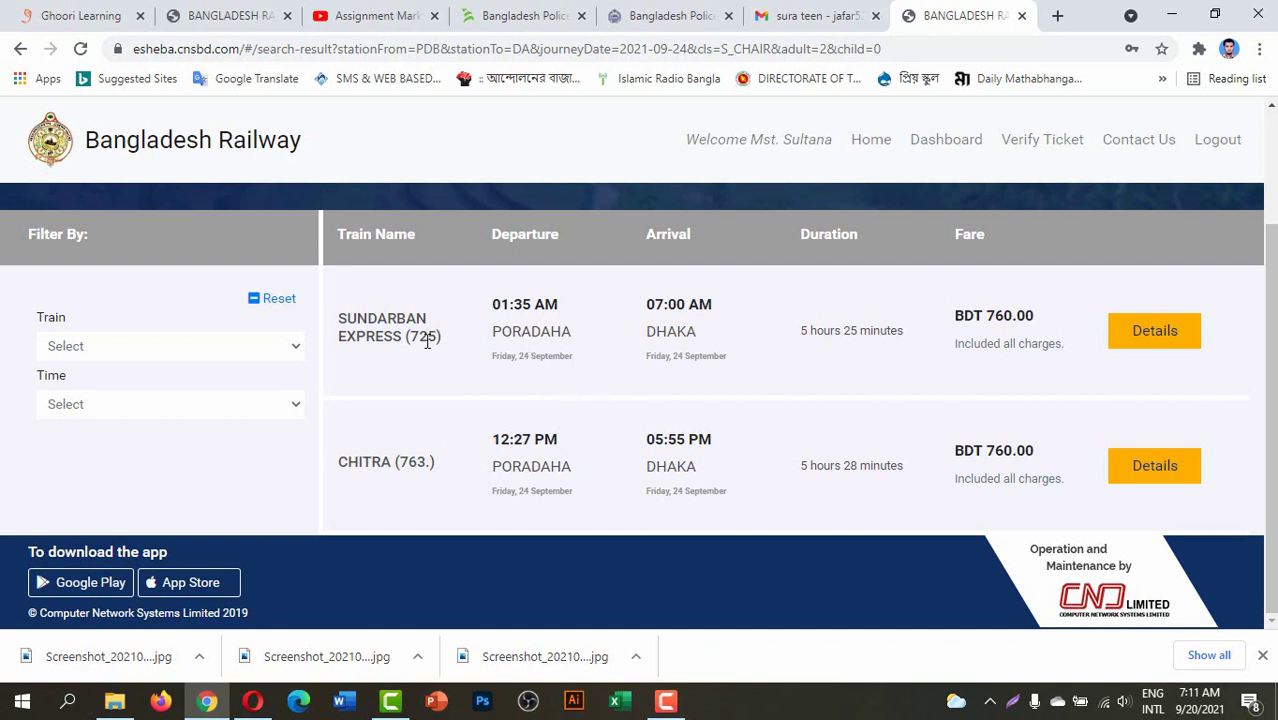
# Step: Try purchasing S_CHAIR seats on Sundarban Express from its Availability tab, then dismiss the ticketing-hours warning
pyautogui.click(1161, 338)
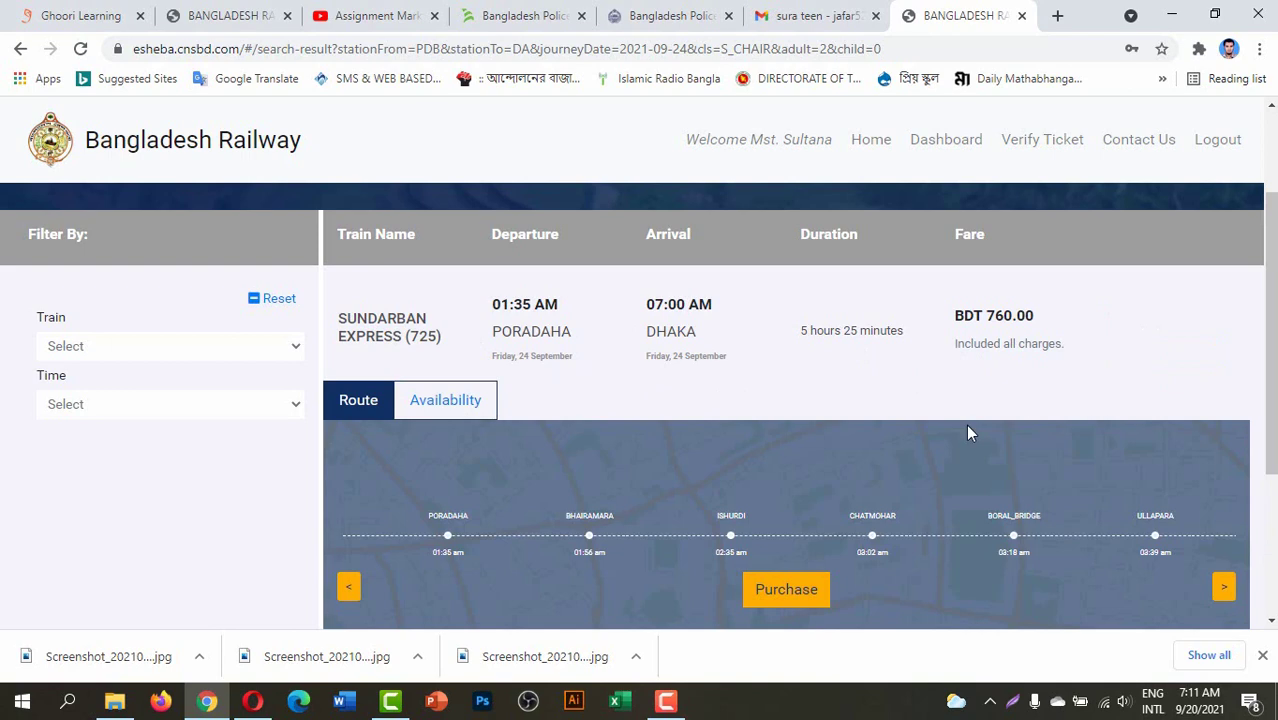
pyautogui.scroll(-1, 967, 434)
pyautogui.click(444, 312)
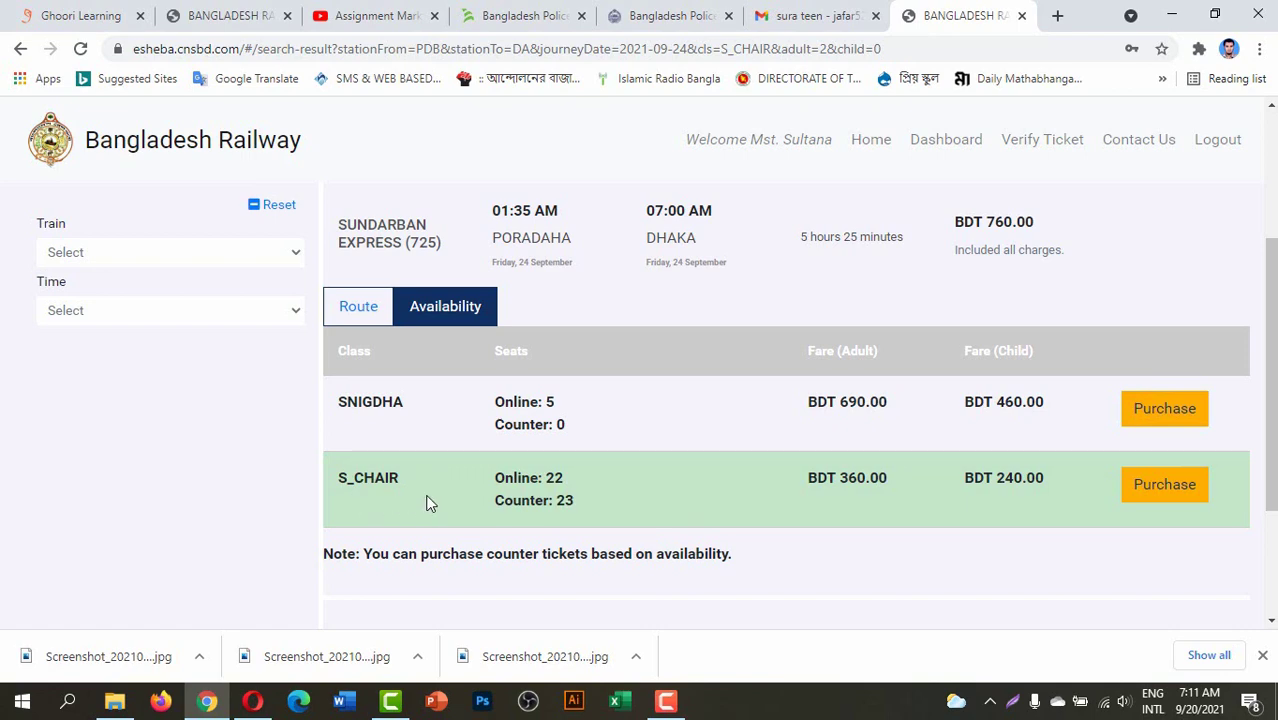
pyautogui.click(1185, 500)
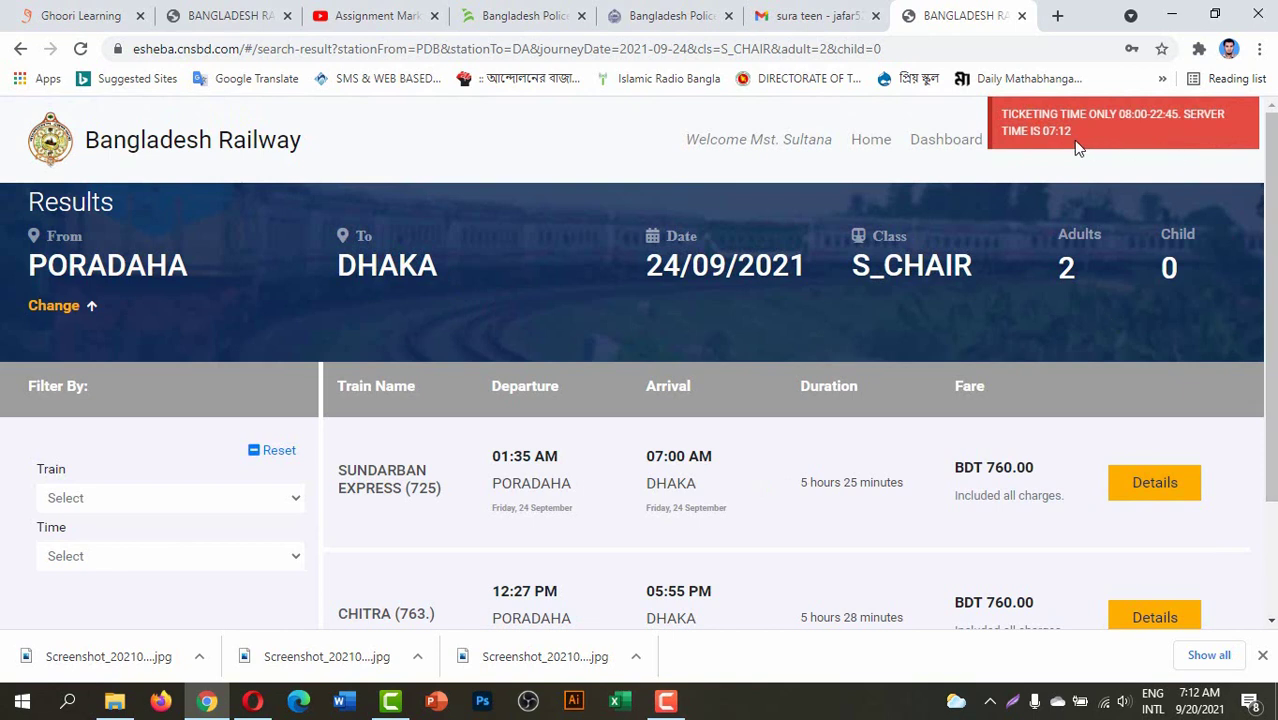
pyautogui.click(1152, 119)
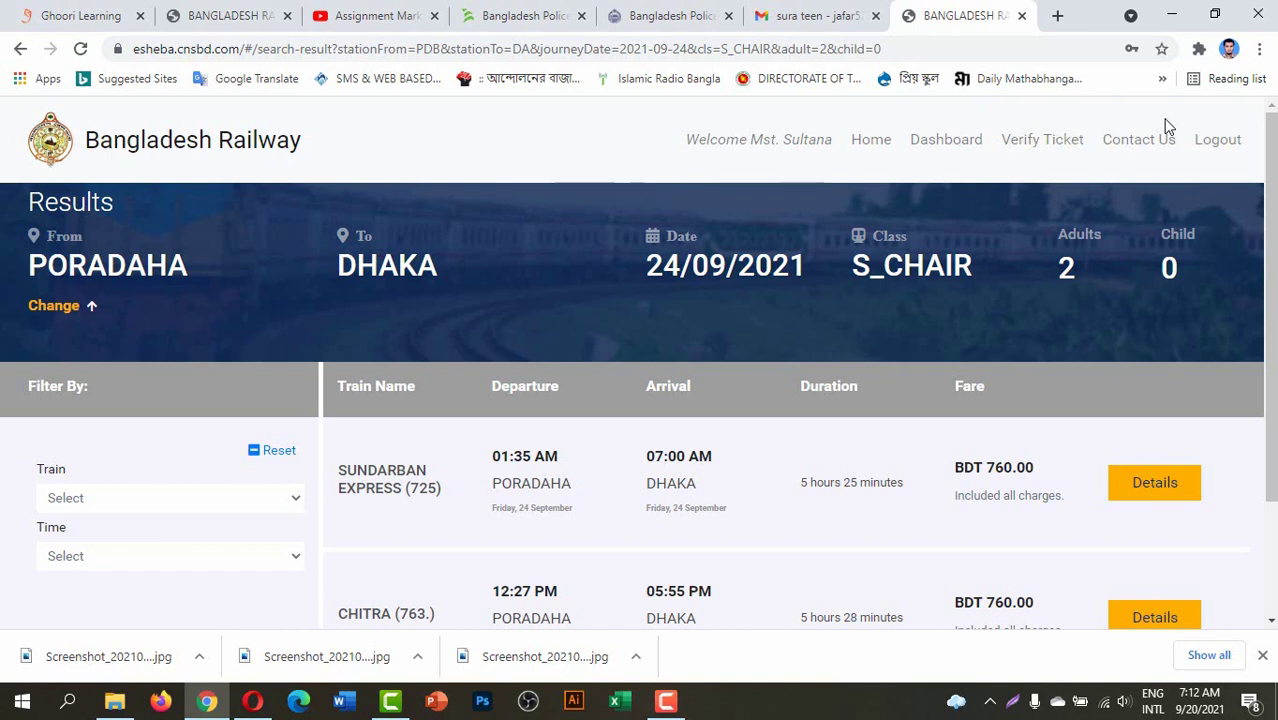
# Step: Show the CHITRA train's details and its seat availability
pyautogui.scroll(-1, 971, 238)
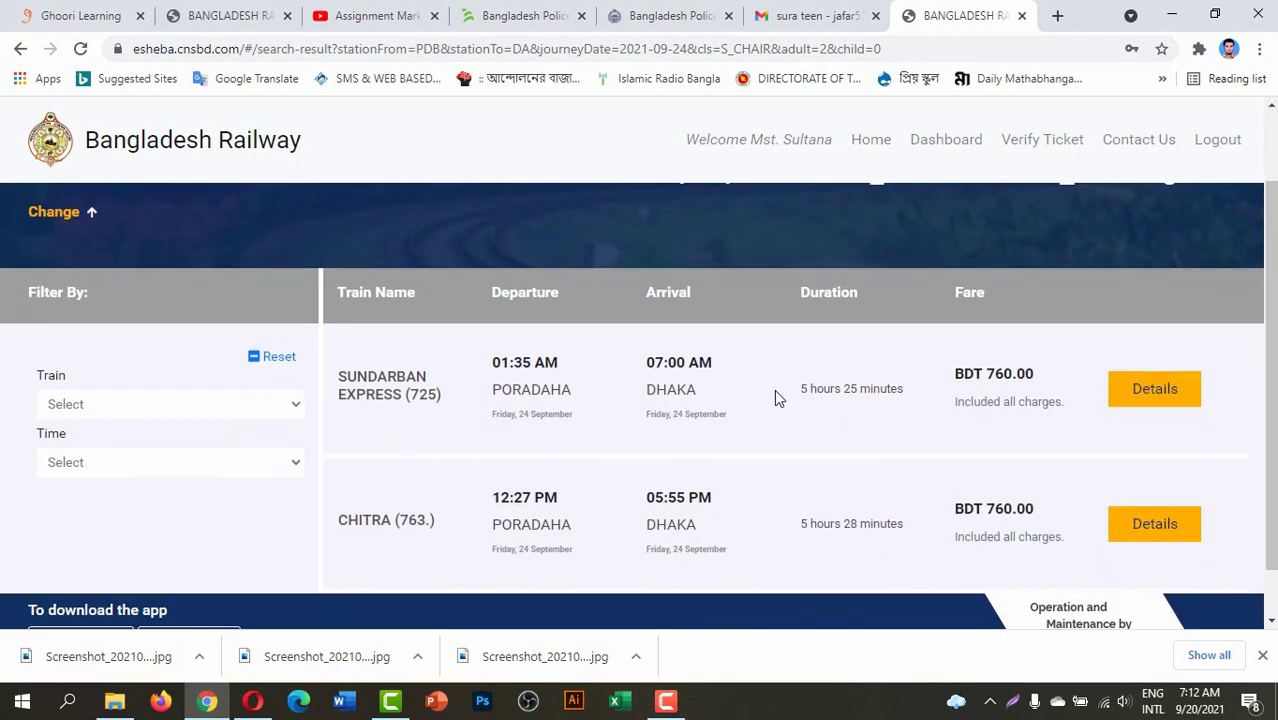
pyautogui.click(1155, 524)
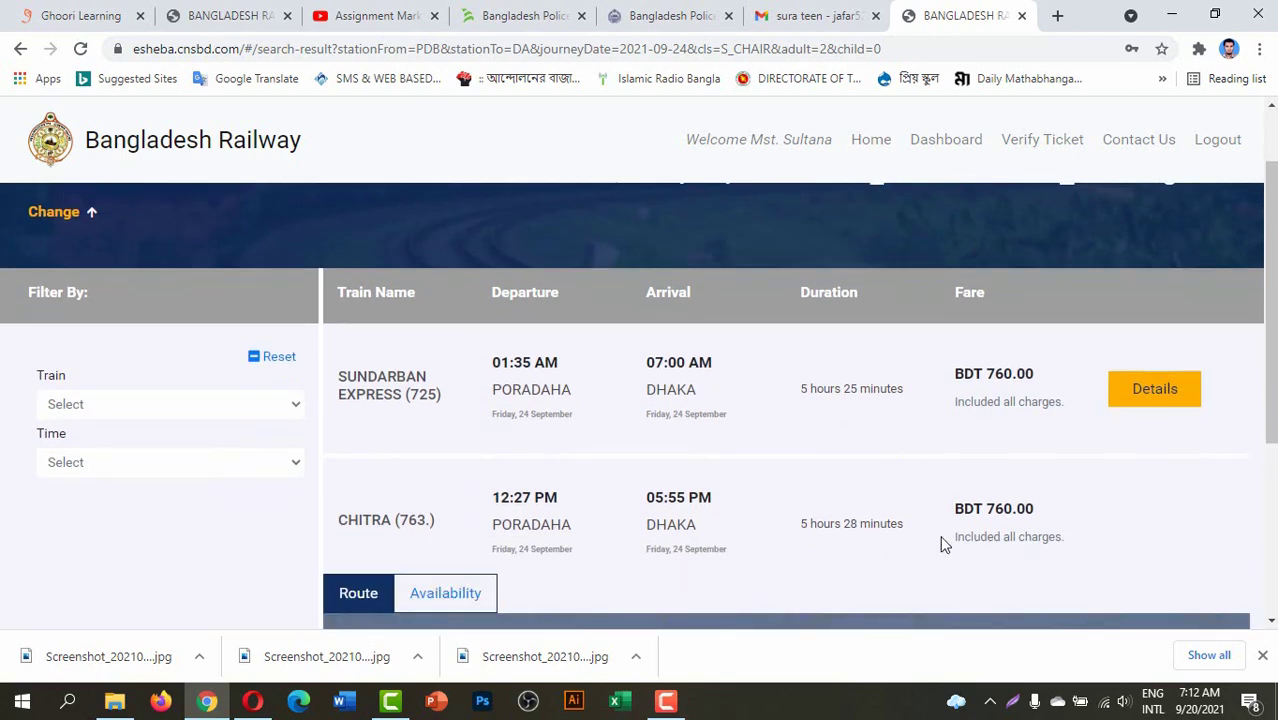
pyautogui.scroll(-3, 665, 533)
pyautogui.click(453, 318)
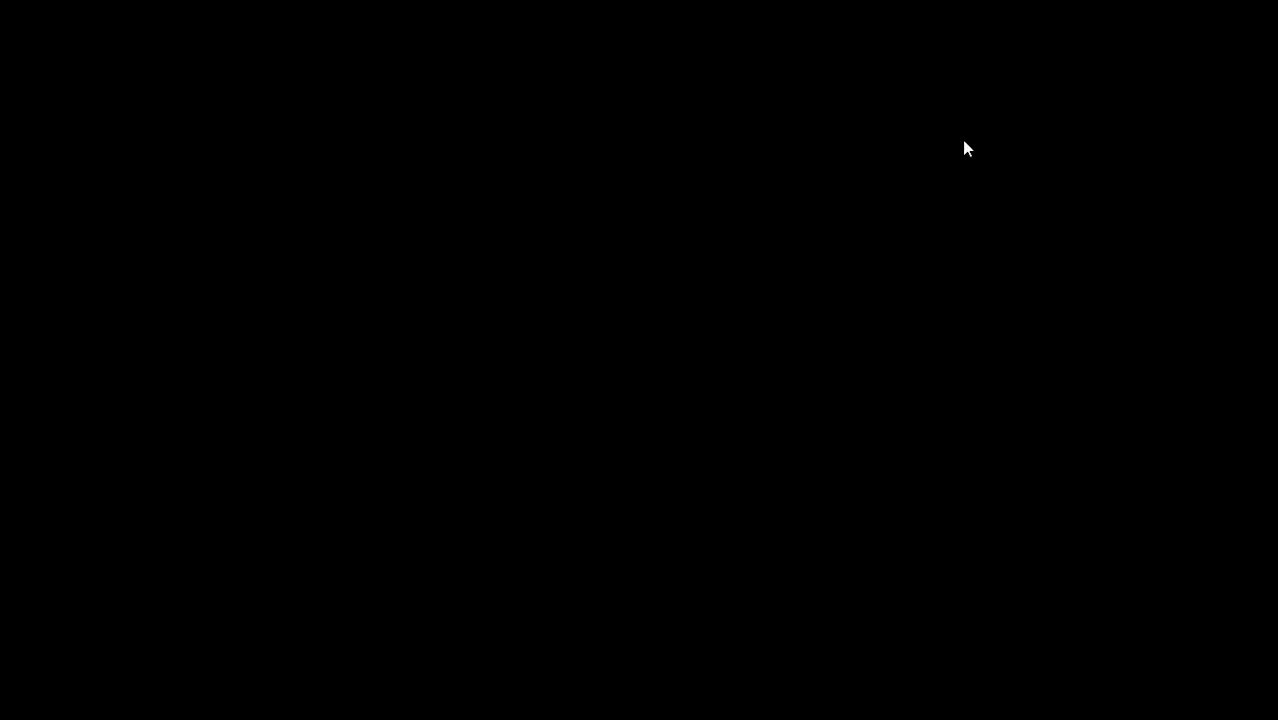
# Step: Sign in to the passenger account using the browser's saved email and password
pyautogui.click(964, 141)
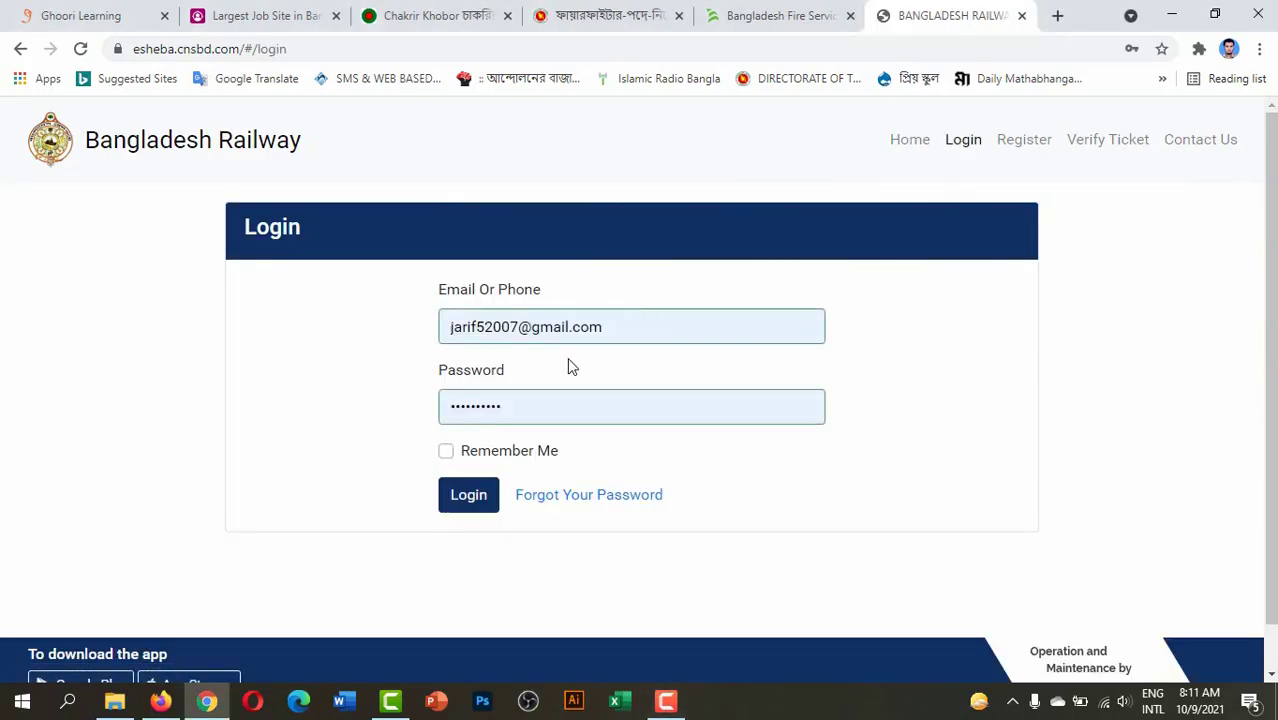
pyautogui.click(472, 505)
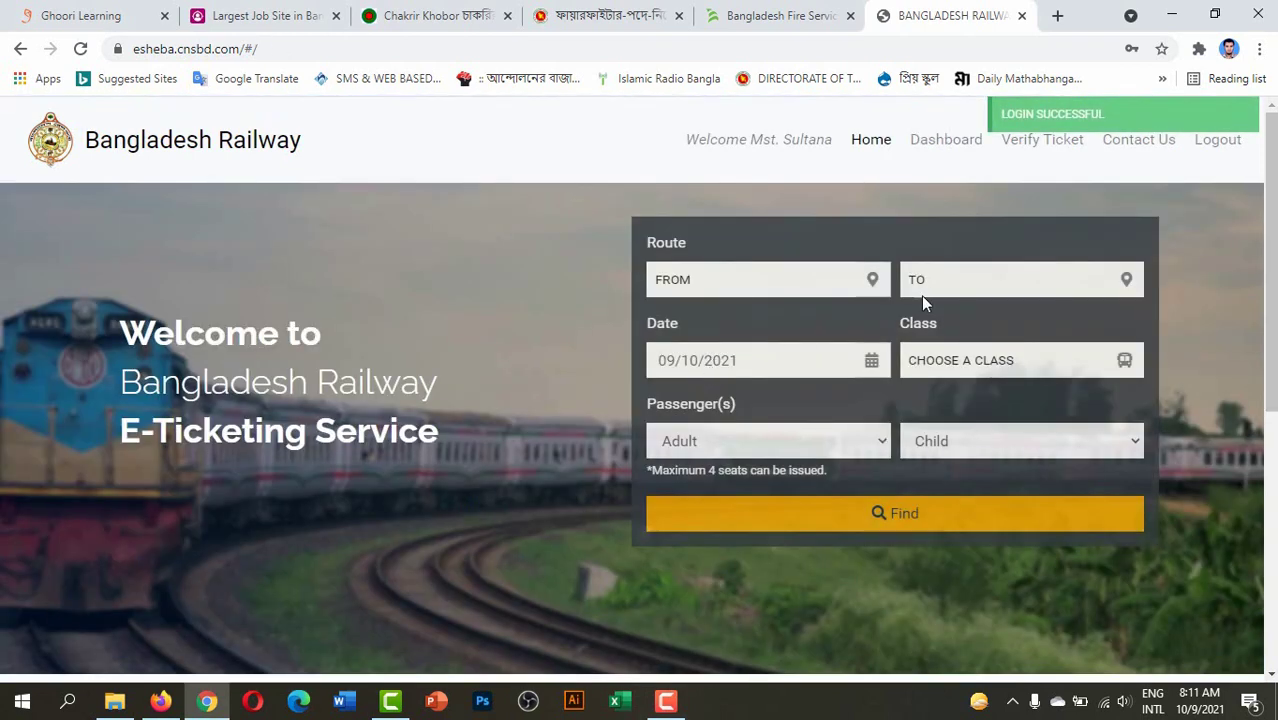
# Step: Set the route from PORADAHA to SANTAHER
pyautogui.click(803, 284)
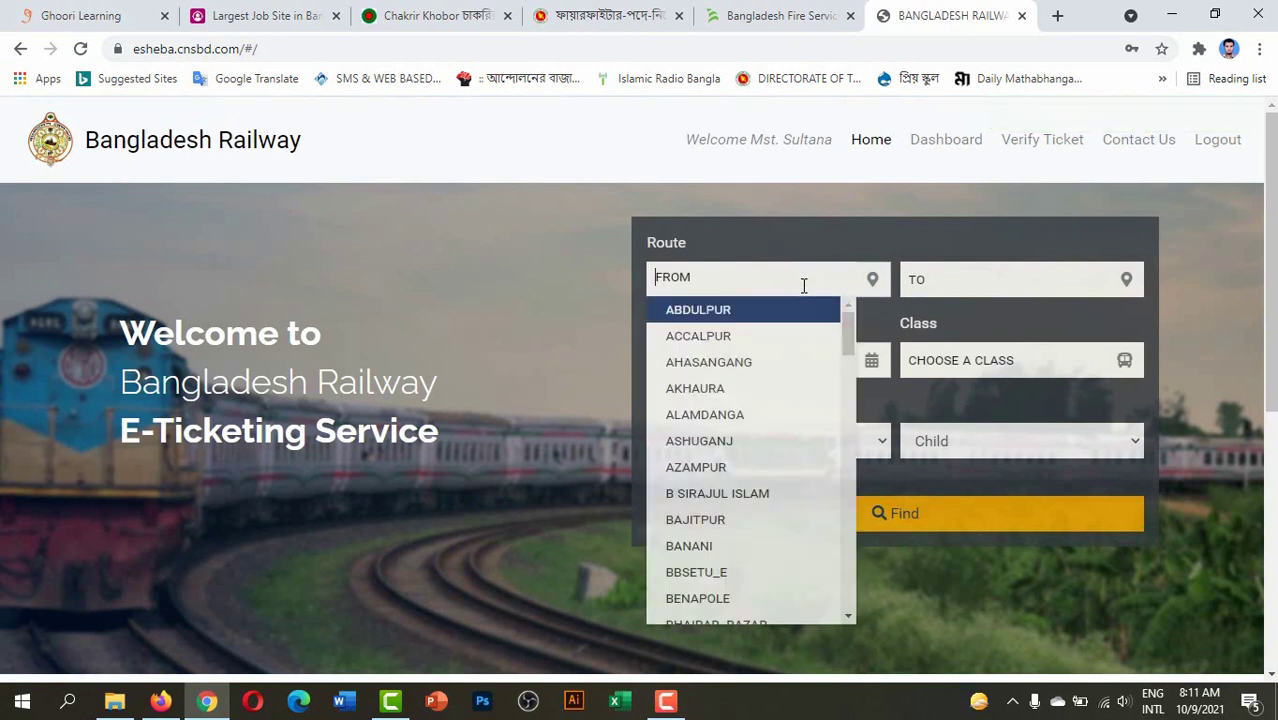
pyautogui.write('pora')
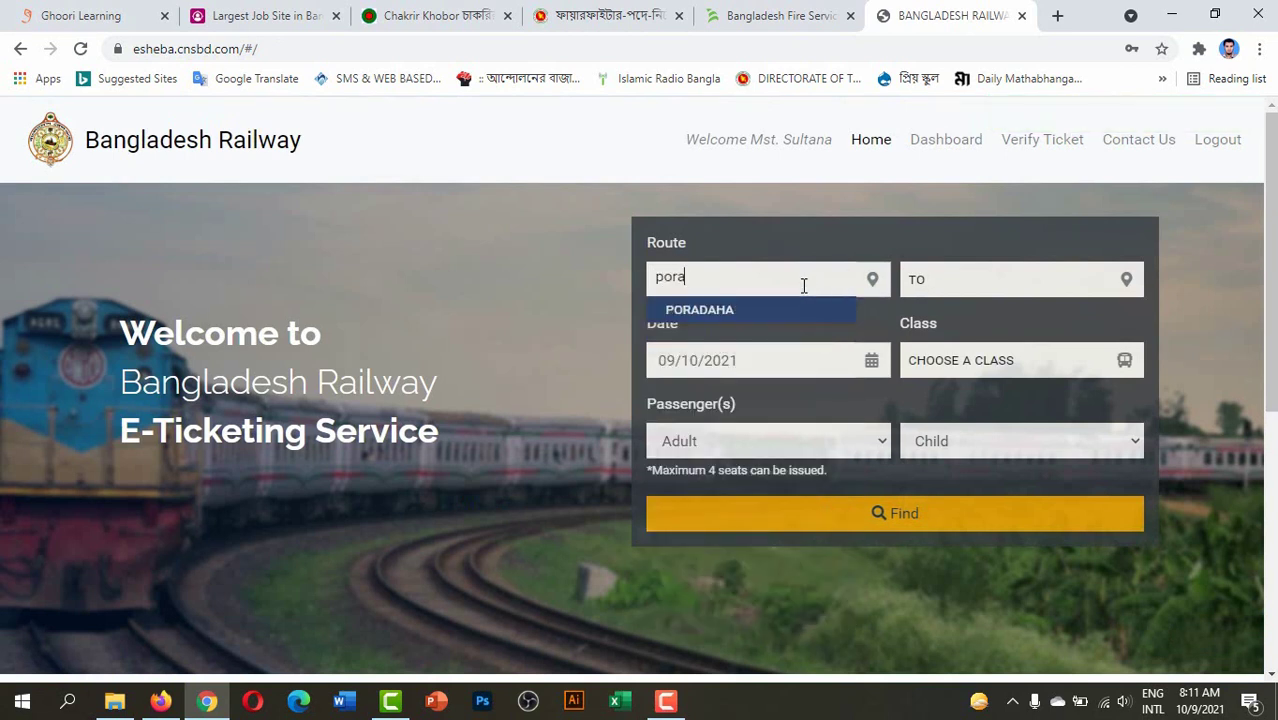
pyautogui.click(742, 318)
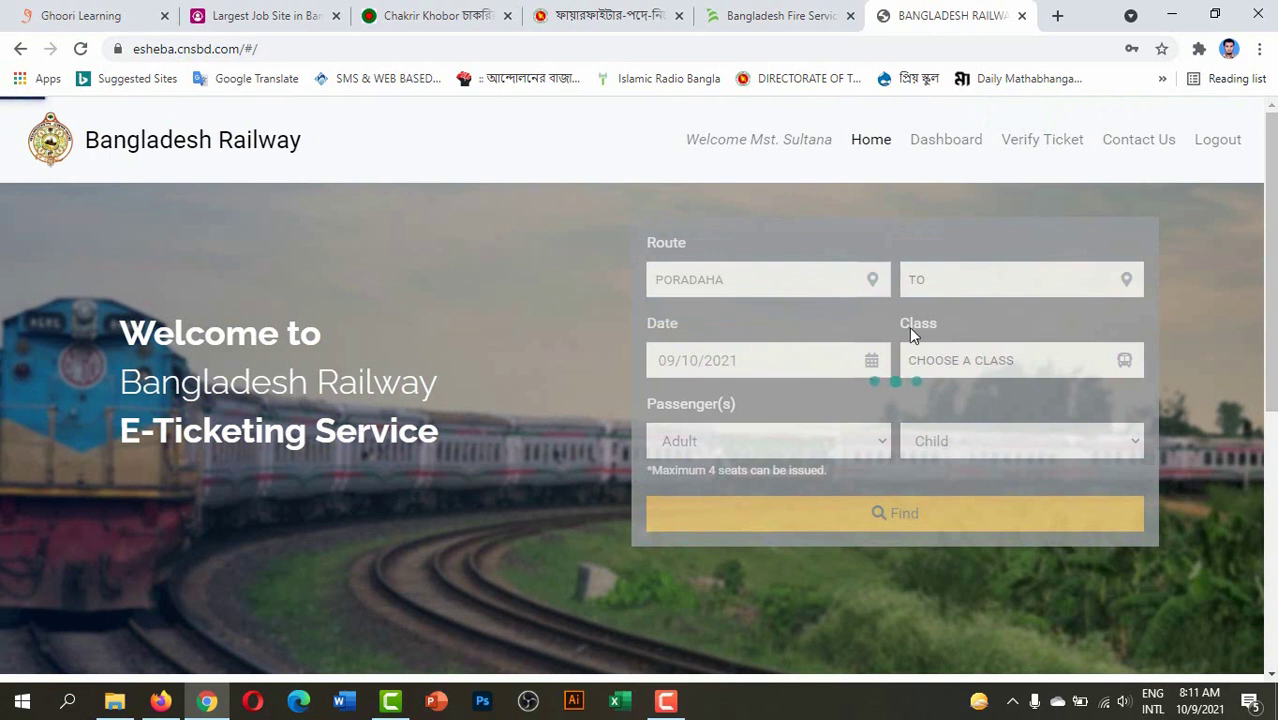
pyautogui.click(937, 280)
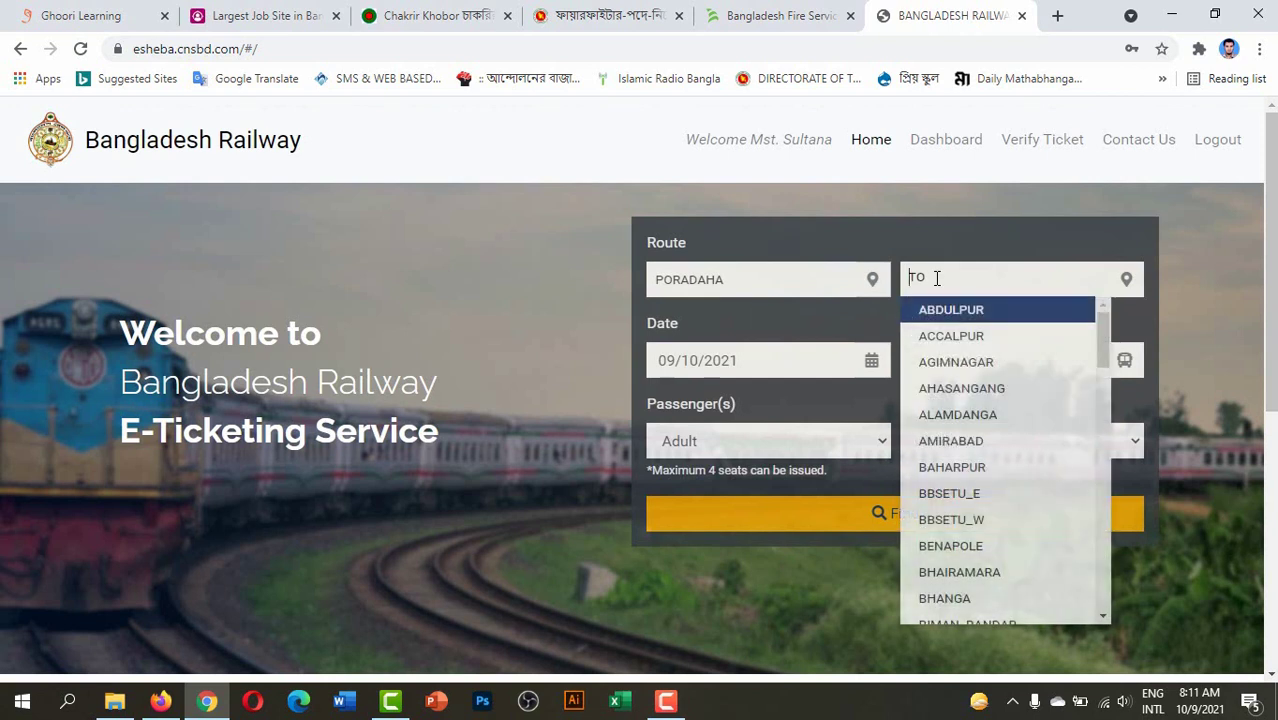
pyautogui.write('sa')
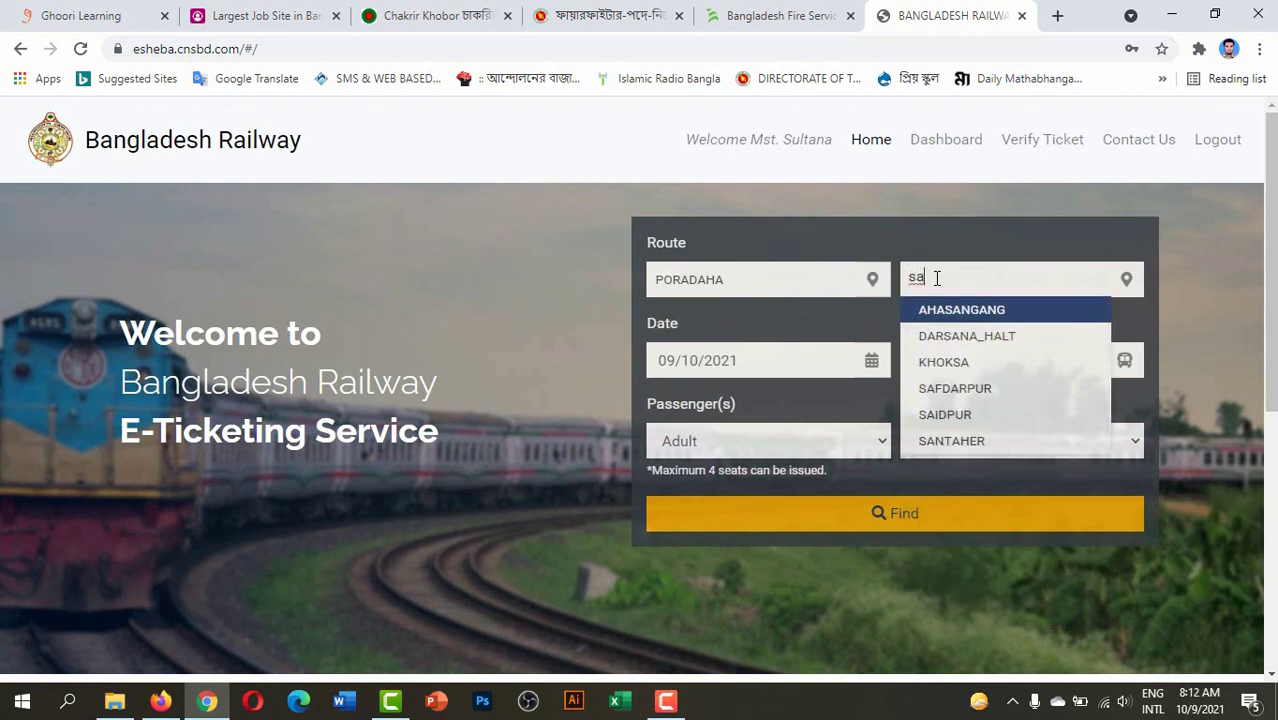
pyautogui.click(1020, 443)
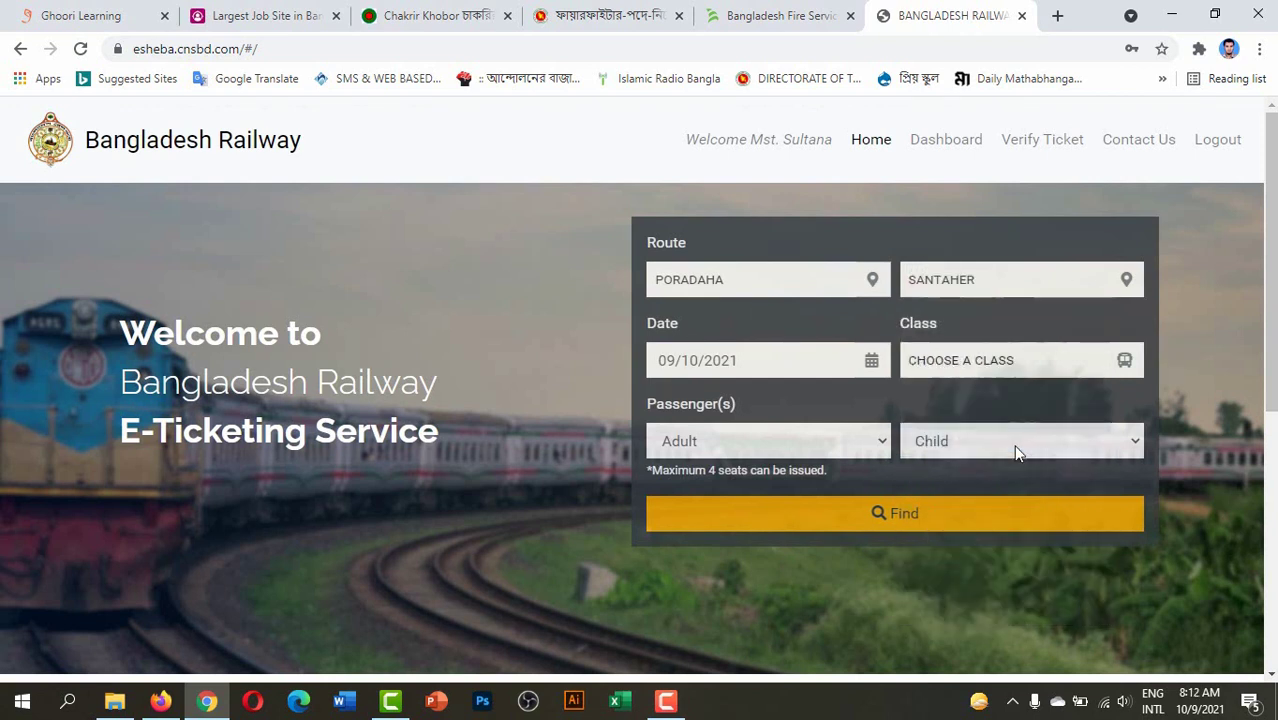
# Step: Choose 13 October, S_CHAIR class and 2 adults, then search for trains
pyautogui.click(777, 362)
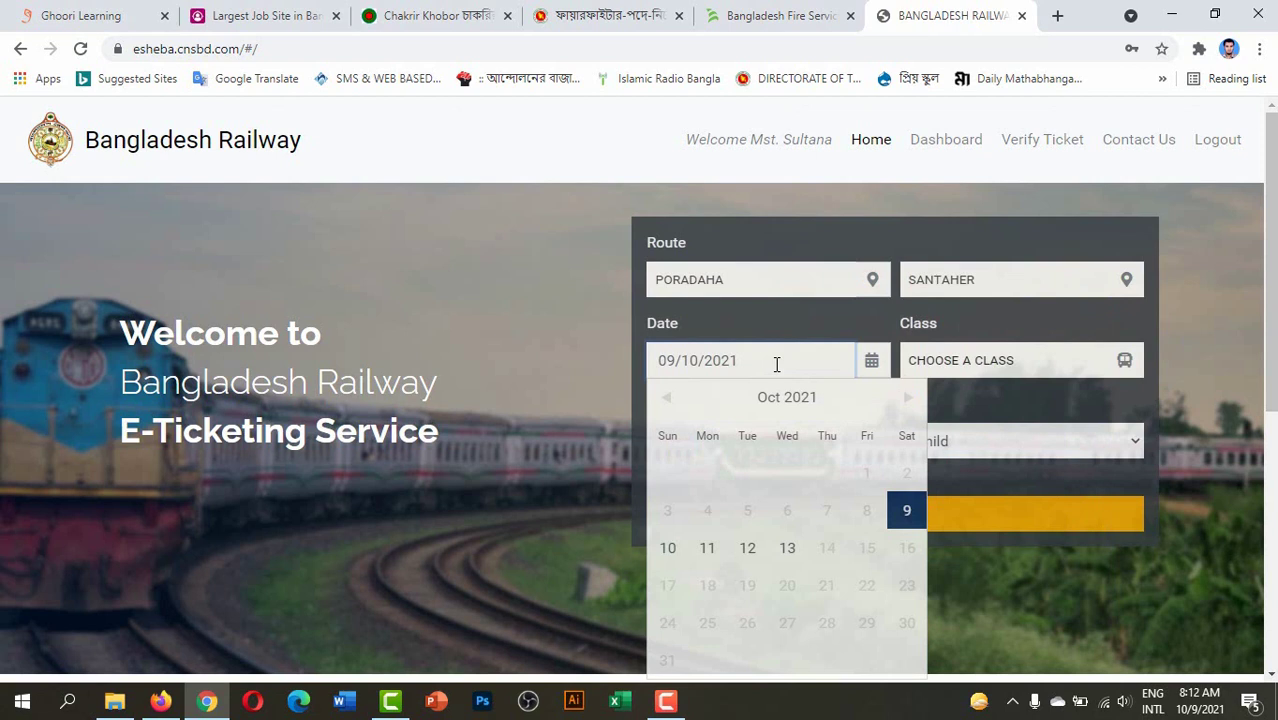
pyautogui.click(787, 558)
pyautogui.click(962, 362)
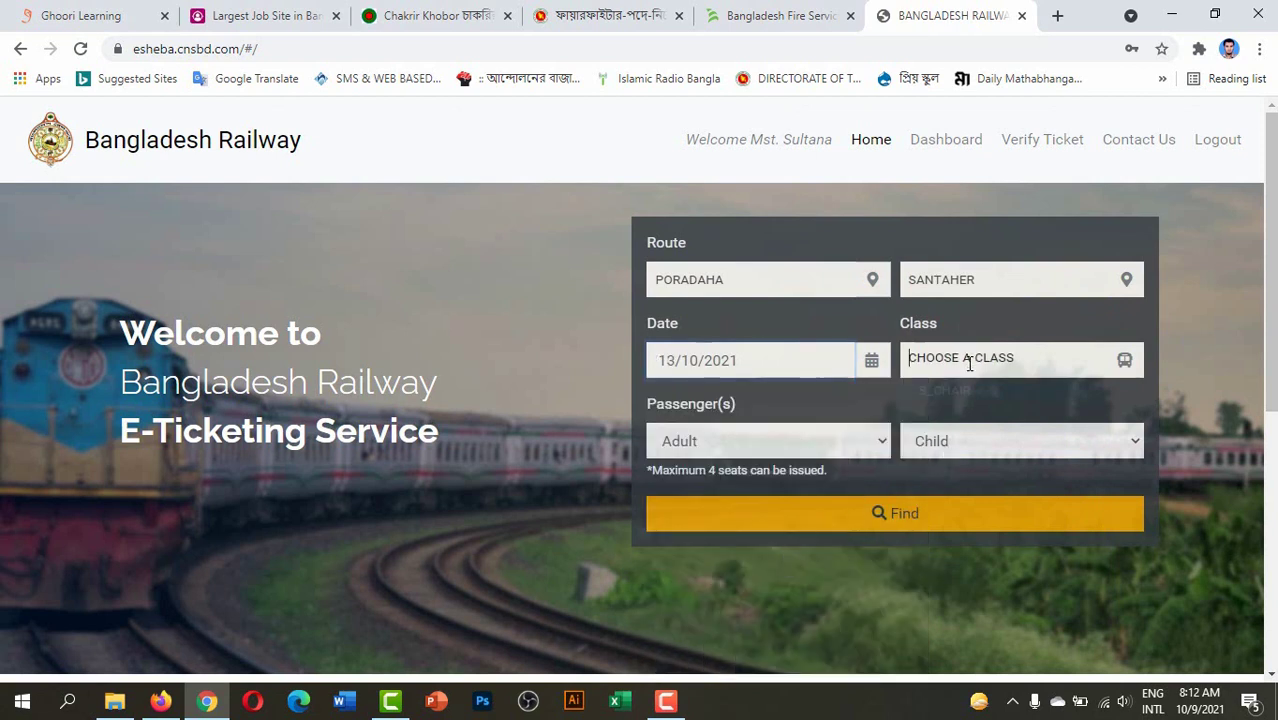
pyautogui.click(970, 393)
pyautogui.click(704, 448)
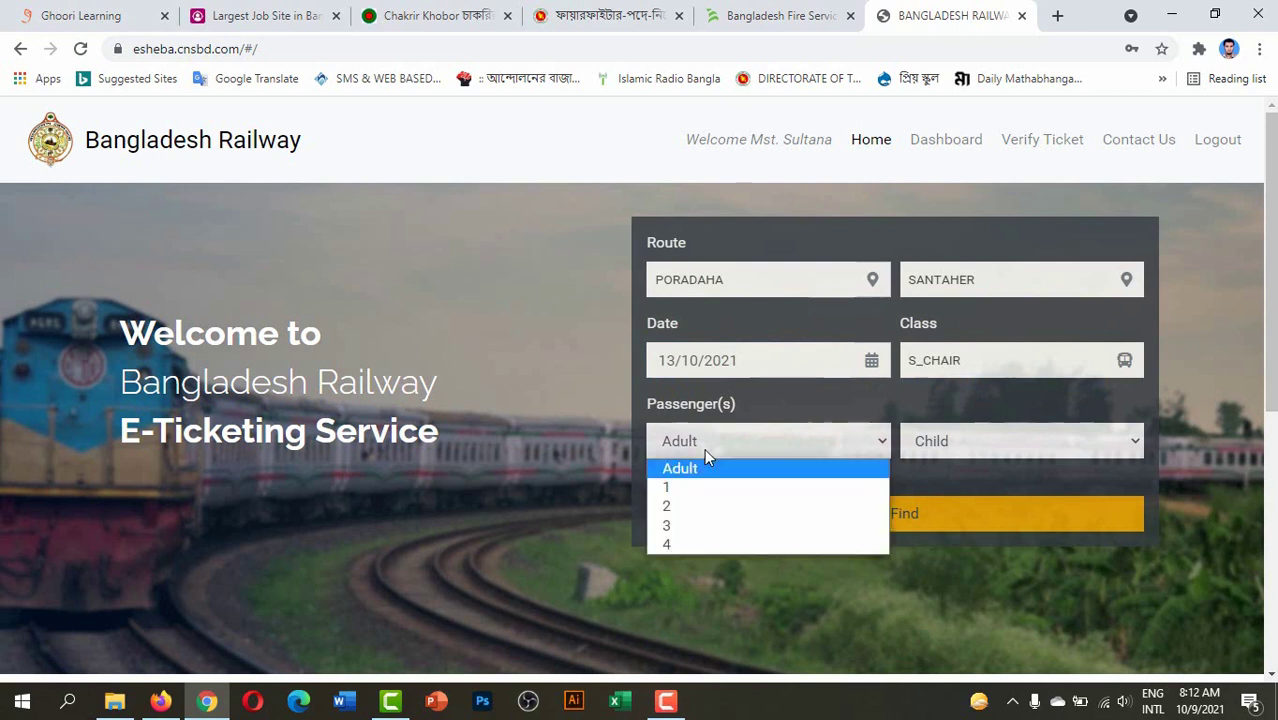
pyautogui.click(727, 510)
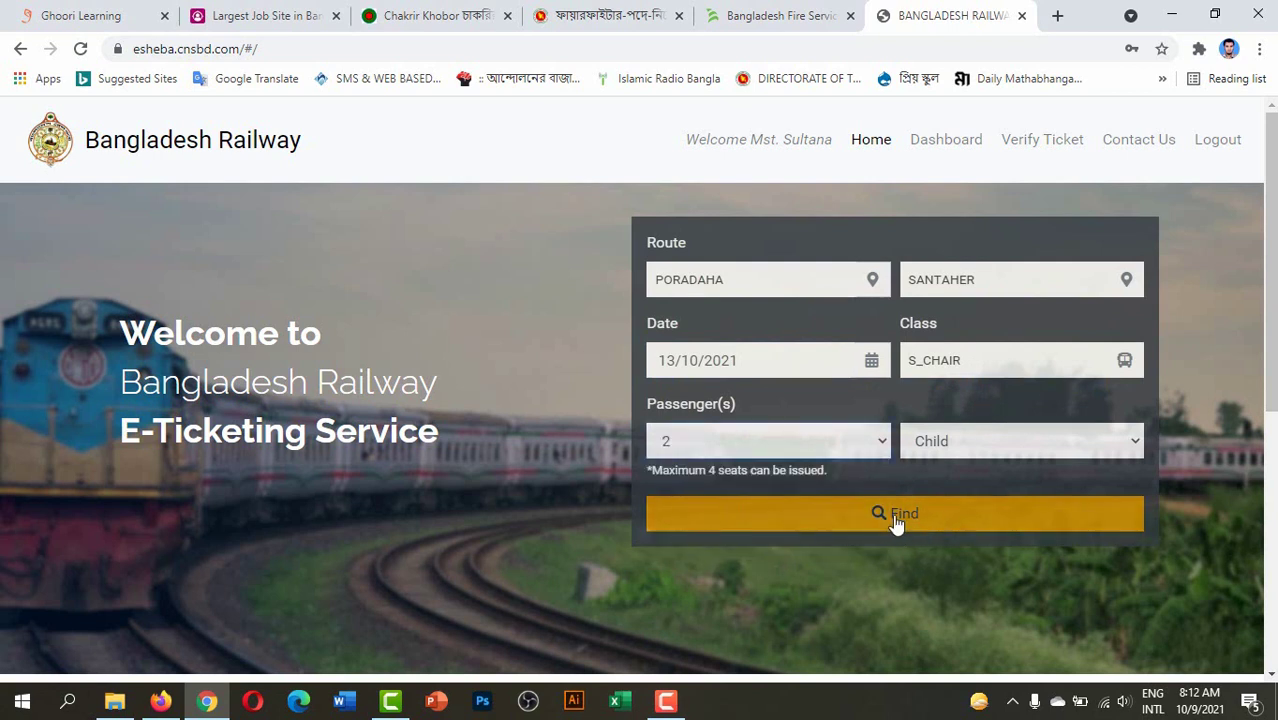
pyautogui.click(897, 524)
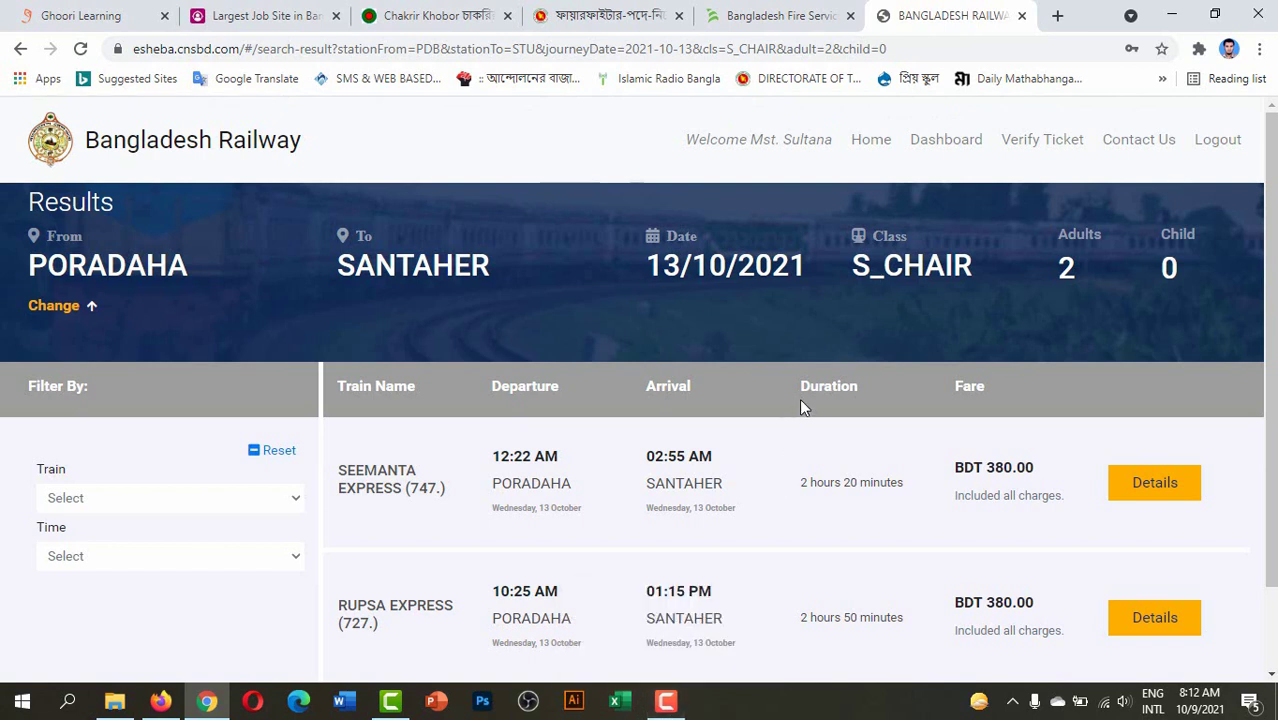
# Step: Check RUPSA EXPRESS availability and start purchasing its S_CHAIR seats at BDT 170.00
pyautogui.scroll(-1, 800, 407)
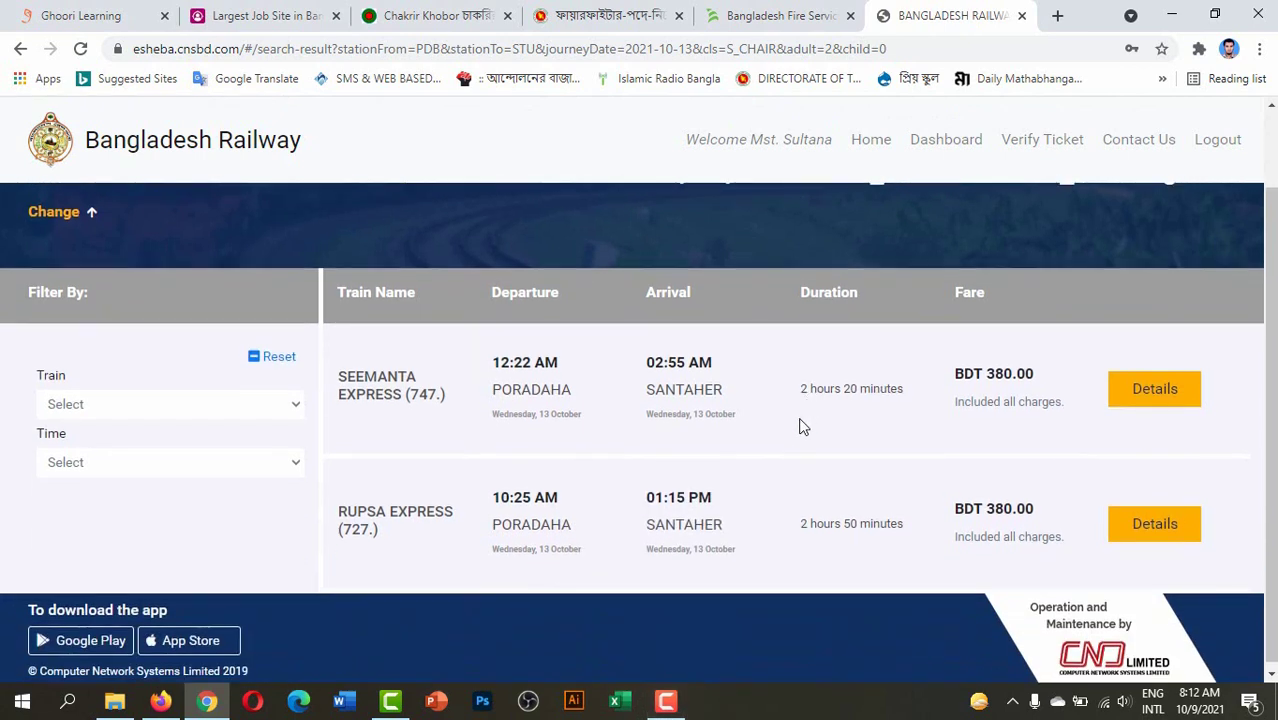
pyautogui.scroll(-1, 800, 427)
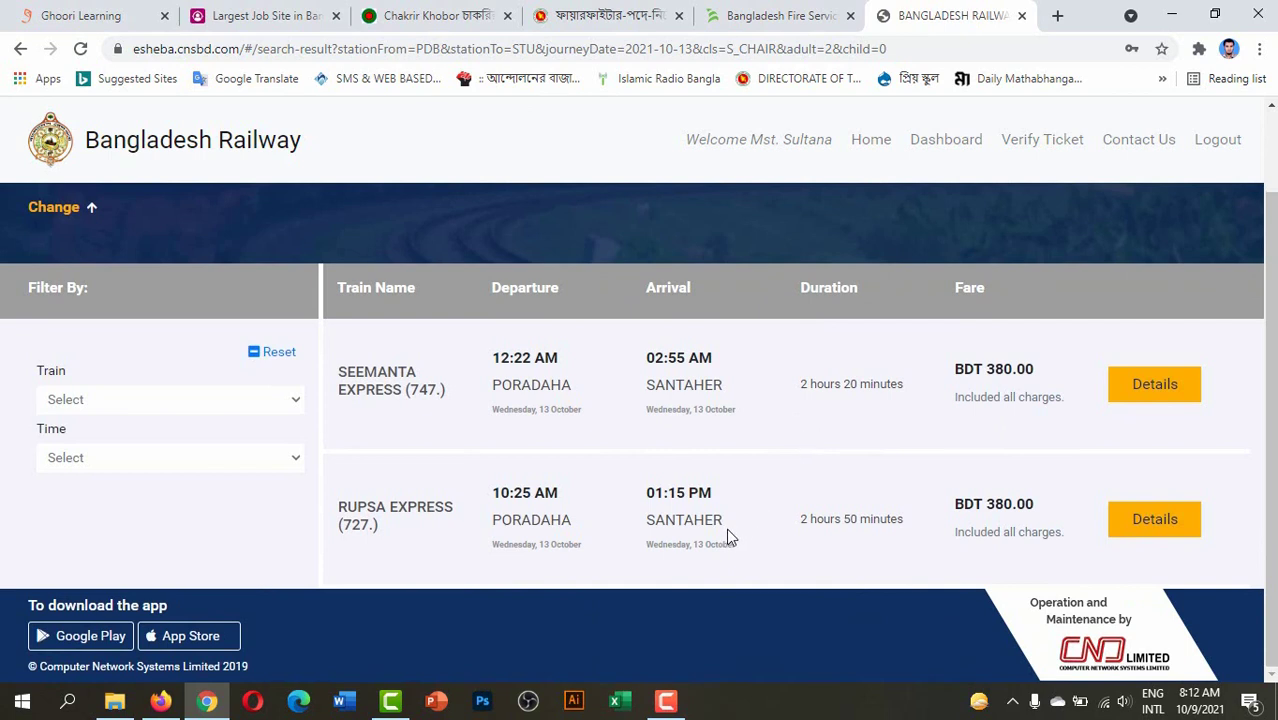
pyautogui.click(1150, 530)
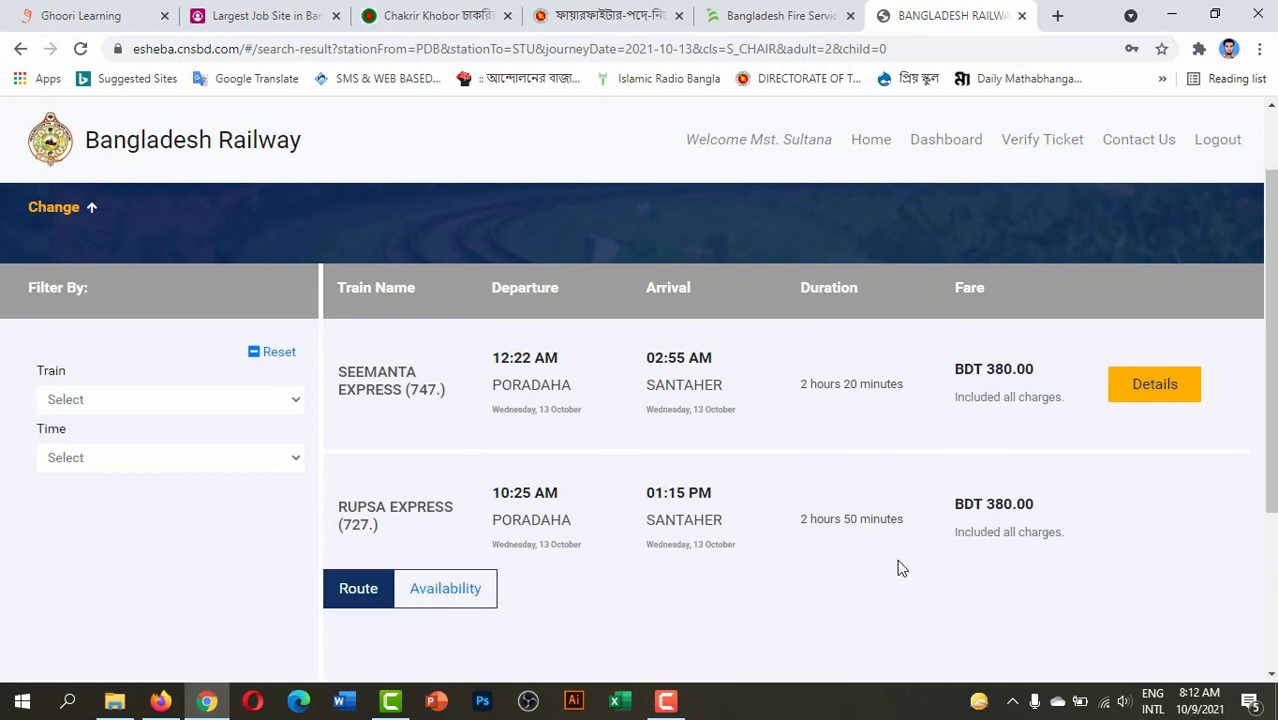
pyautogui.click(440, 590)
pyautogui.scroll(-1, 548, 591)
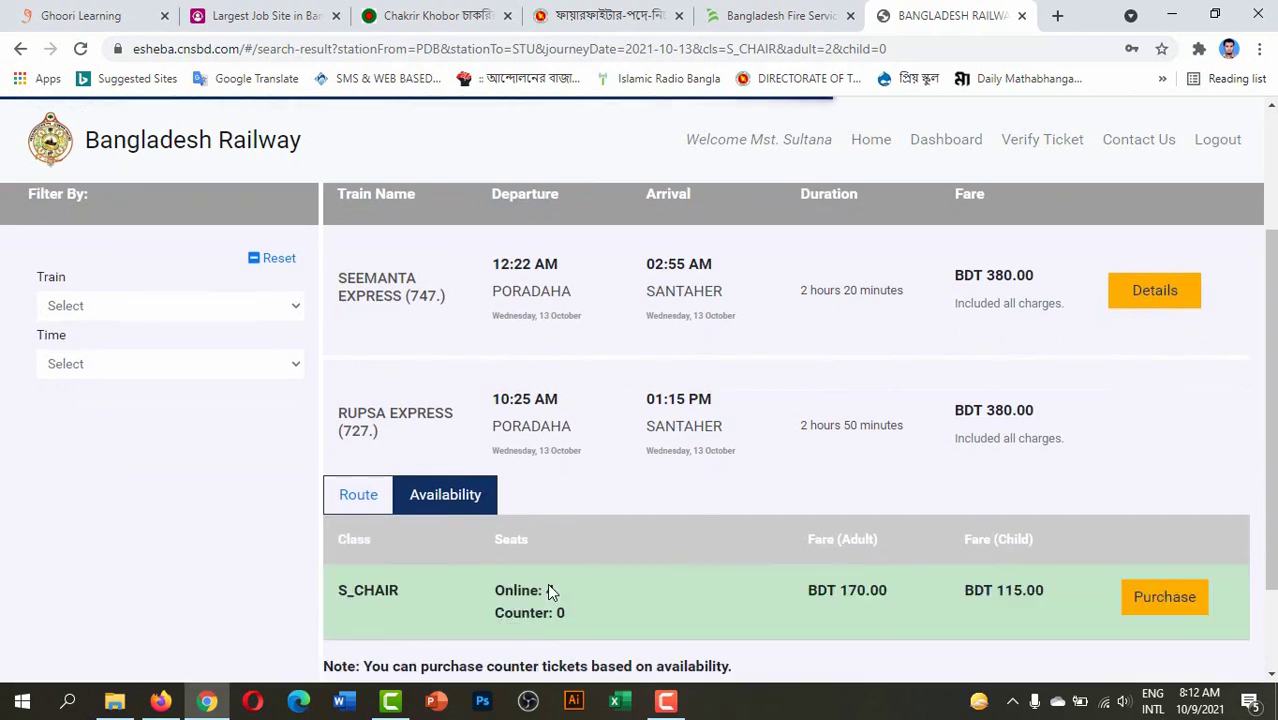
pyautogui.scroll(-2, 549, 592)
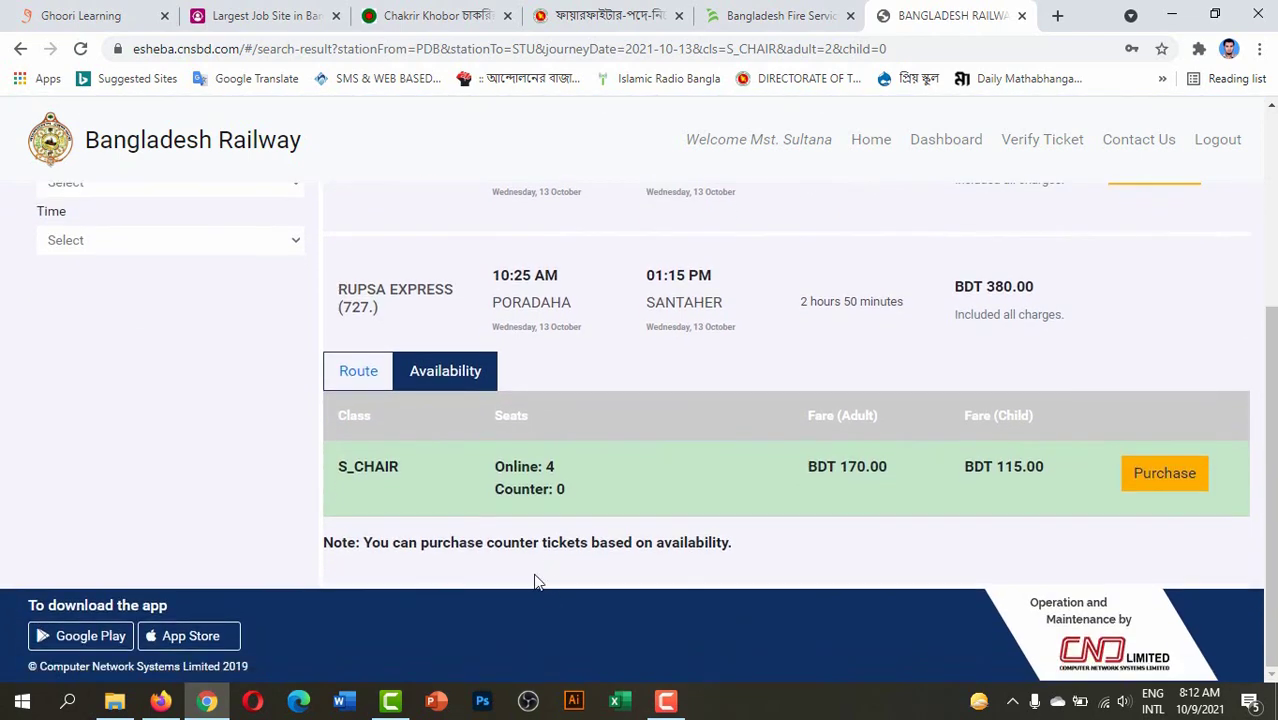
pyautogui.click(1165, 478)
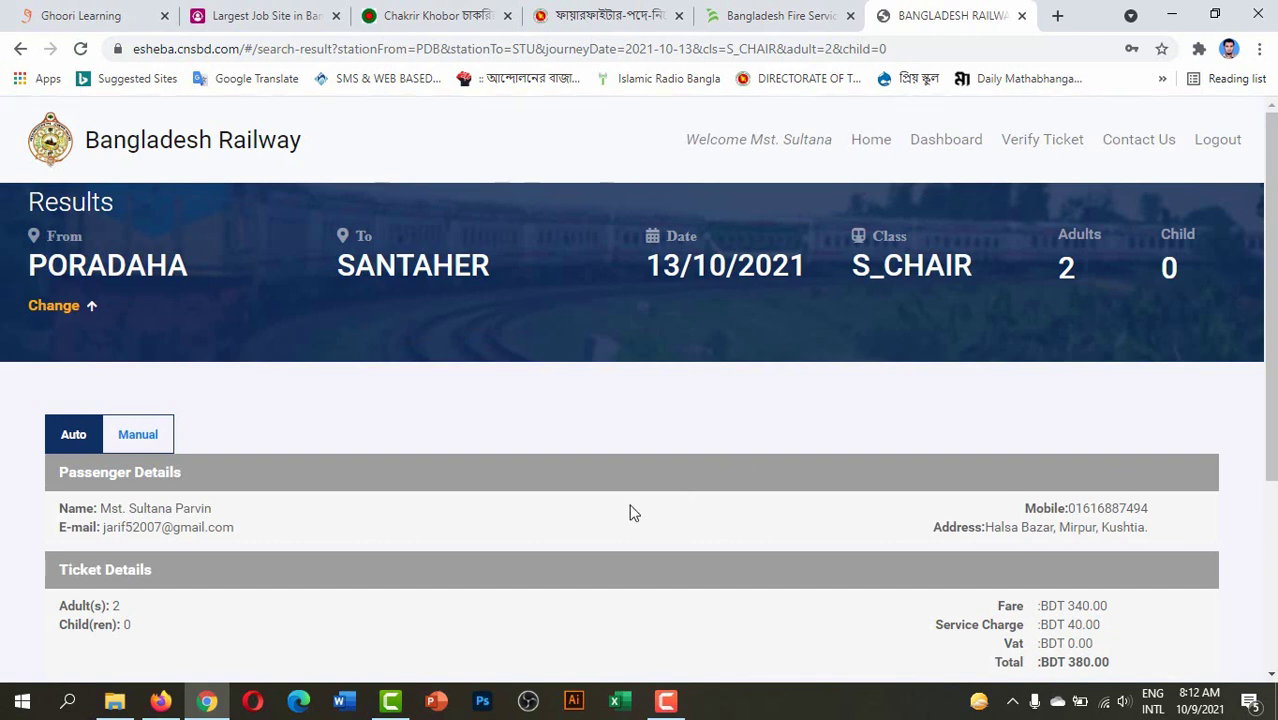
# Step: Switch to manual seat selection and choose coach UMA
pyautogui.scroll(-2, 628, 550)
pyautogui.scroll(-1, 243, 323)
pyautogui.scroll(2, 165, 331)
pyautogui.click(157, 343)
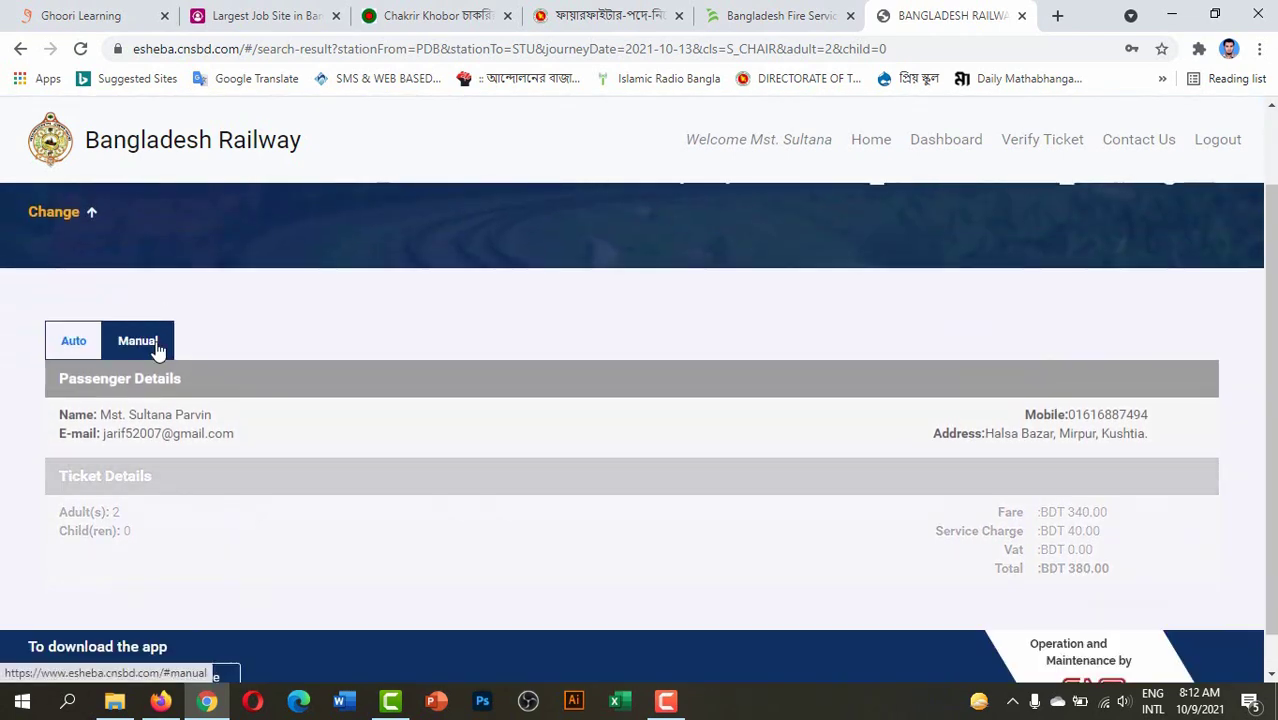
pyautogui.scroll(-7, 338, 418)
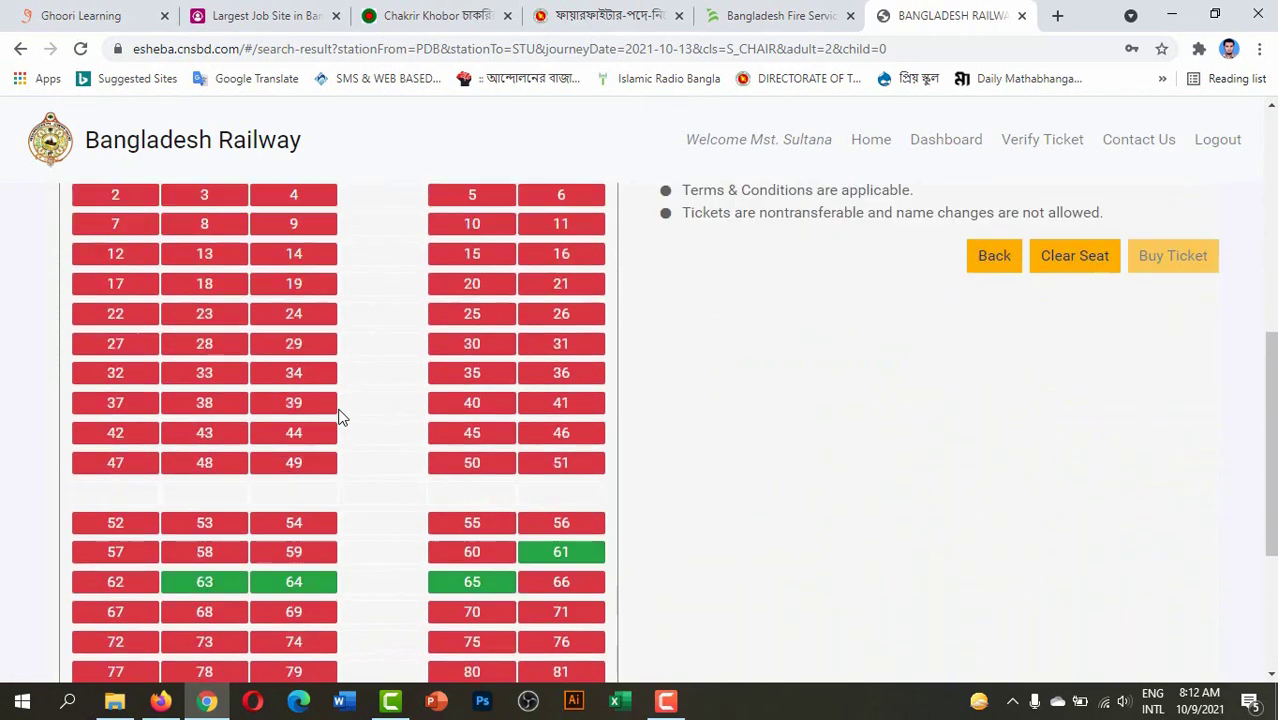
pyautogui.scroll(1, 338, 418)
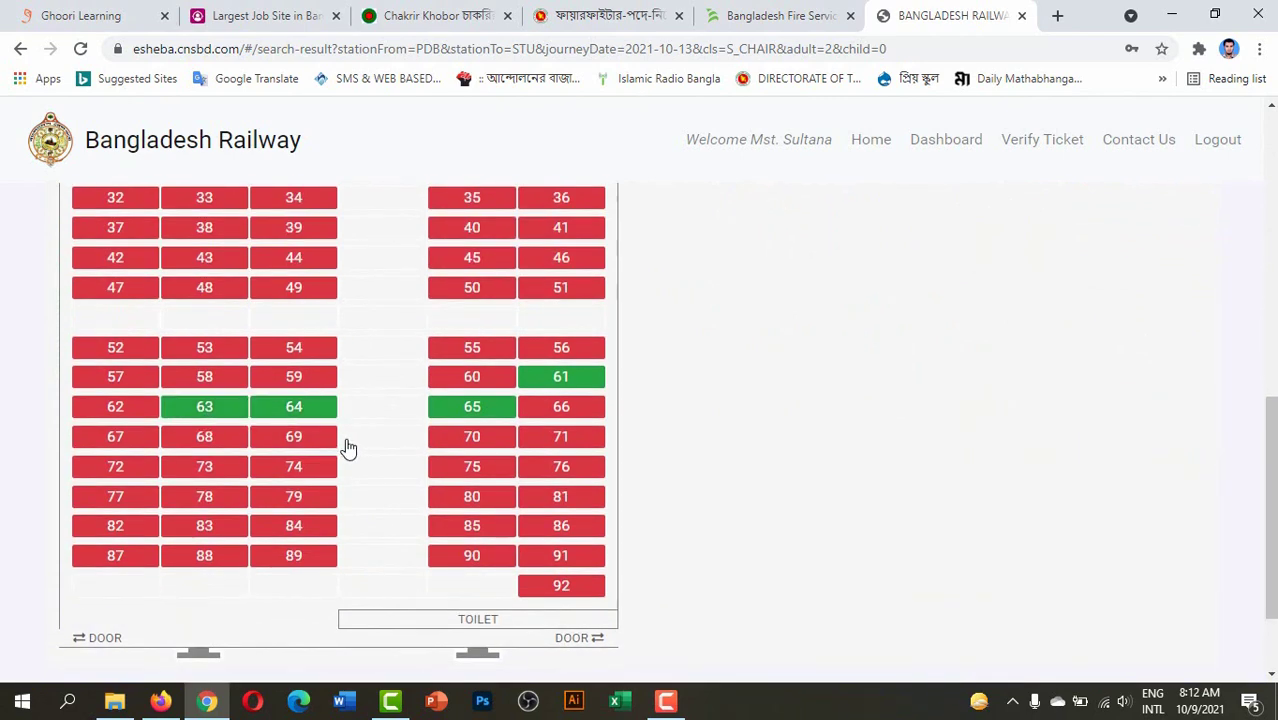
pyautogui.scroll(2, 350, 450)
pyautogui.scroll(2, 350, 450)
pyautogui.scroll(-2, 350, 450)
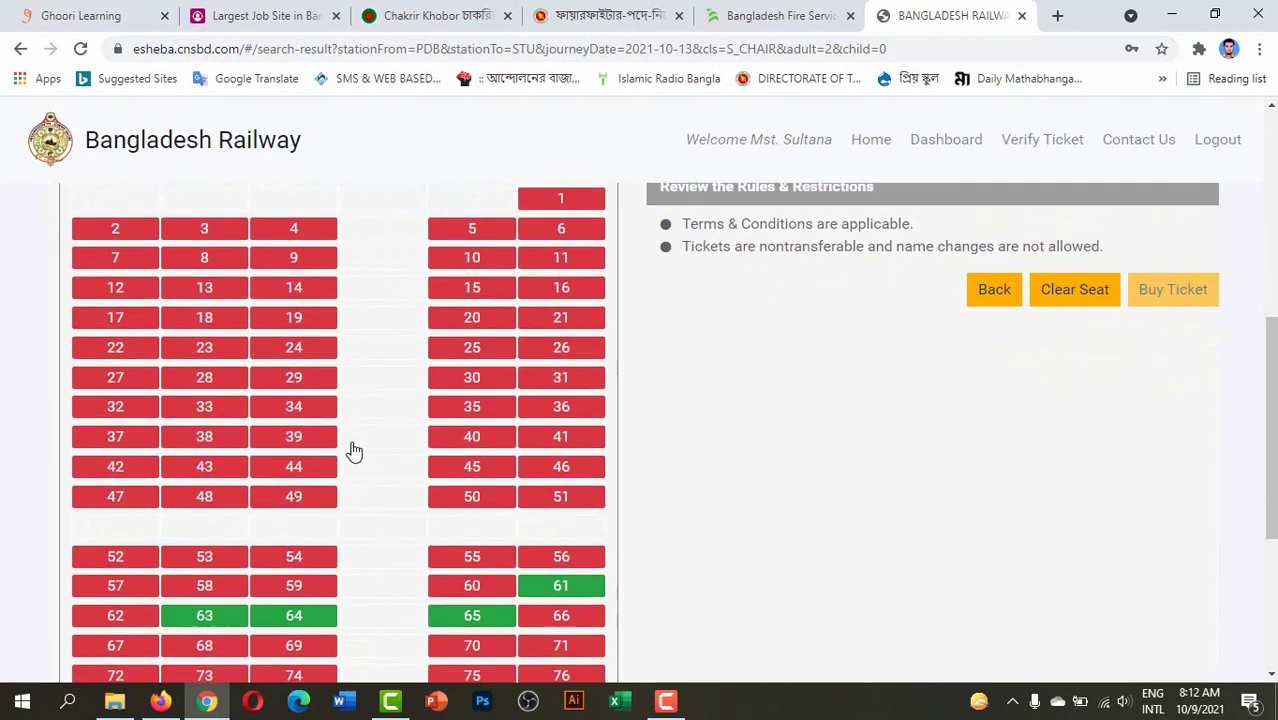
pyautogui.scroll(2, 340, 400)
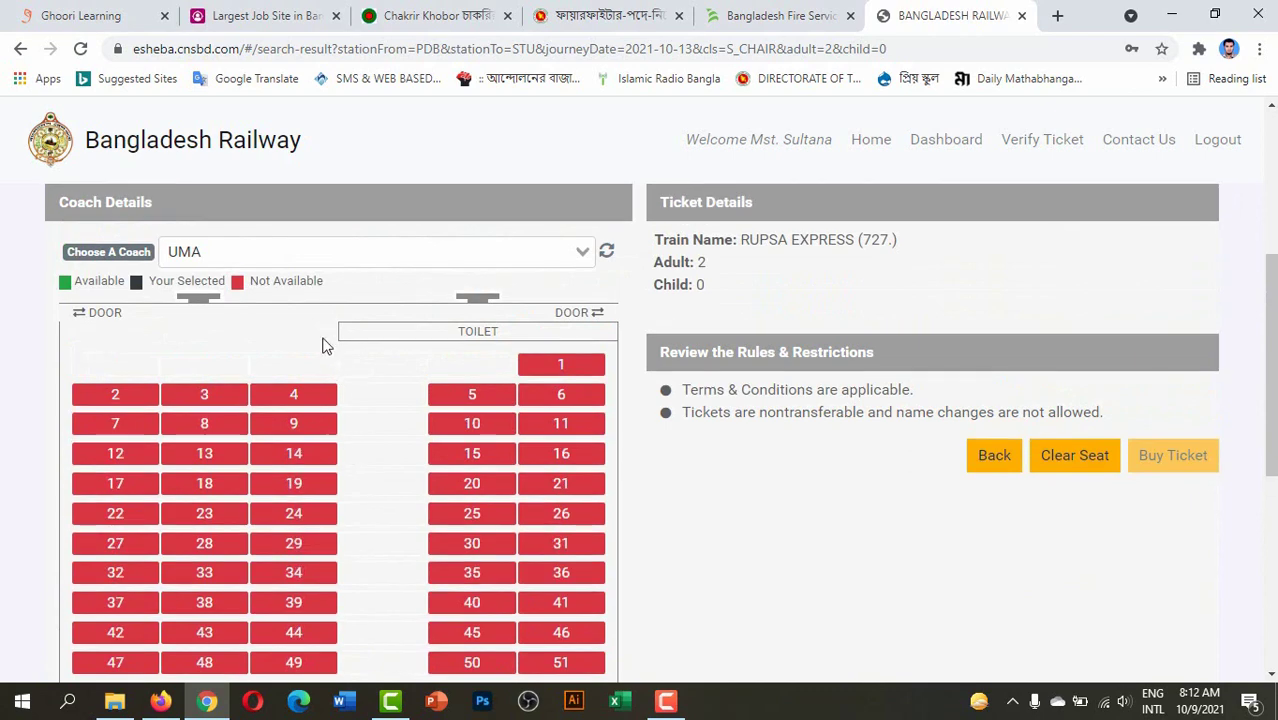
pyautogui.click(582, 252)
pyautogui.click(562, 262)
# Step: Select seats 63 and 64 in coach UMA for a BDT 380.00 net fare
pyautogui.scroll(-4, 348, 536)
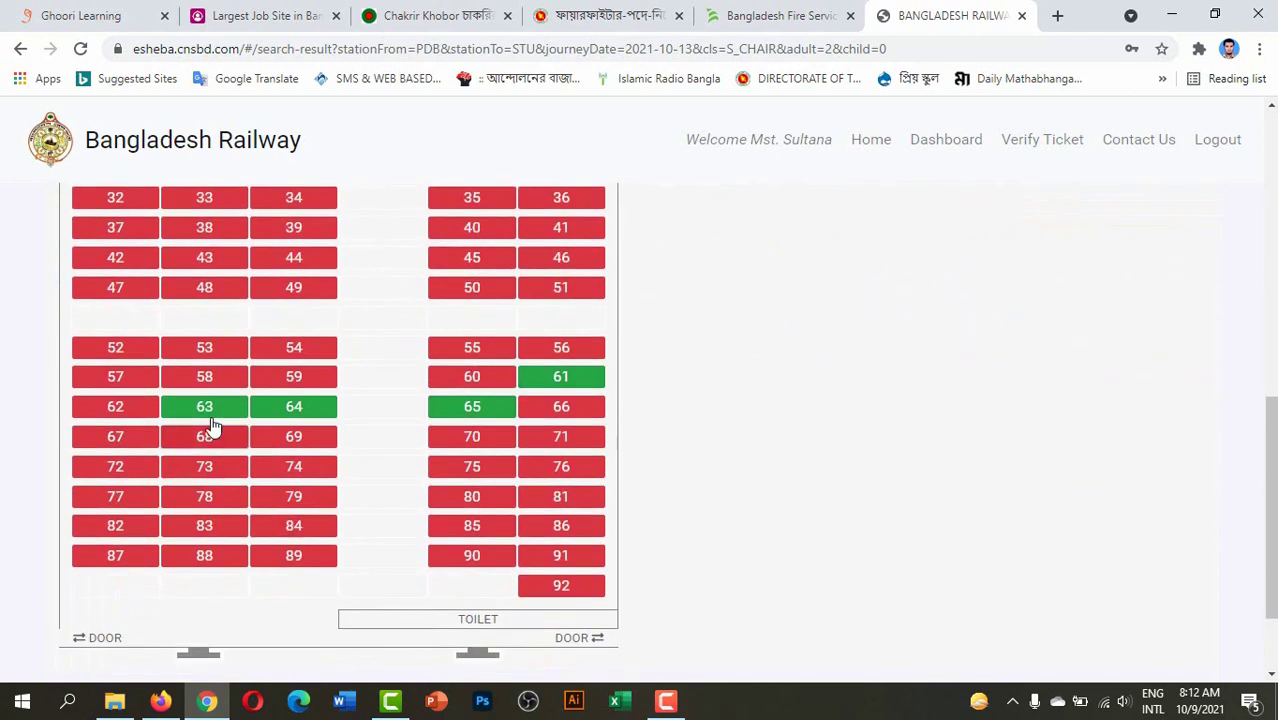
pyautogui.click(205, 410)
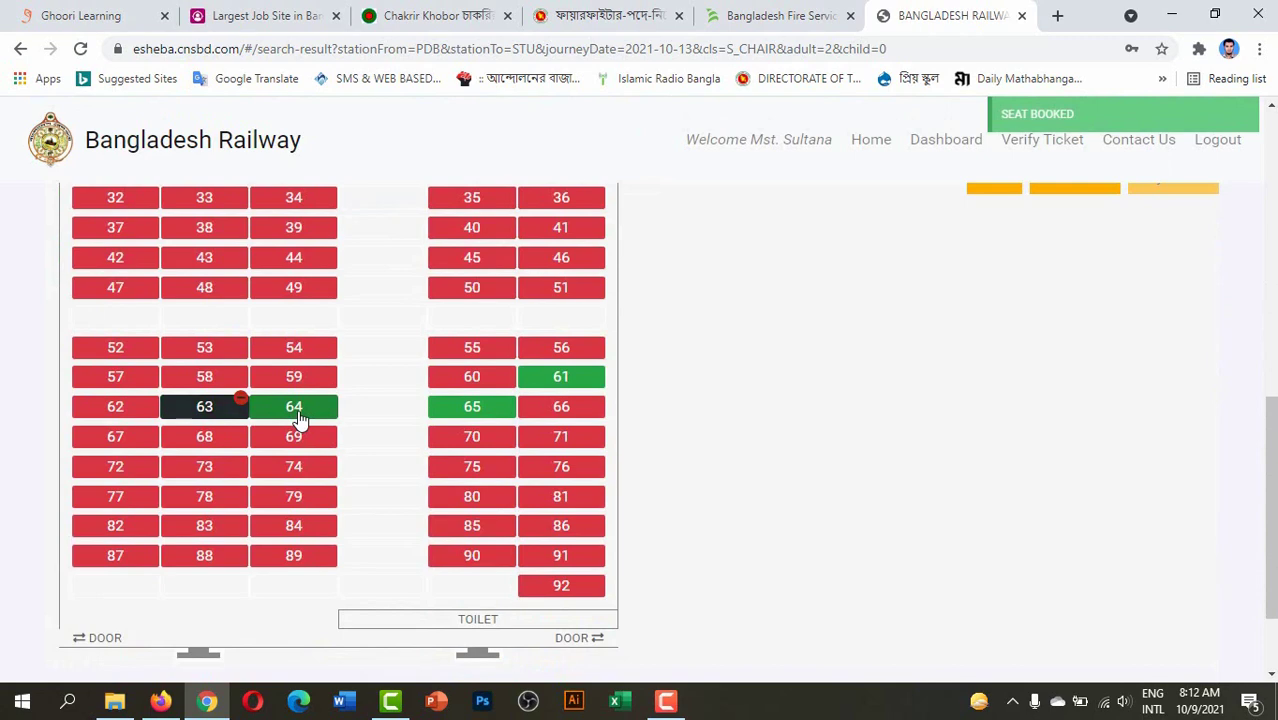
pyautogui.click(298, 418)
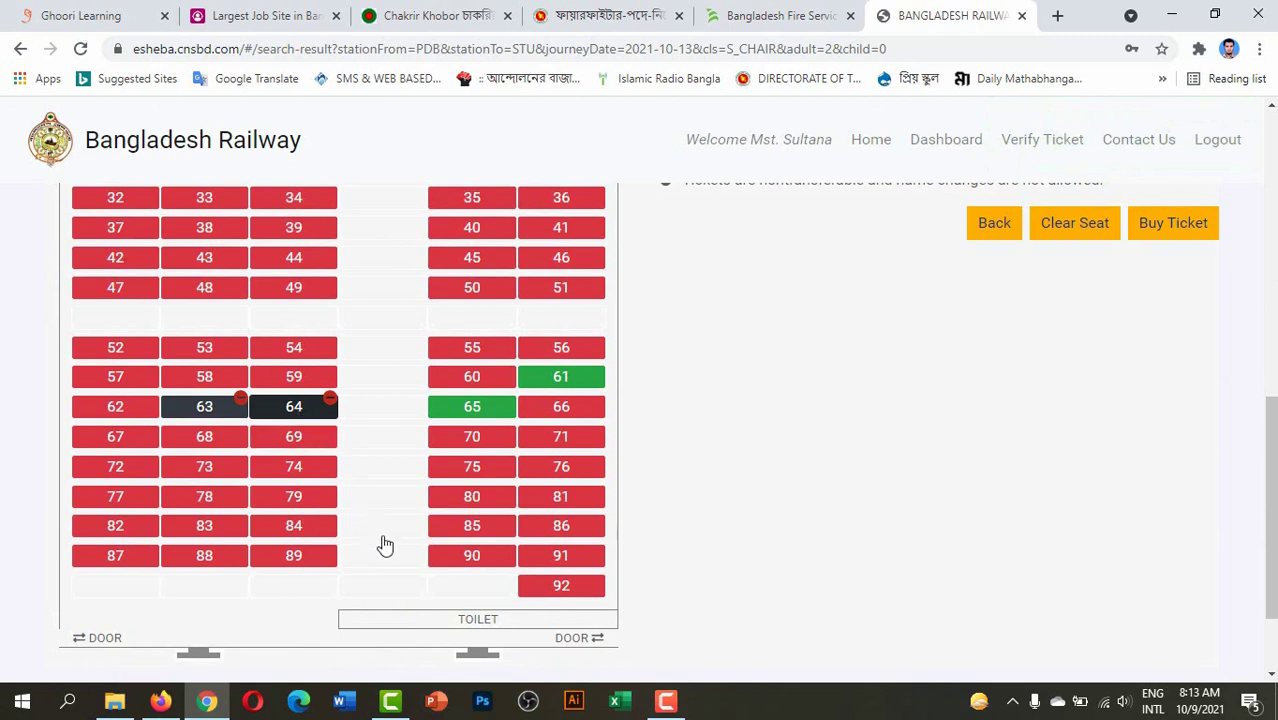
pyautogui.scroll(-2, 388, 546)
pyautogui.scroll(4, 388, 546)
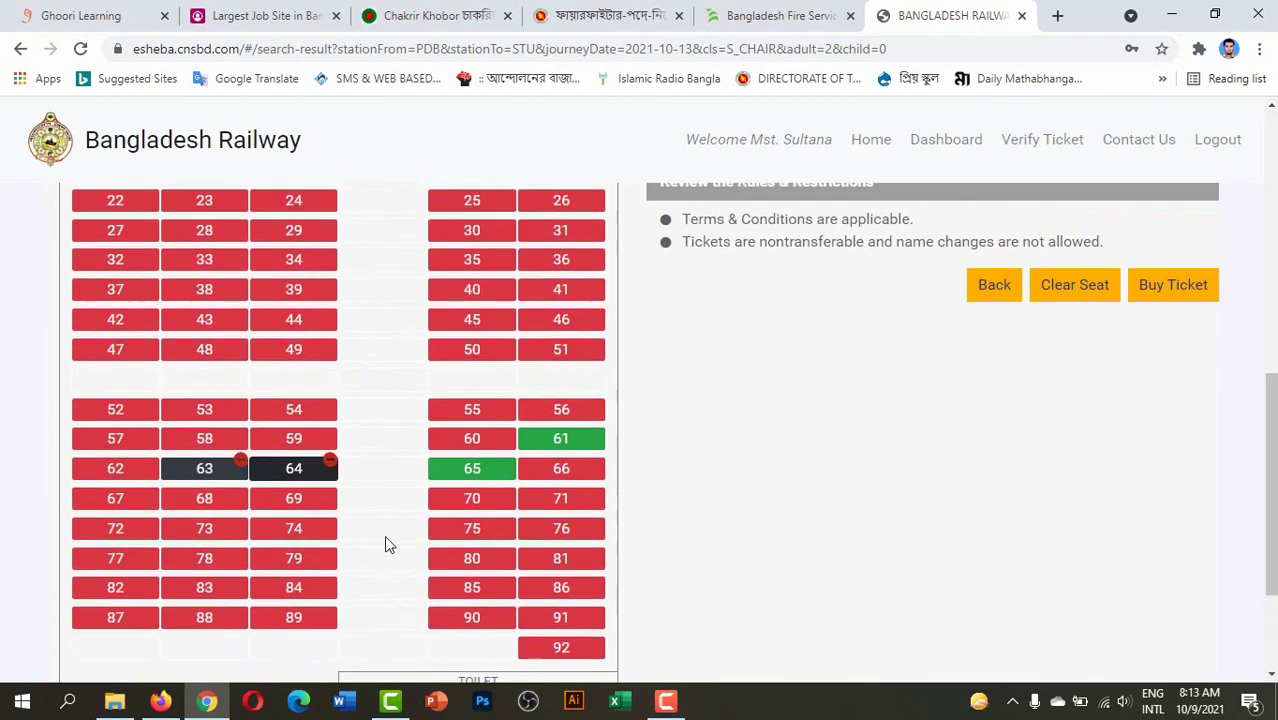
pyautogui.scroll(1, 388, 546)
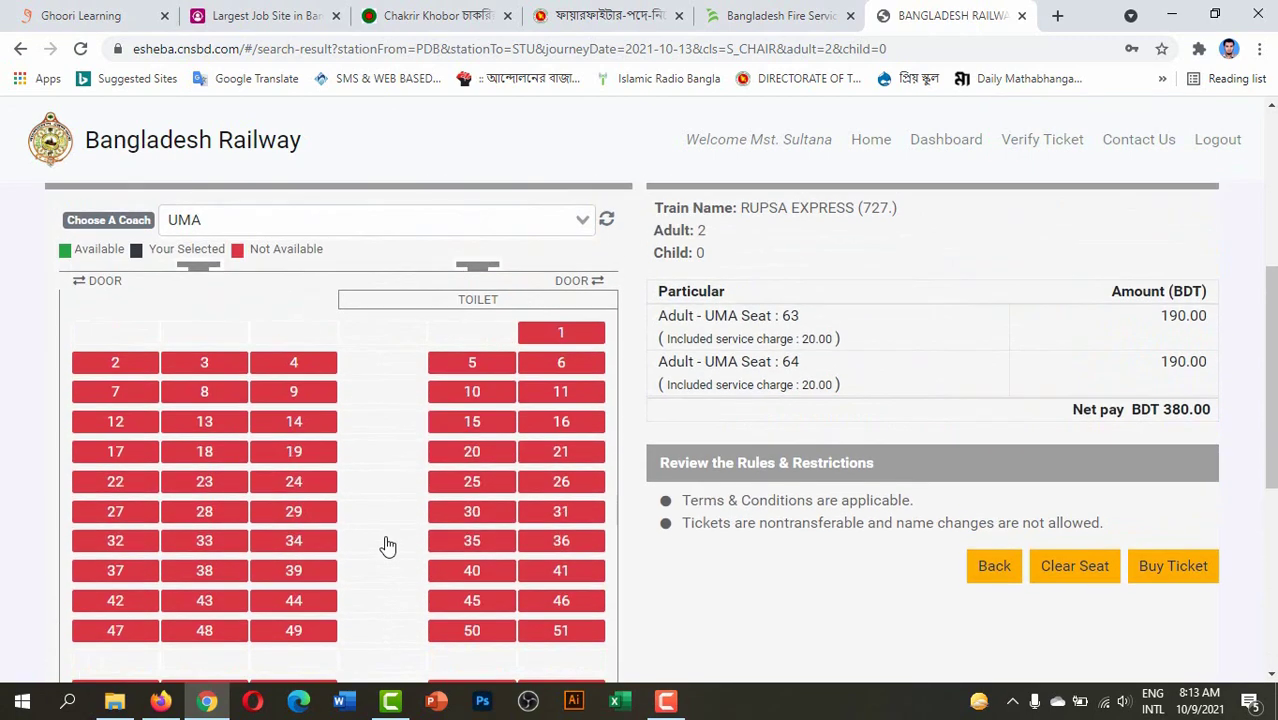
pyautogui.scroll(-4, 388, 546)
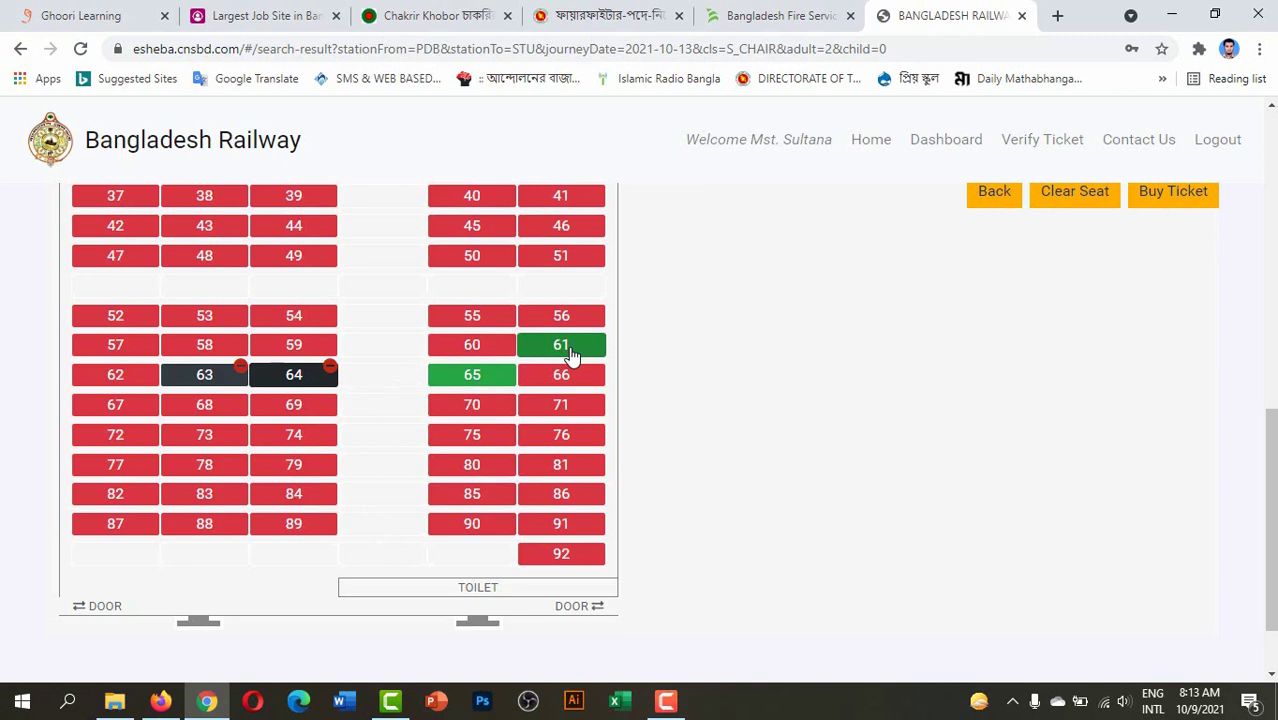
pyautogui.scroll(3, 570, 355)
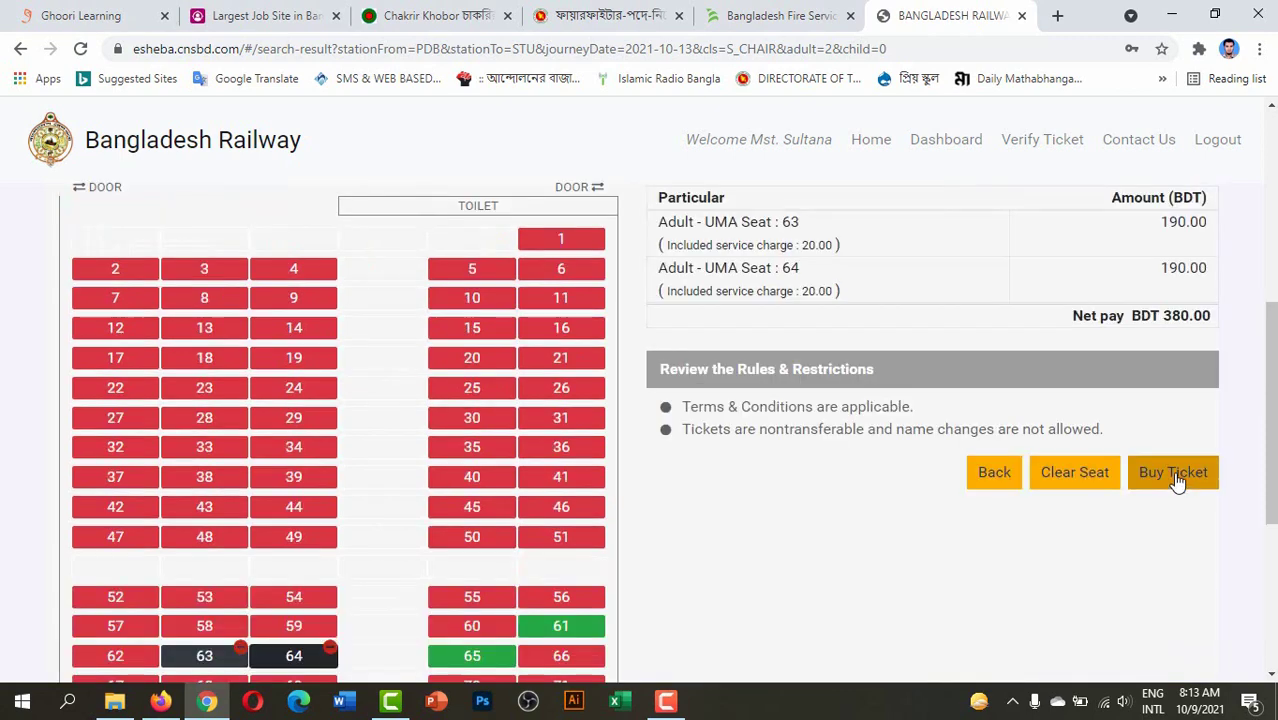
# Step: Buy the two selected seats, agree to the terms, and choose bKash for the BDT 380.00 payment
pyautogui.click(1150, 470)
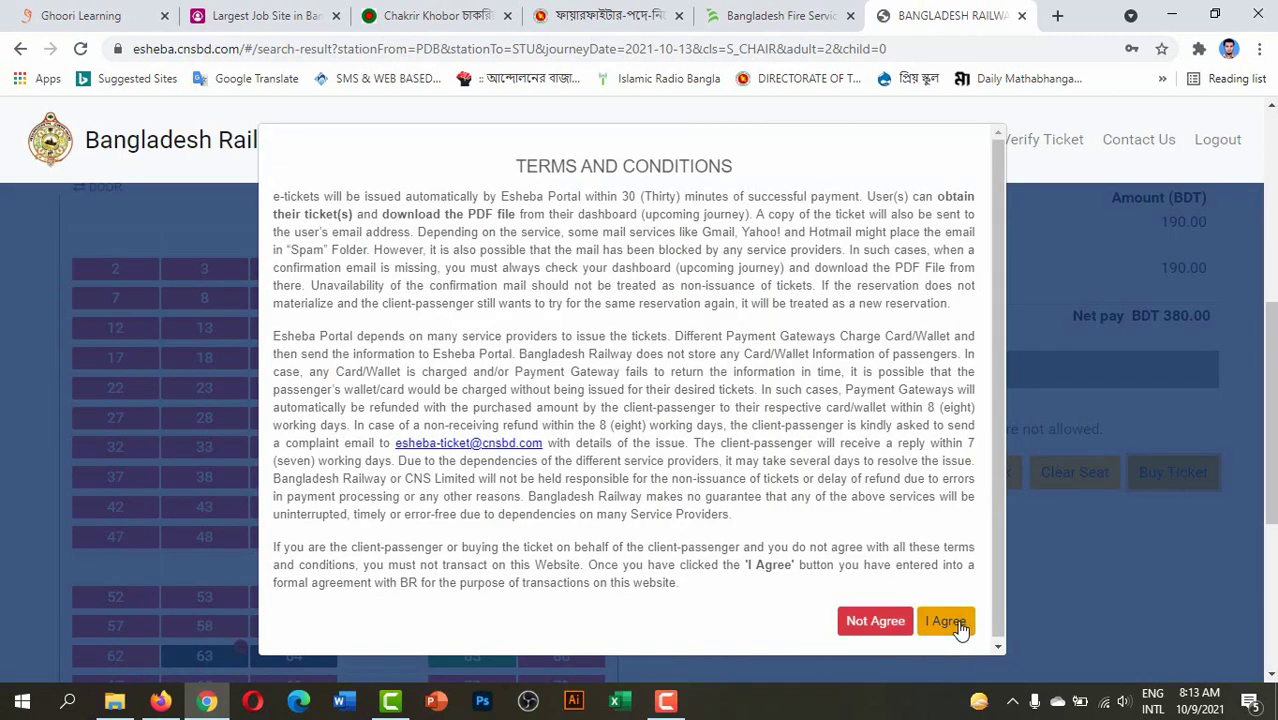
pyautogui.click(952, 622)
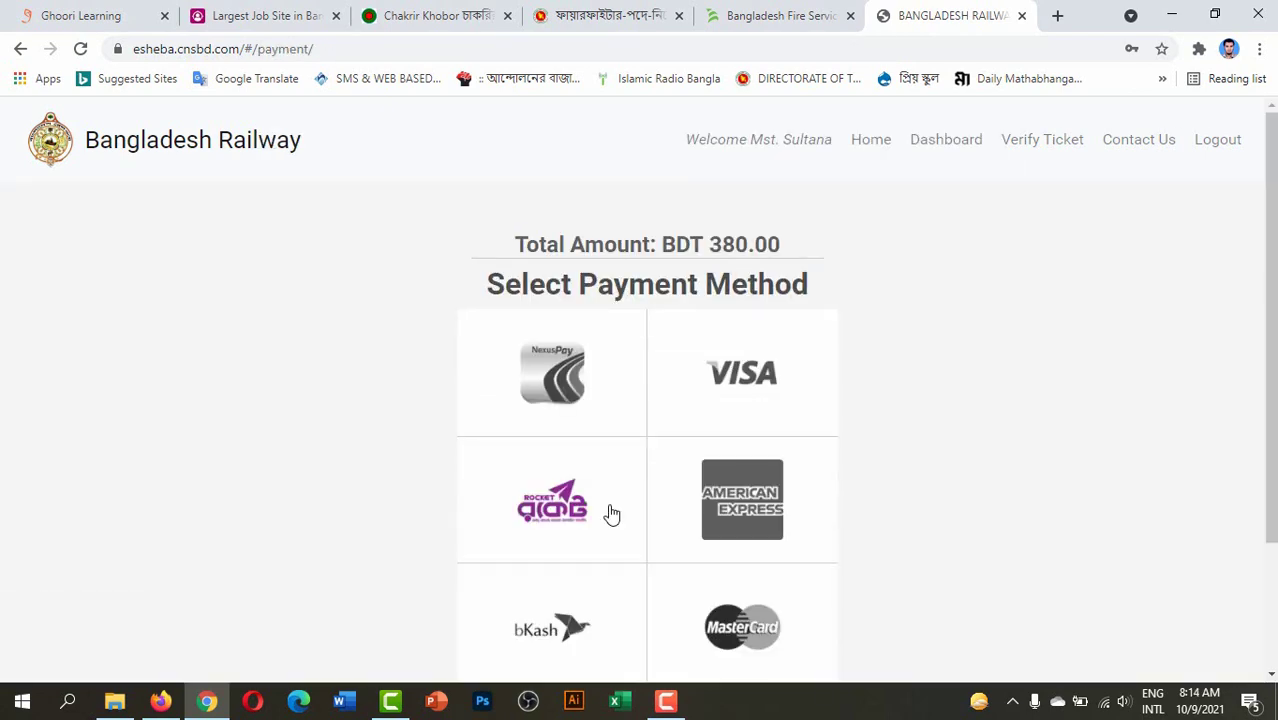
pyautogui.scroll(-1, 612, 514)
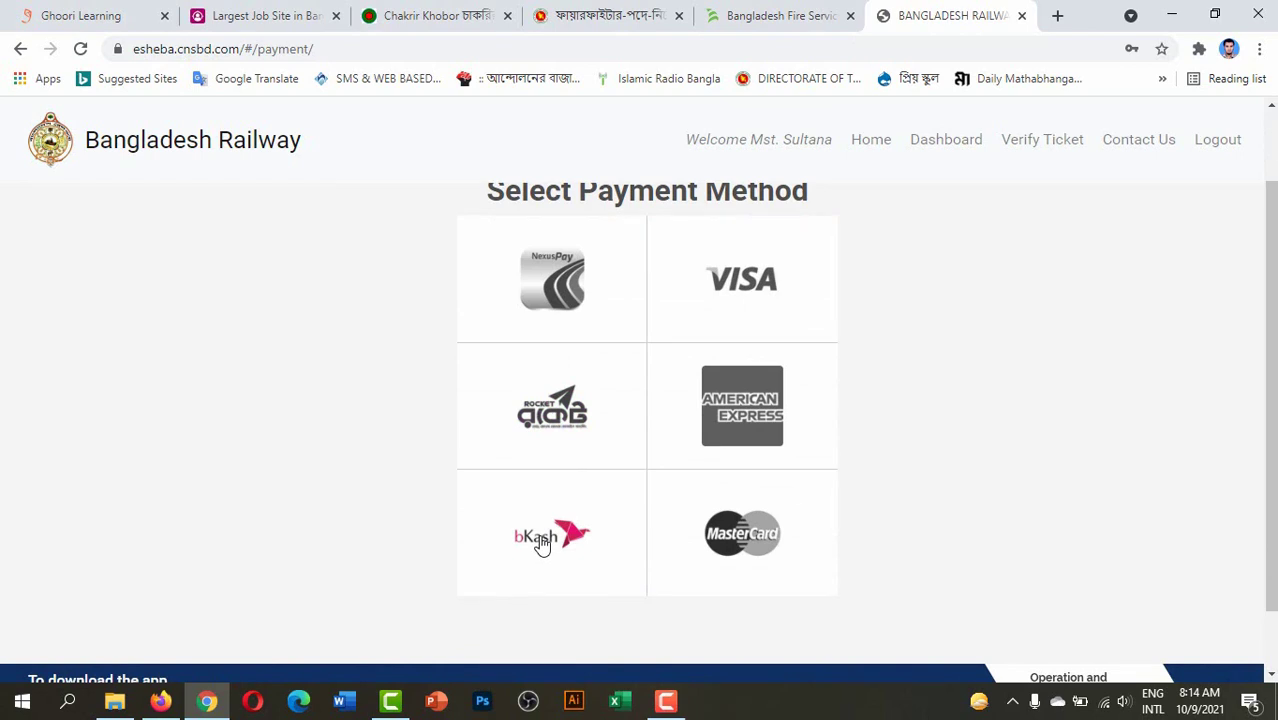
pyautogui.click(542, 540)
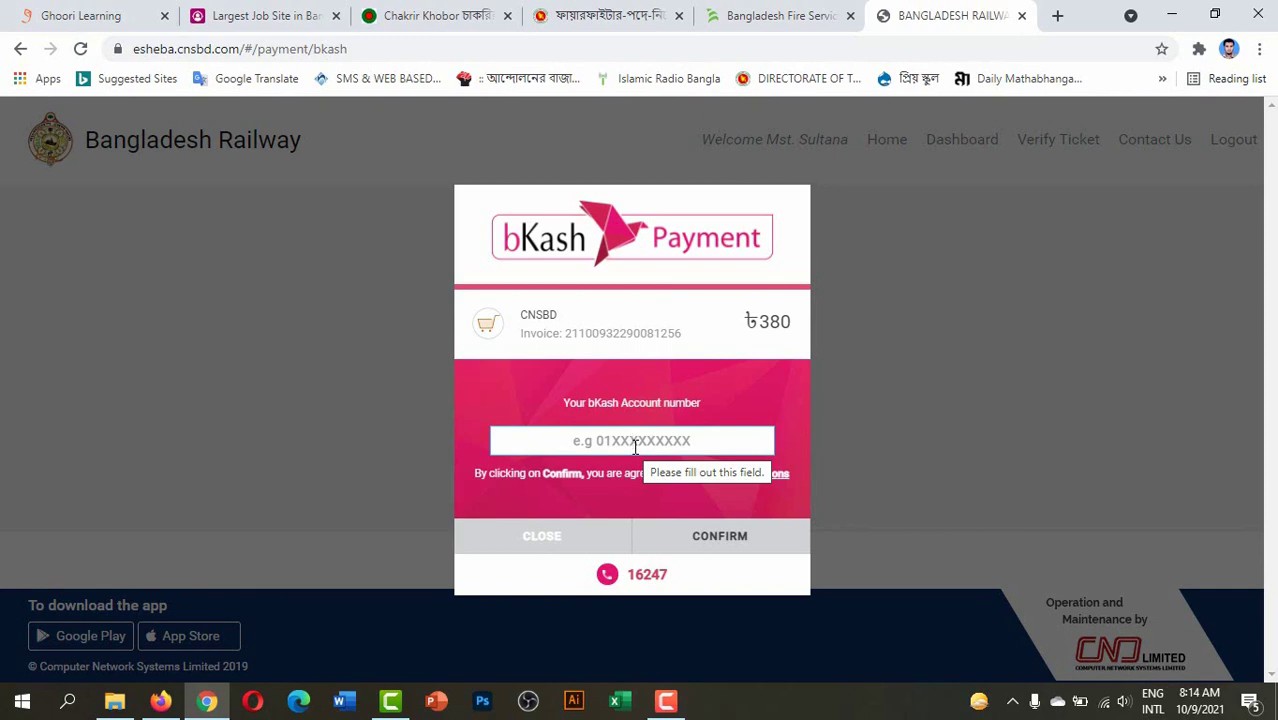
# Step: Pay ৳380 via bKash by entering the account number, verification code and PIN
pyautogui.click(635, 447)
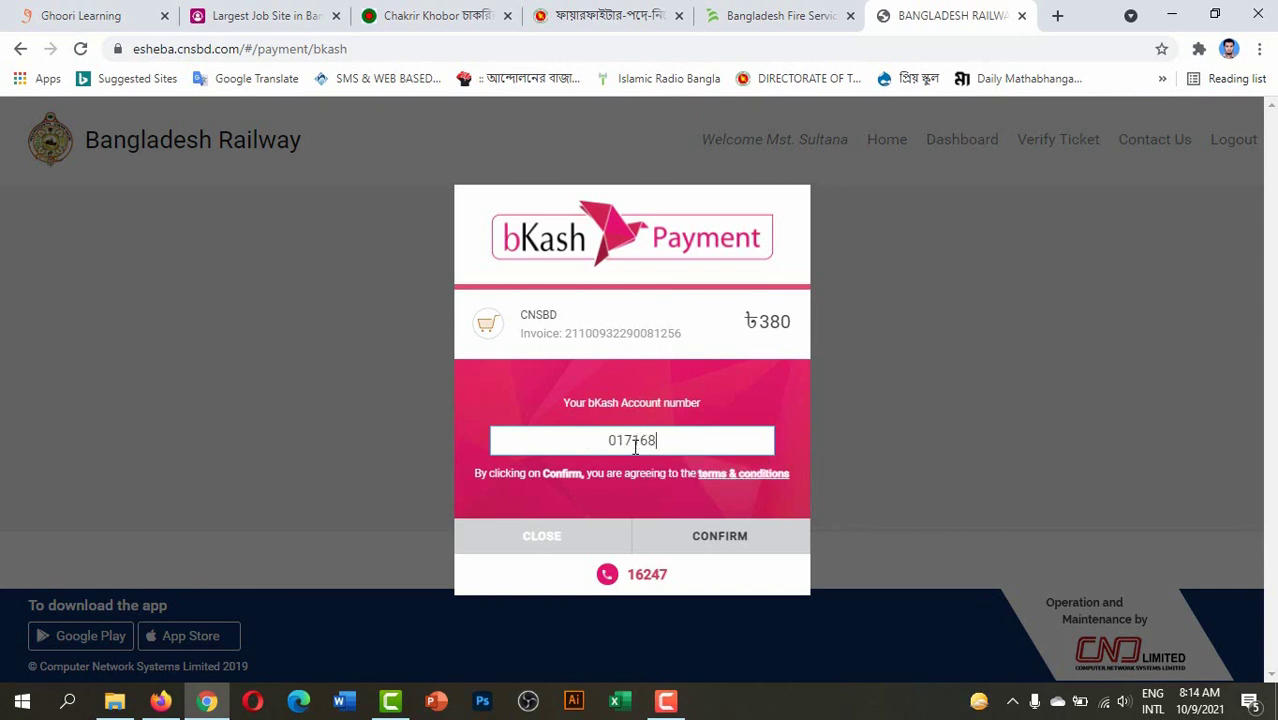
pyautogui.click(728, 538)
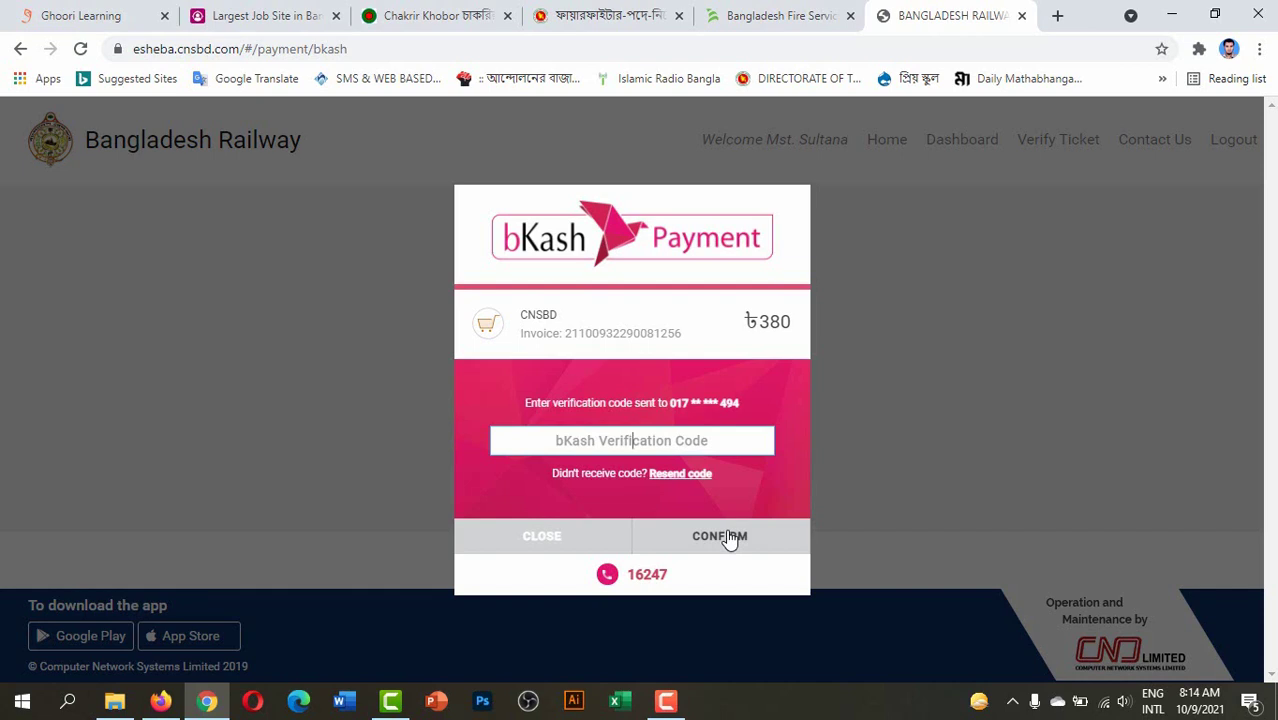
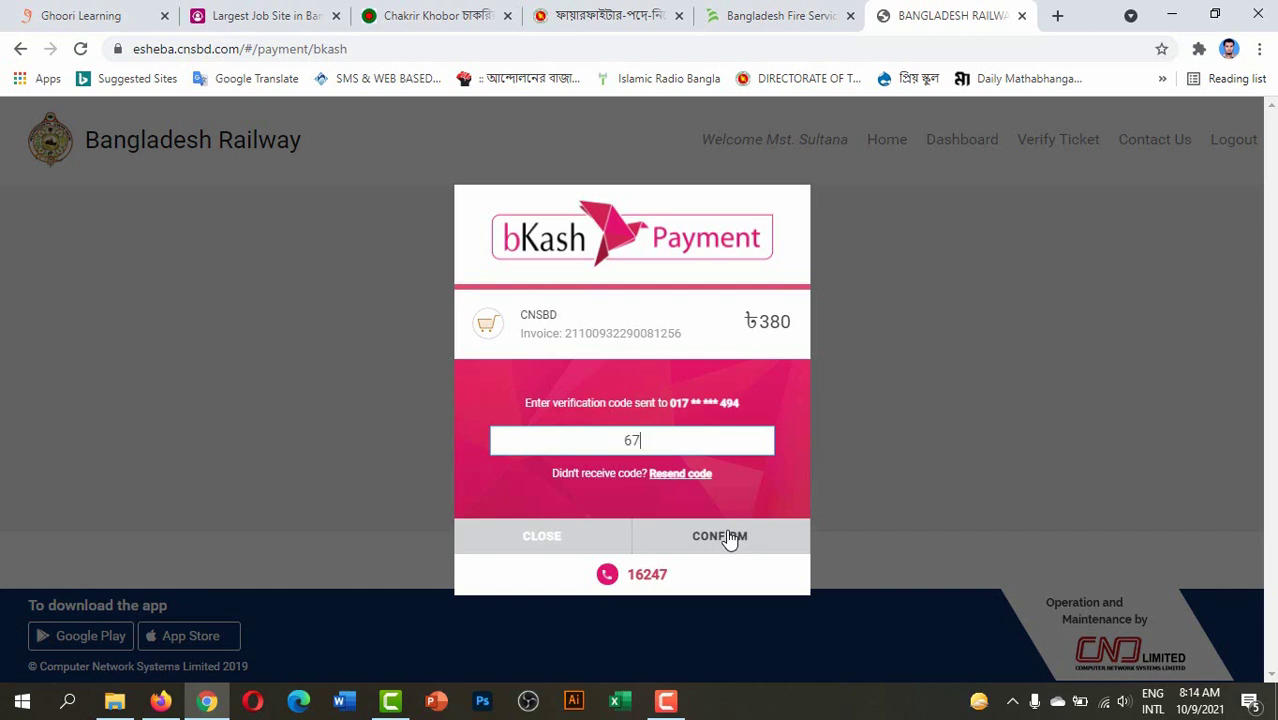
pyautogui.click(726, 545)
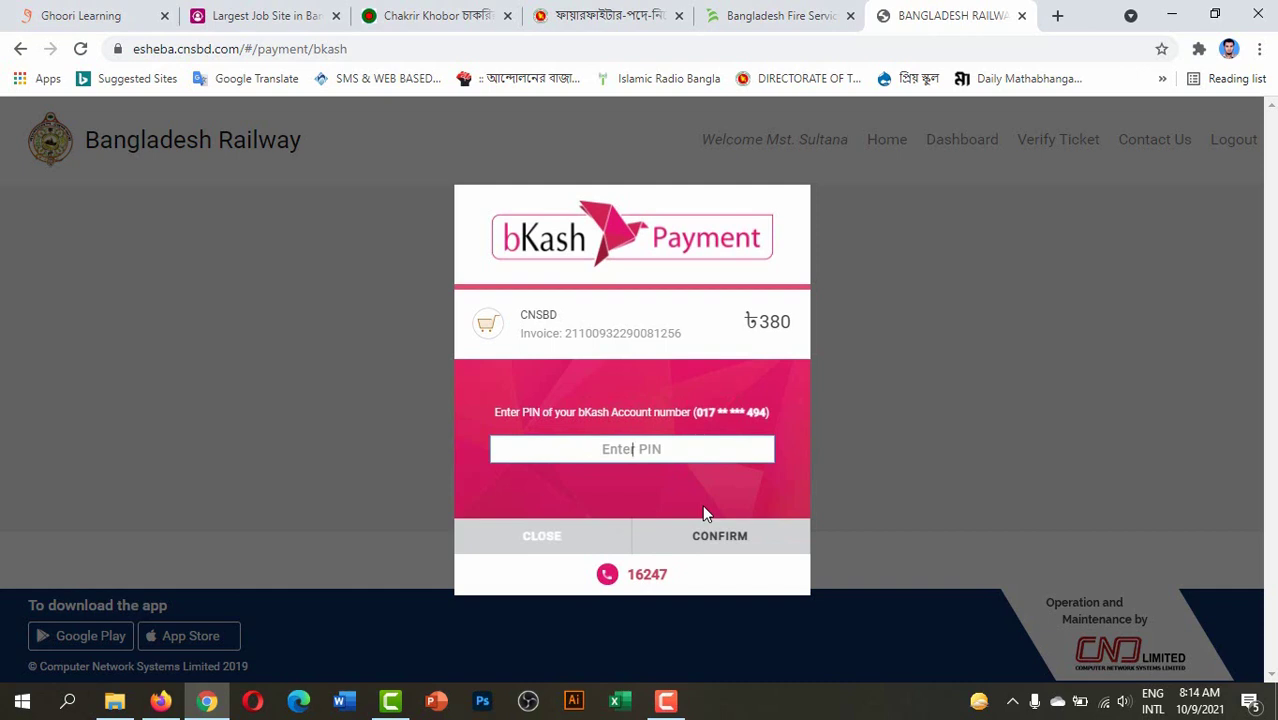
pyautogui.write('*****')
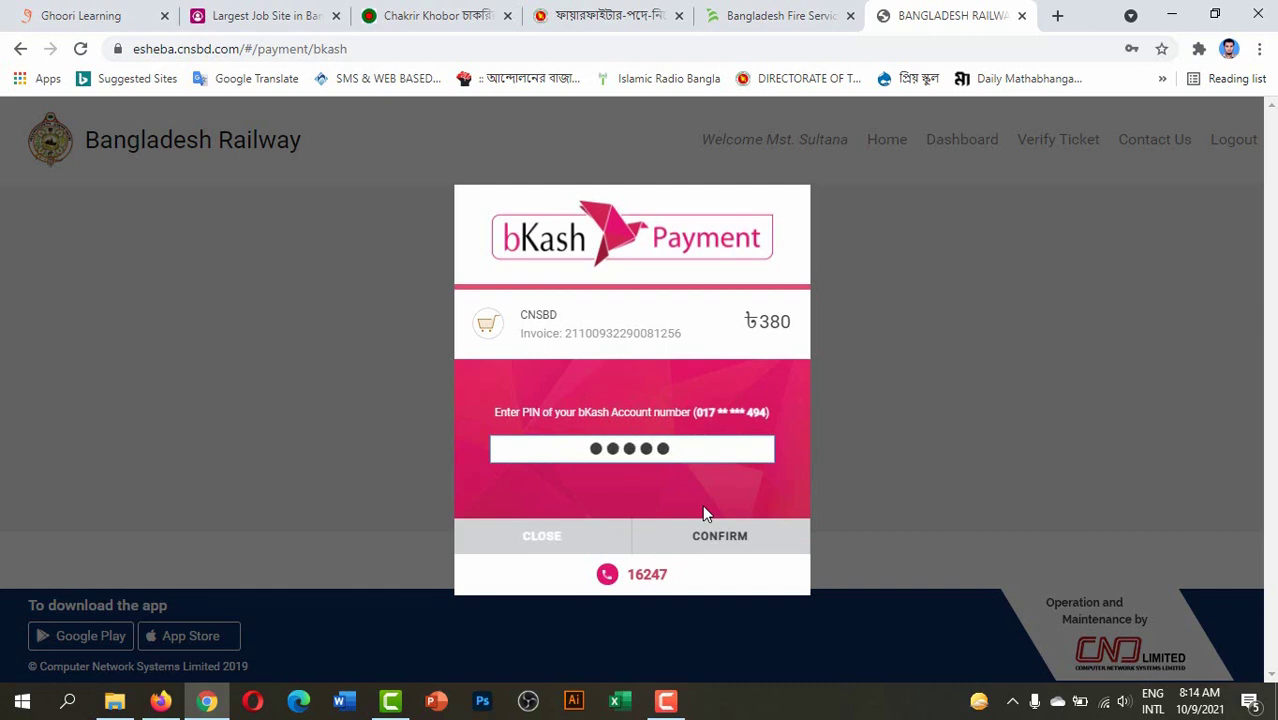
pyautogui.click(725, 548)
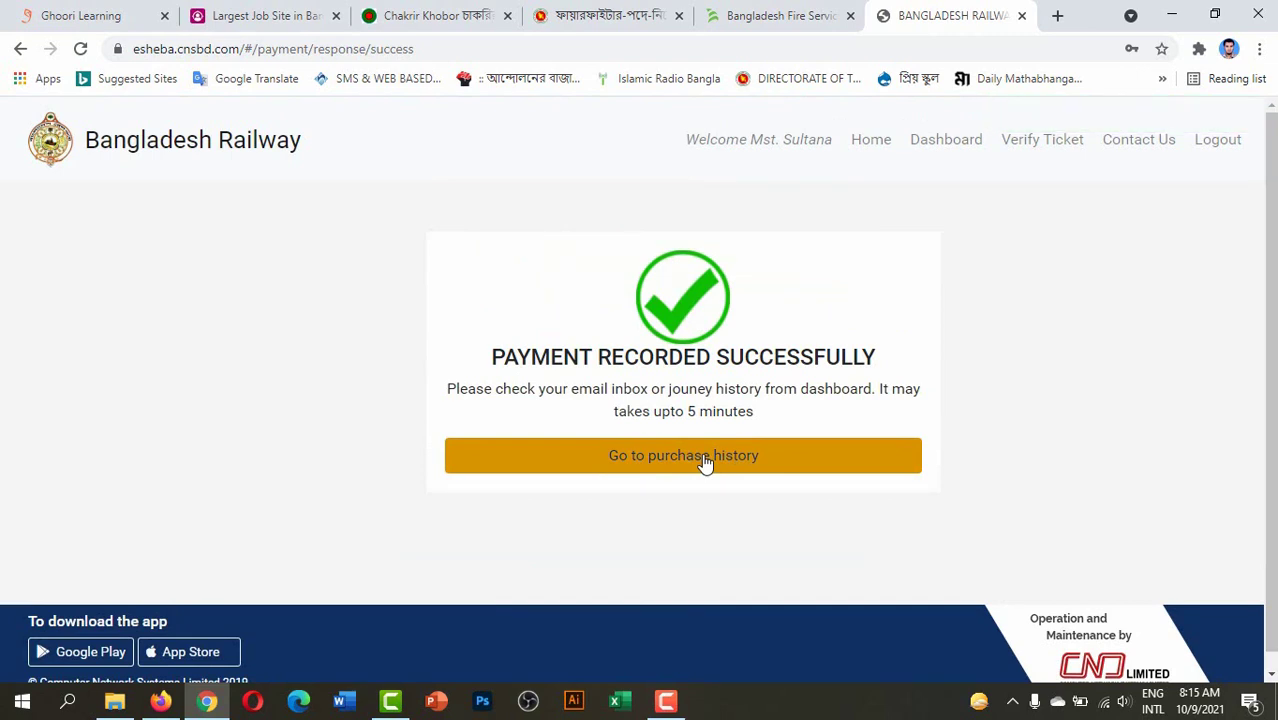
# Step: Open the Dashboard's Recent Purchase History from the payment success page and inspect the pending reservation notice
pyautogui.click(705, 459)
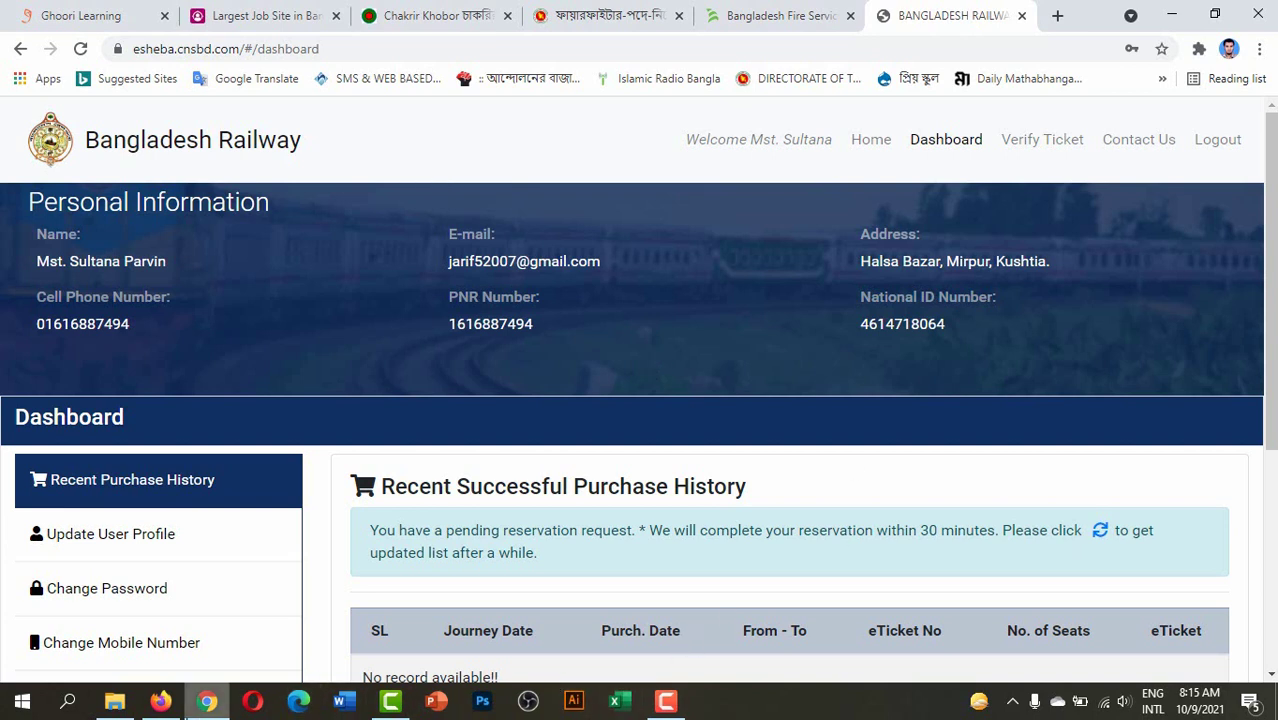
pyautogui.moveTo(160, 703)
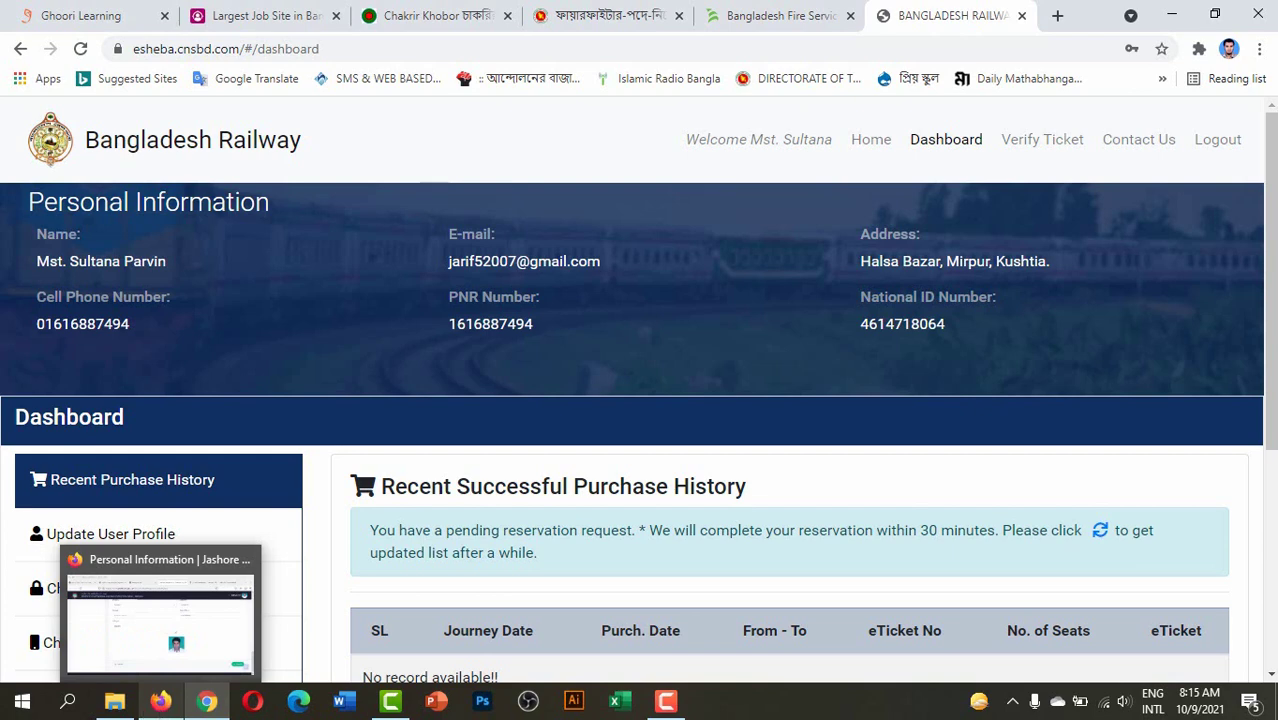
pyautogui.click(391, 701)
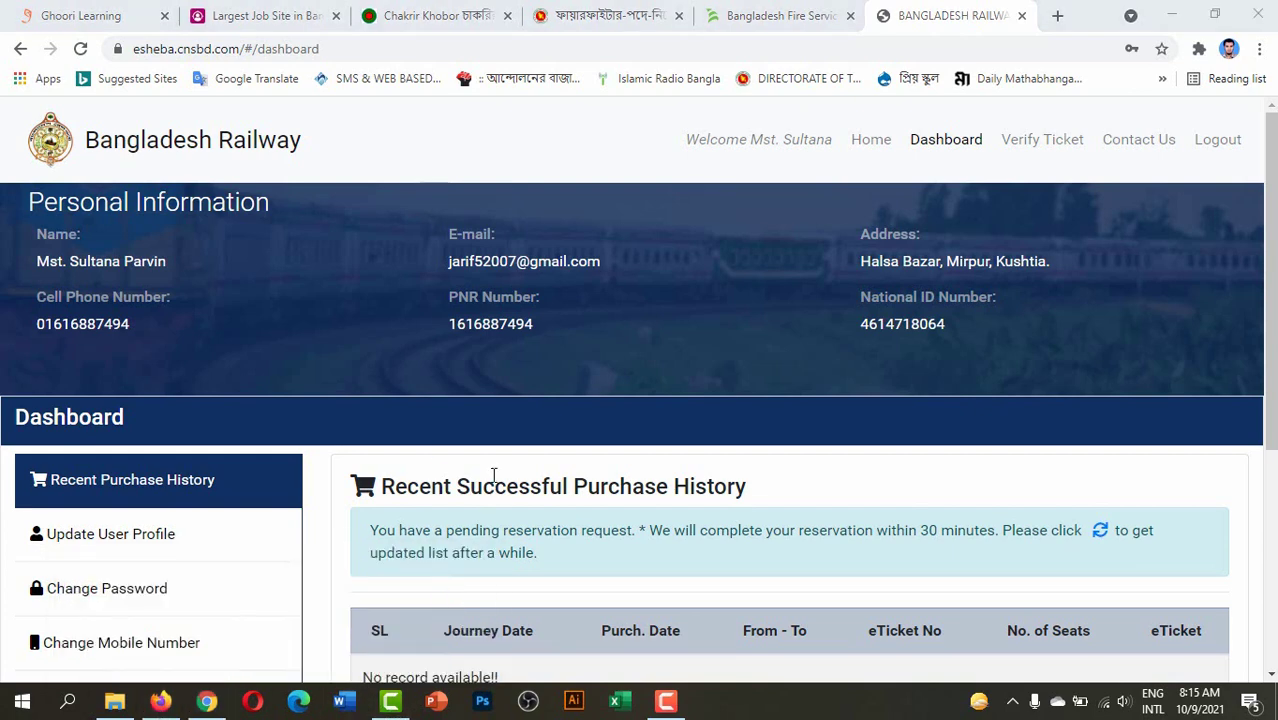
pyautogui.click(665, 701)
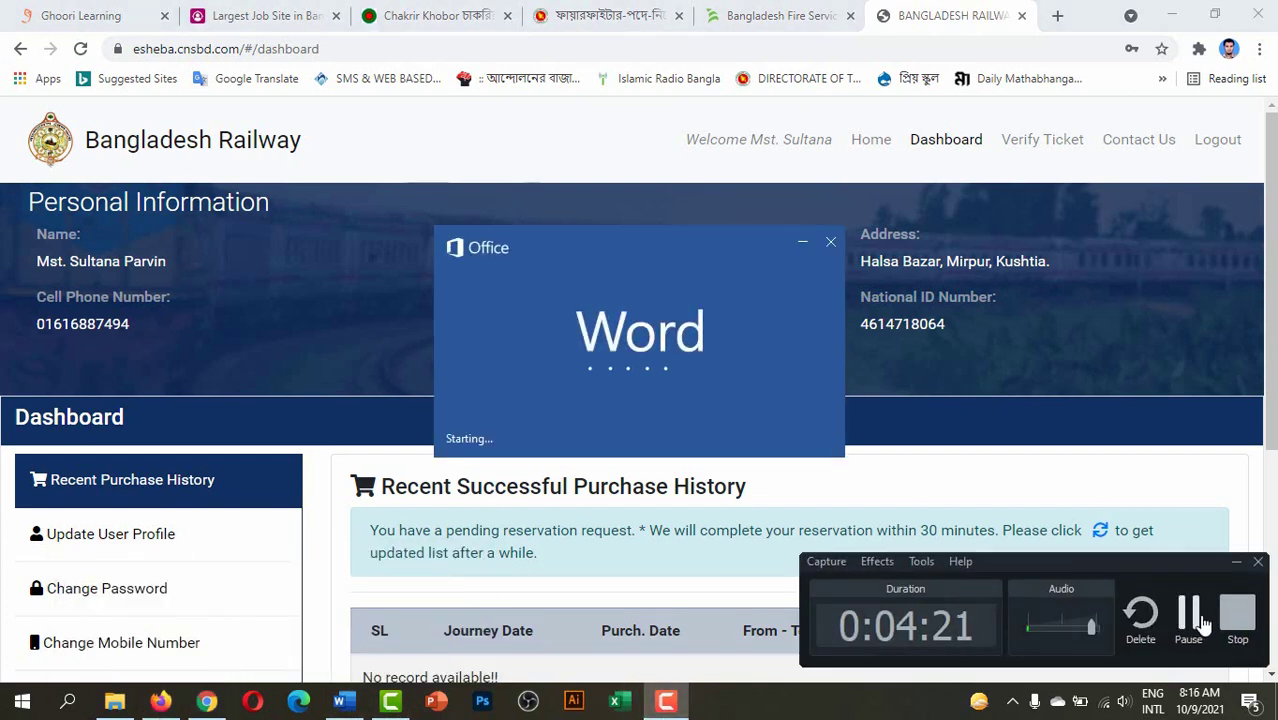